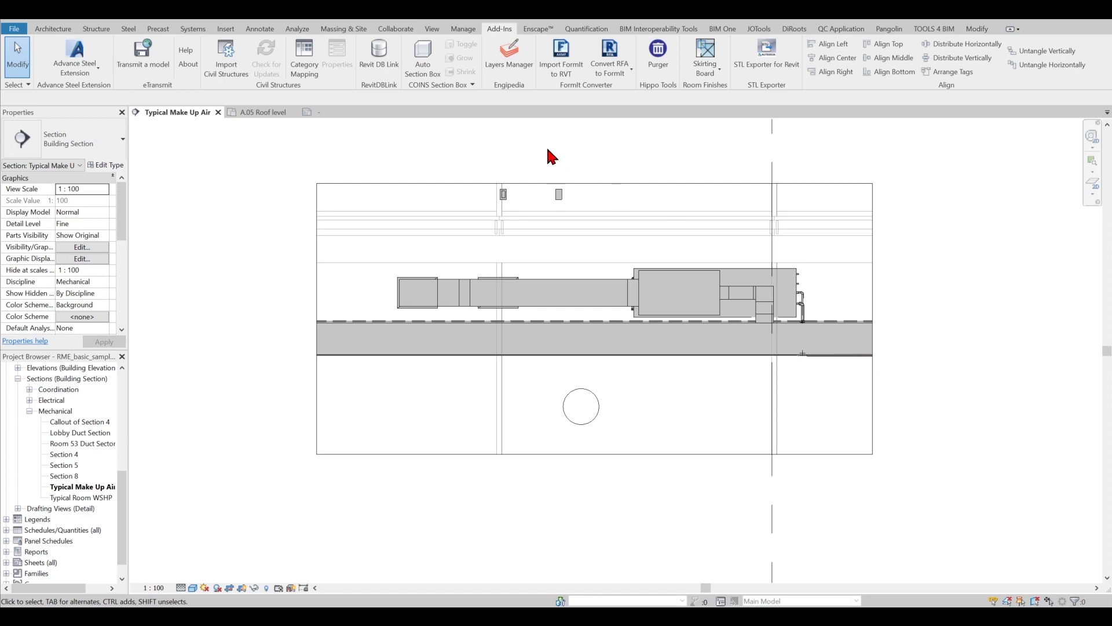
- Section-box a 3D view around the make-up air ducts and orbit it so the run lies horizontally
click(426, 68)
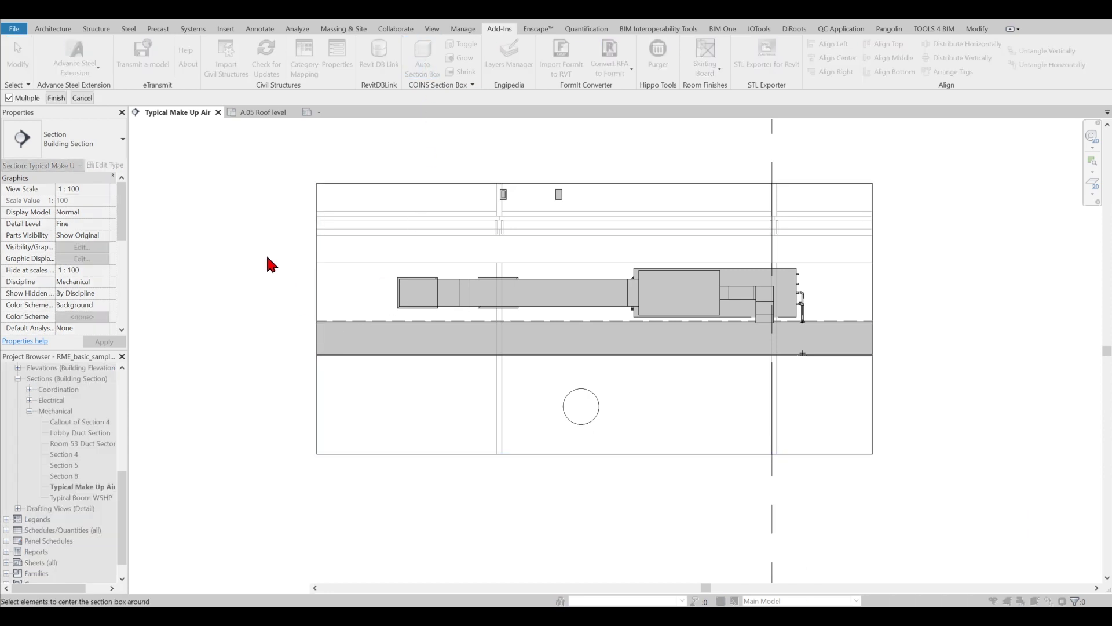
drag(261, 251, 918, 399)
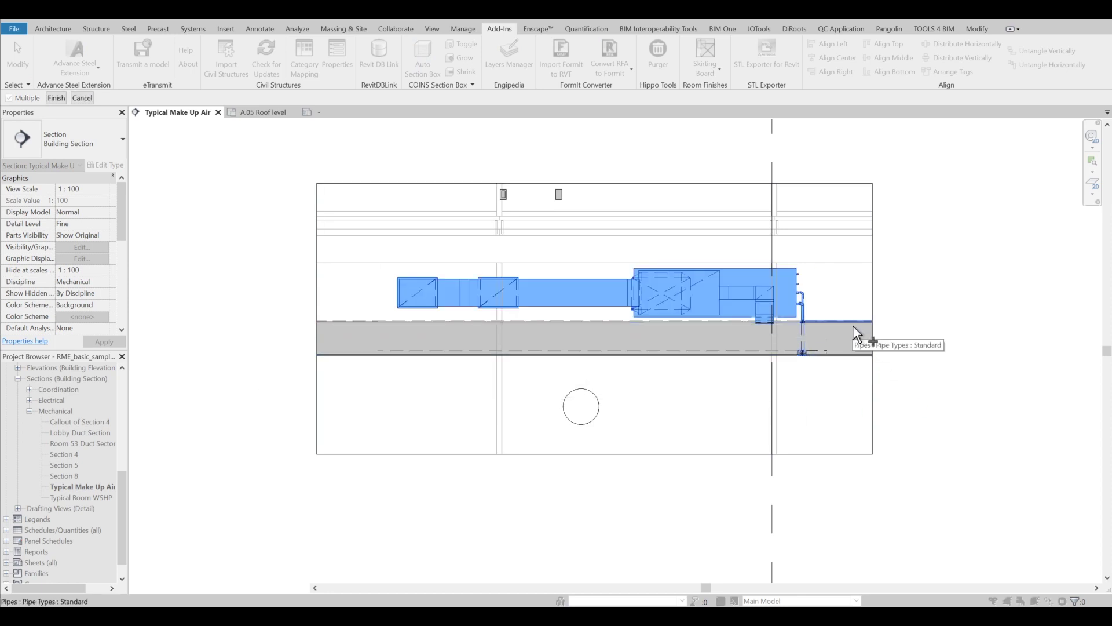
ctrl+click(770, 330)
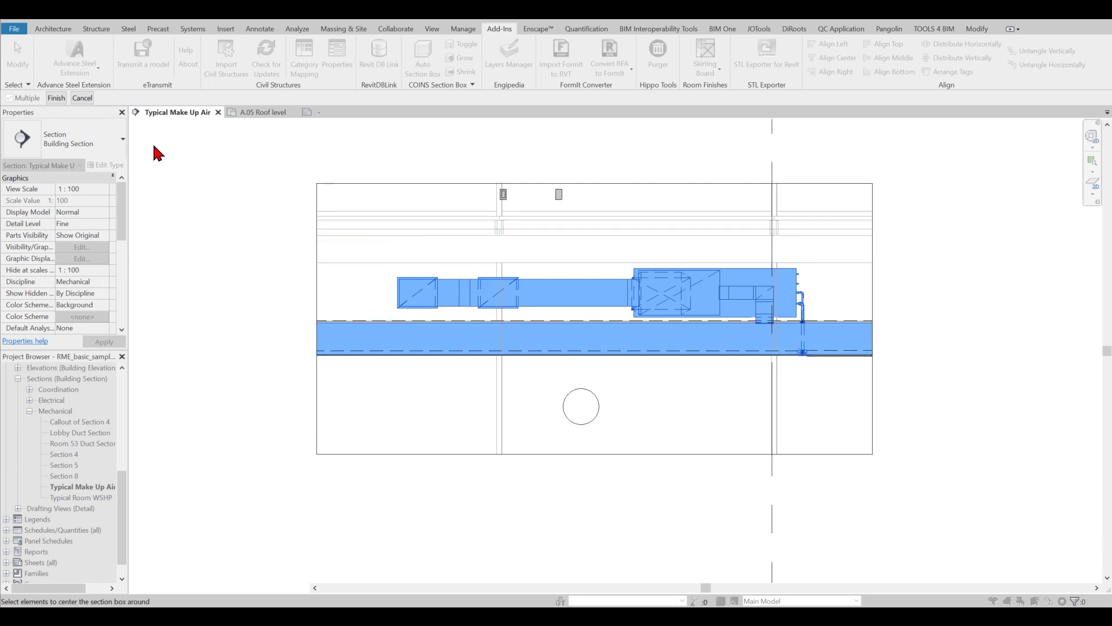
click(56, 98)
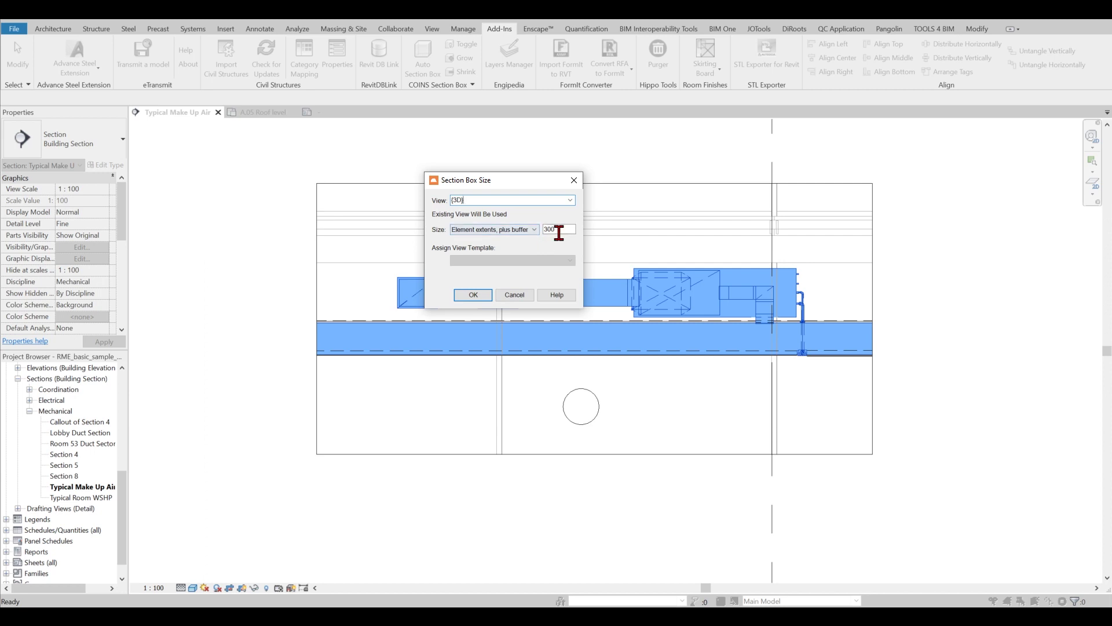
click(480, 293)
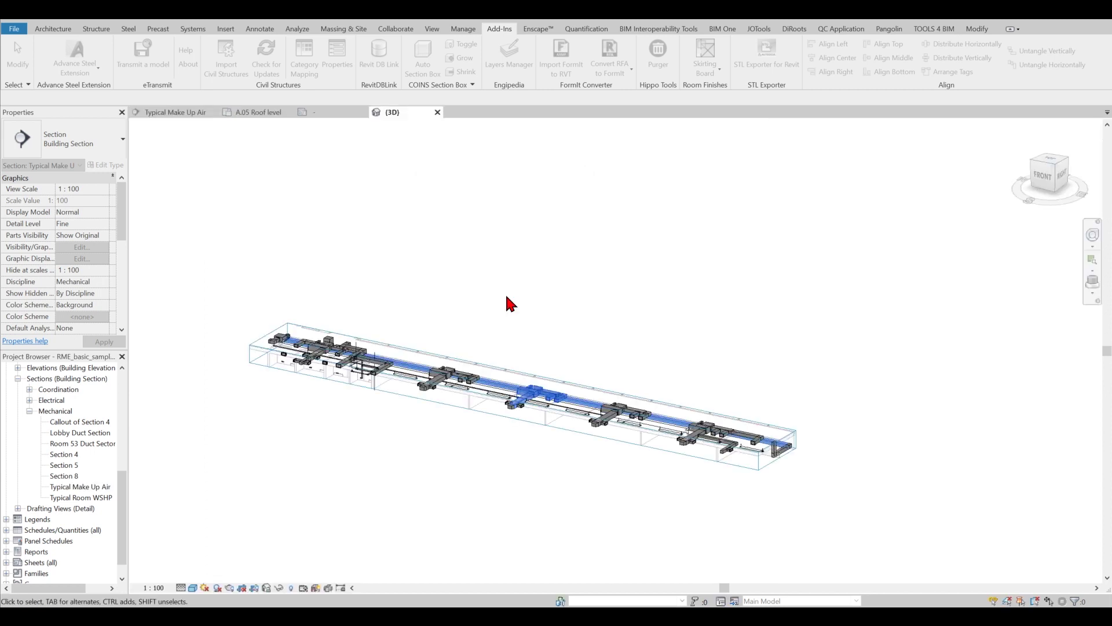
mouse_move(627, 407)
shift+middle_down()
mouse_move(770, 417)
mouse_move(563, 389)
shift+middle_up()
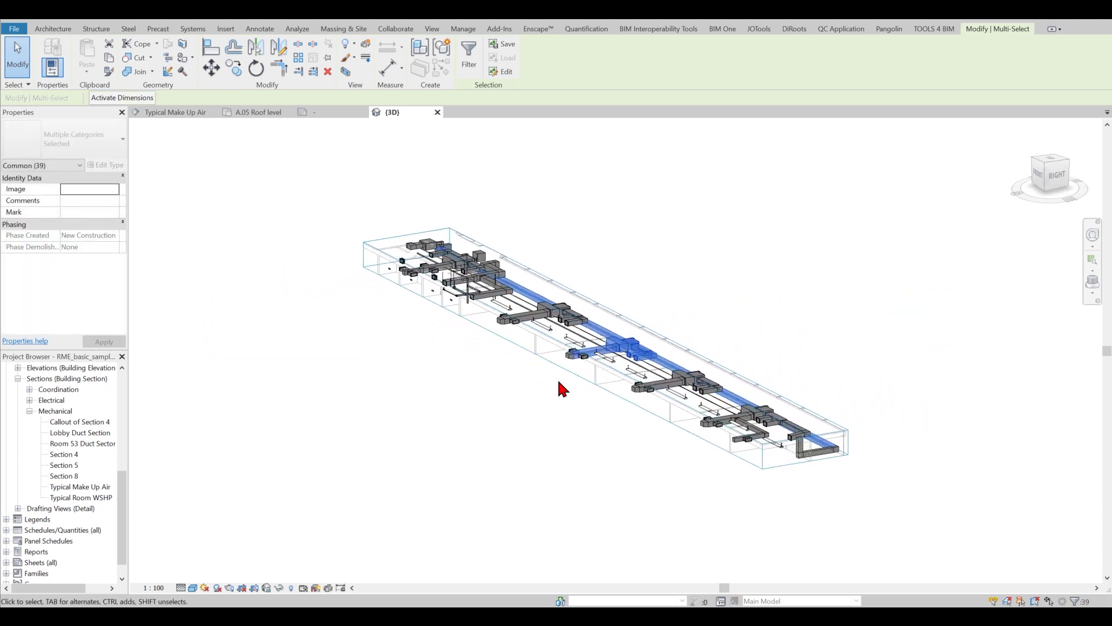
shift+middle_drag(588, 396, 672, 424)
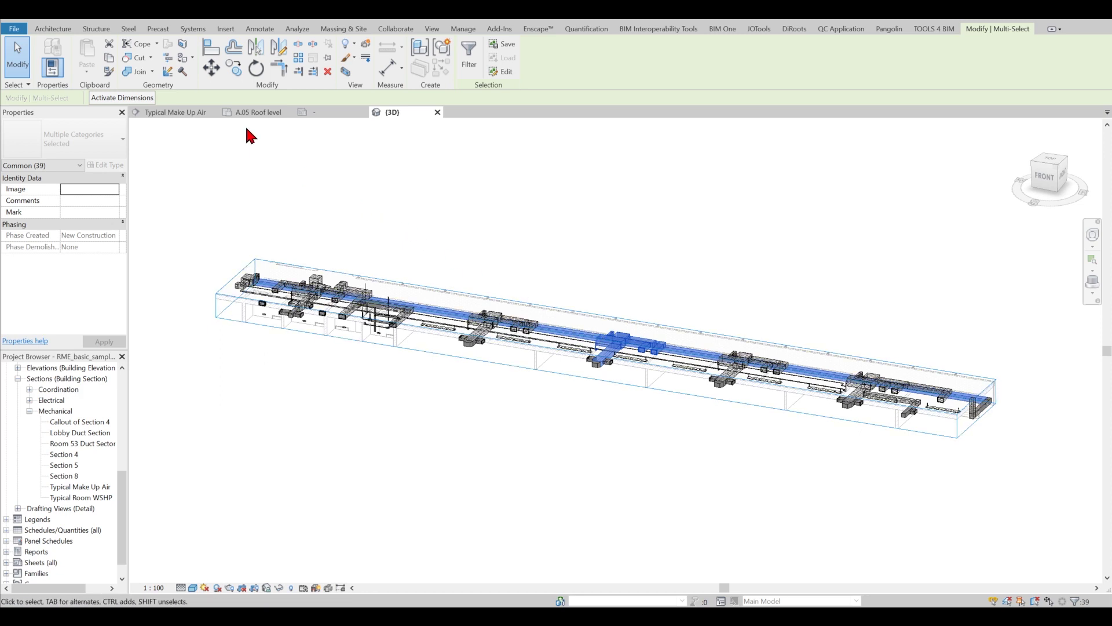
- Section-box only the upper ducts, orbit to inspect, then close the 3D view for the A.05 Roof plan
click(174, 112)
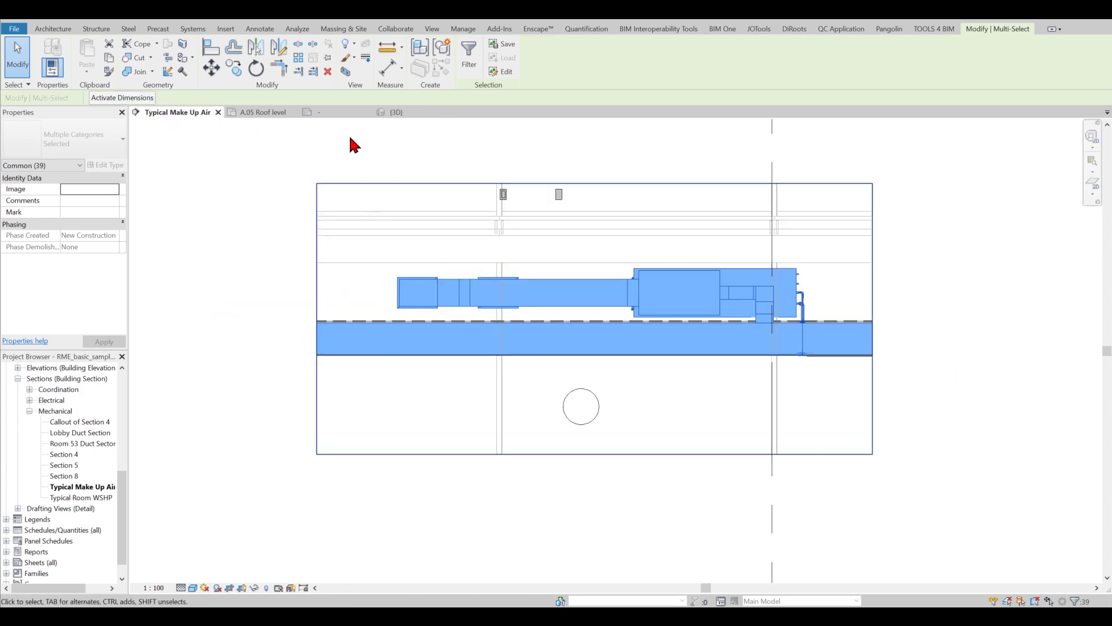
click(255, 153)
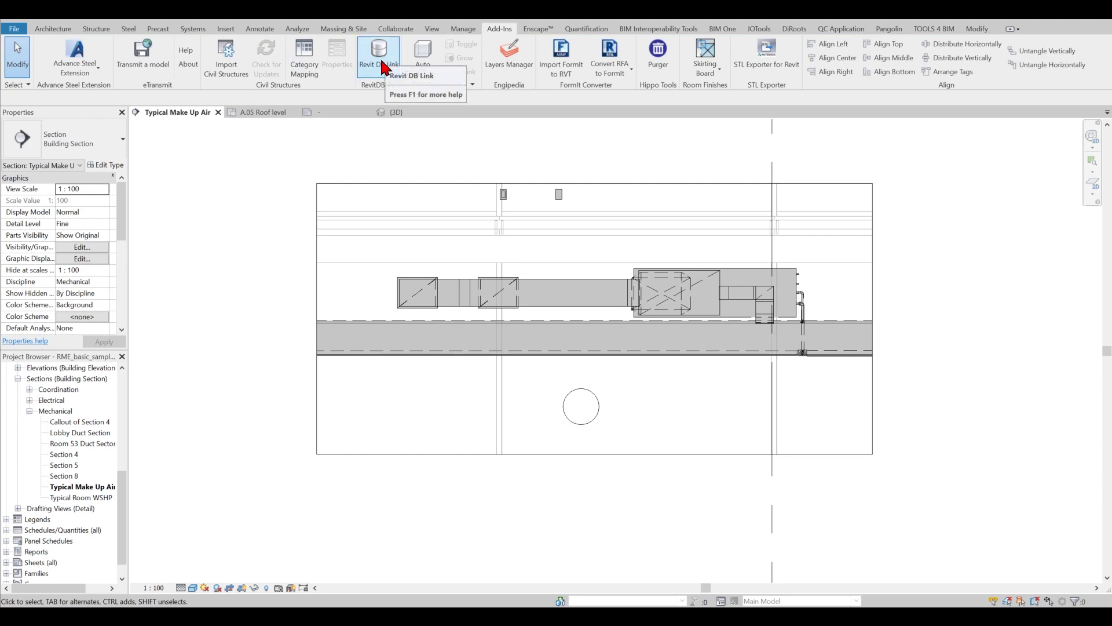
click(321, 57)
drag(254, 244, 851, 398)
click(68, 100)
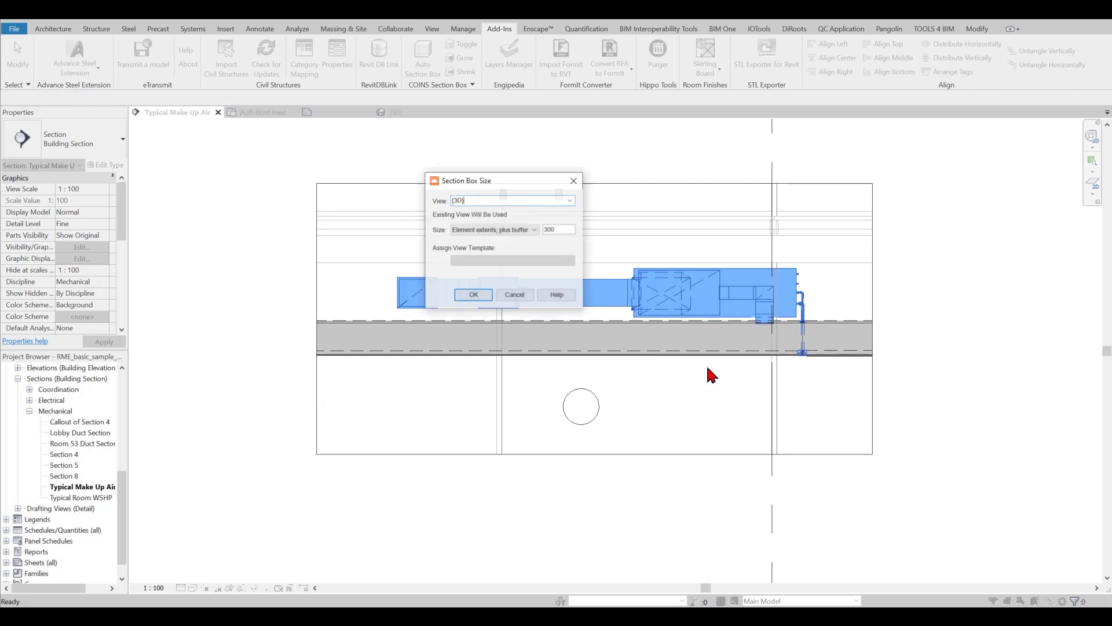
click(490, 289)
mouse_move(647, 383)
shift+middle_down()
mouse_move(758, 403)
mouse_move(564, 421)
shift+middle_up()
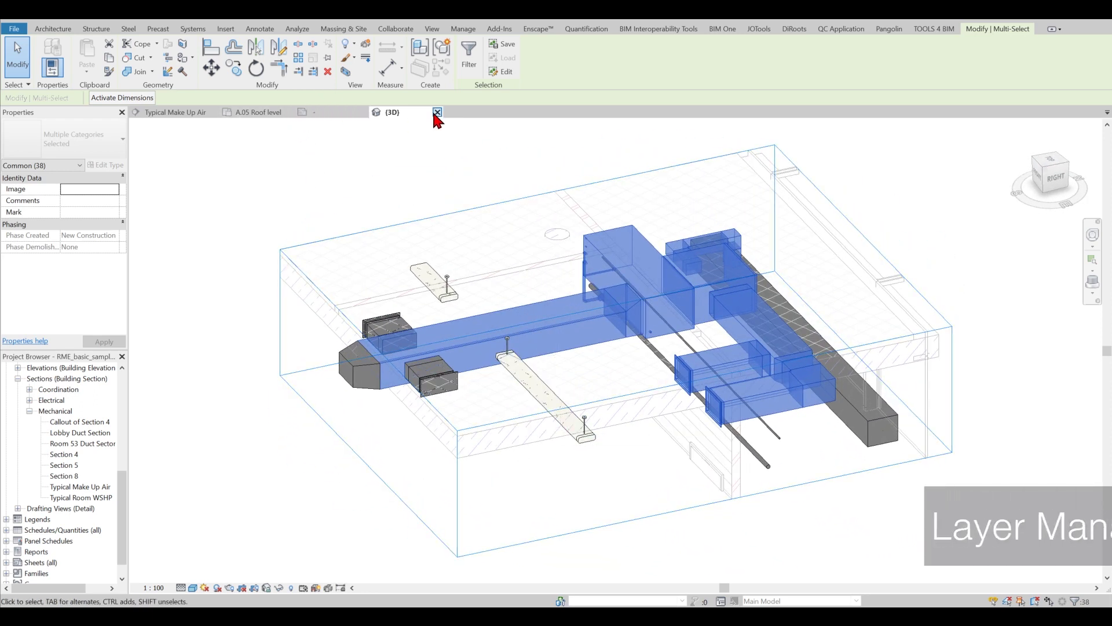
click(437, 113)
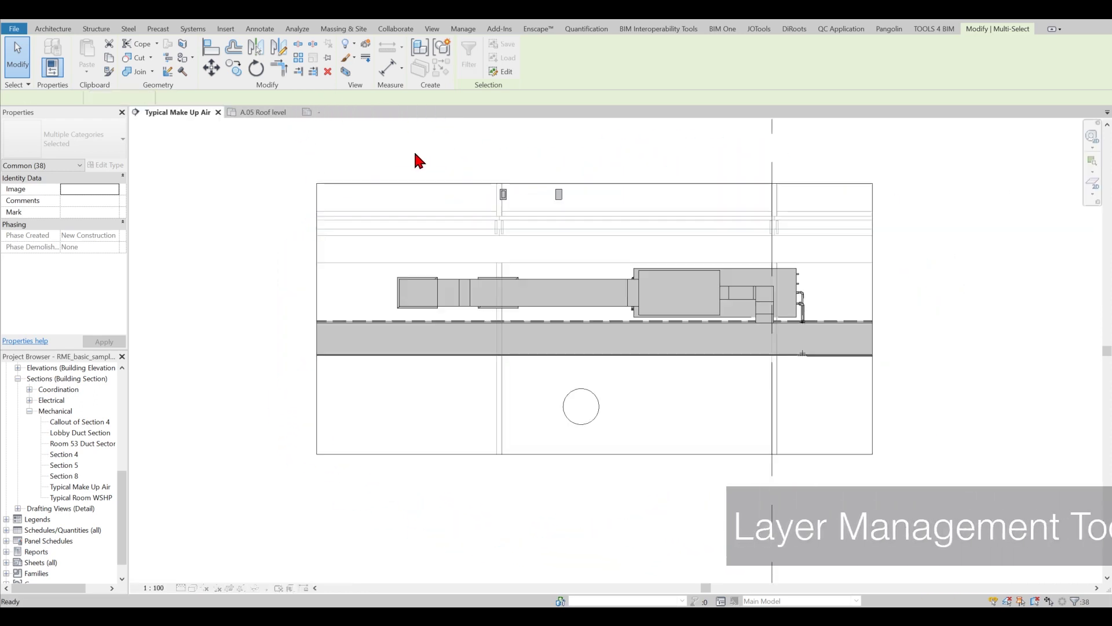
click(252, 115)
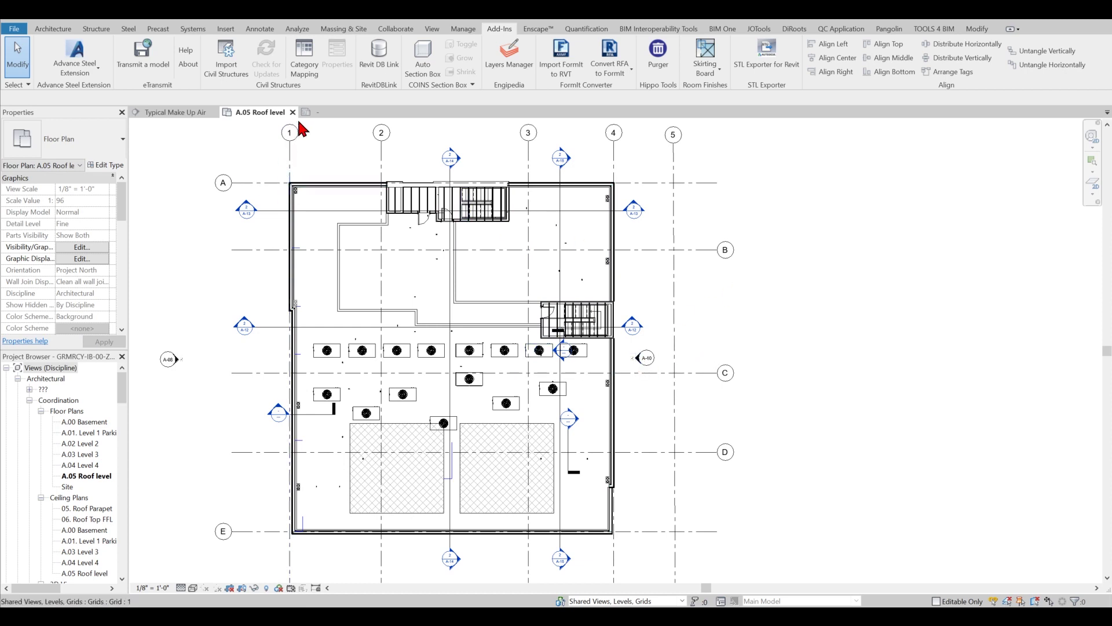
- Open the default HY-IB 3D view and zoom in on the exterior facade walls
click(210, 18)
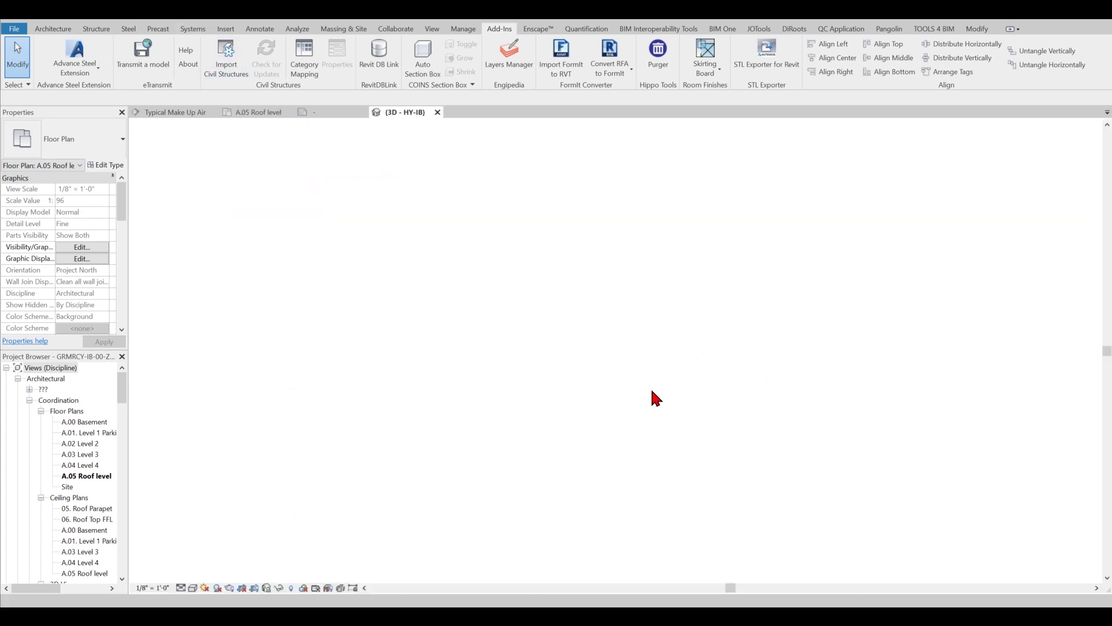
scroll(767, 409, up, 2)
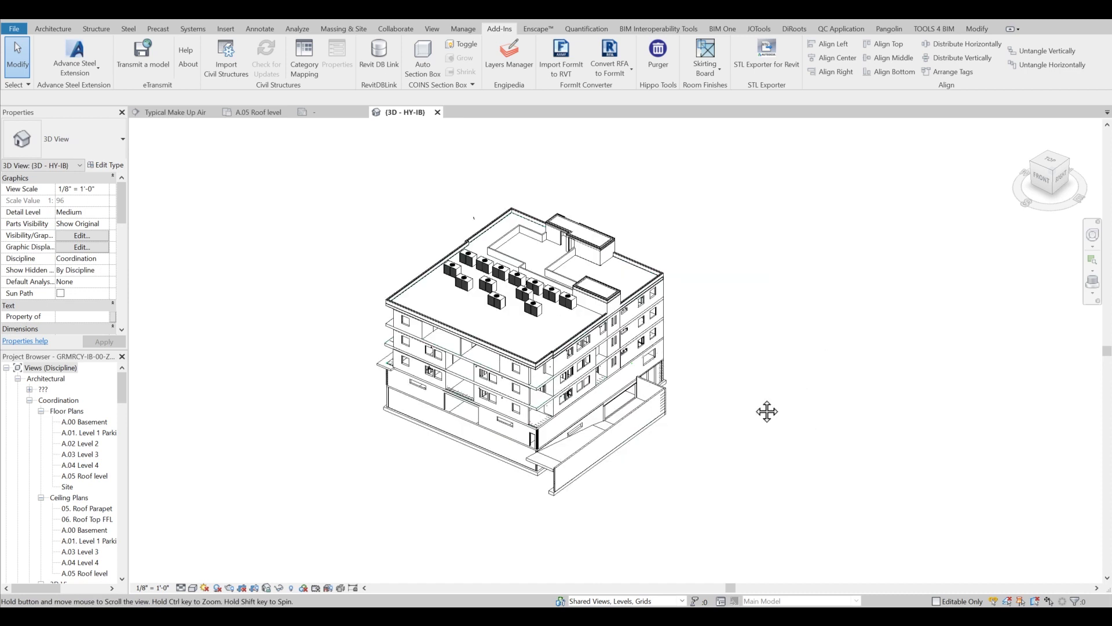
scroll(713, 375, up, 2)
scroll(663, 322, up, 2)
scroll(653, 274, up, 2)
scroll(654, 274, up, 1)
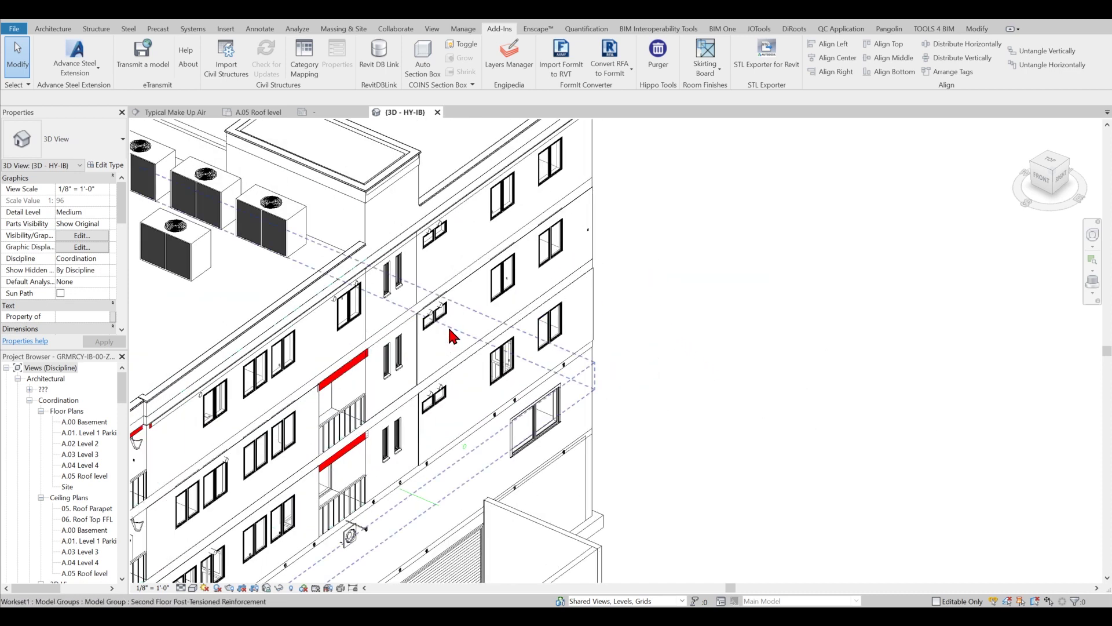
scroll(637, 300, up, 2)
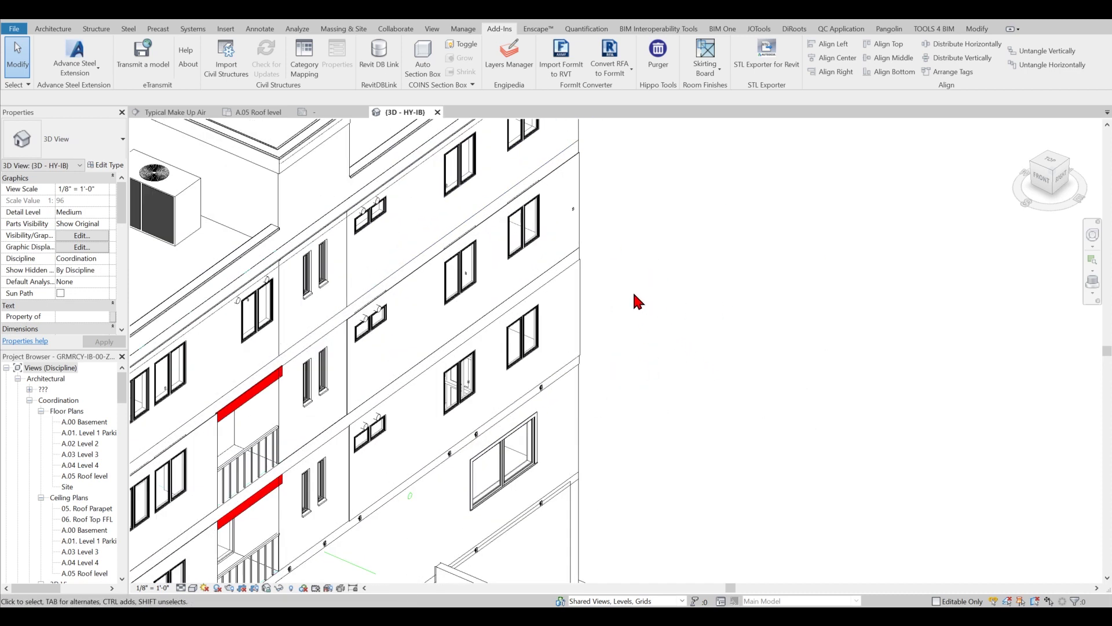
middle_drag(637, 300, 540, 374)
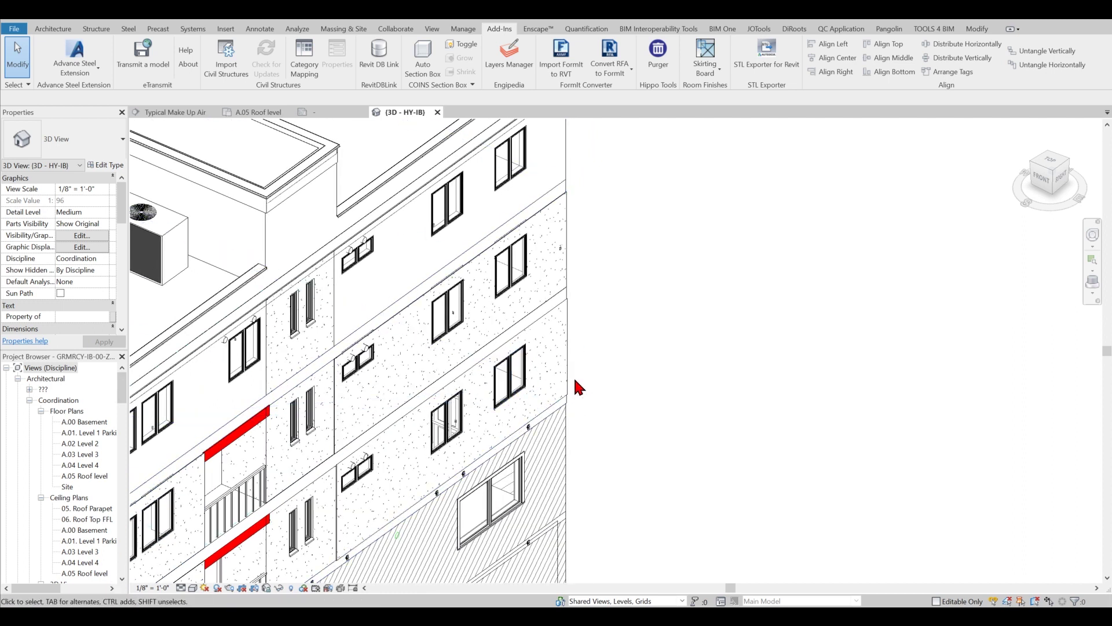
scroll(582, 385, up, 2)
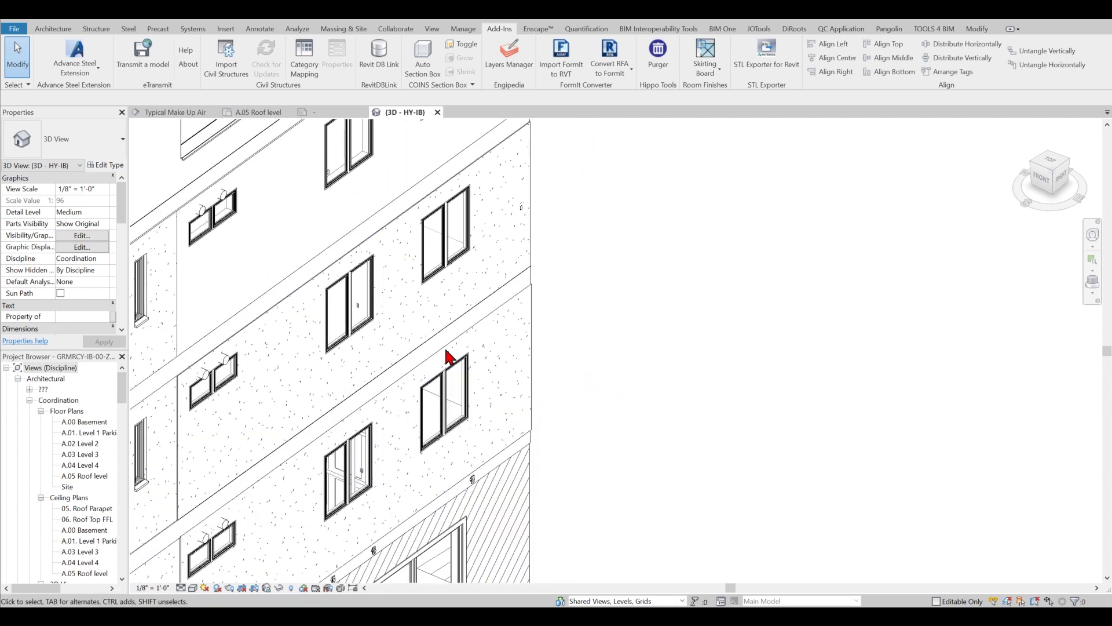
scroll(455, 305, down, 1)
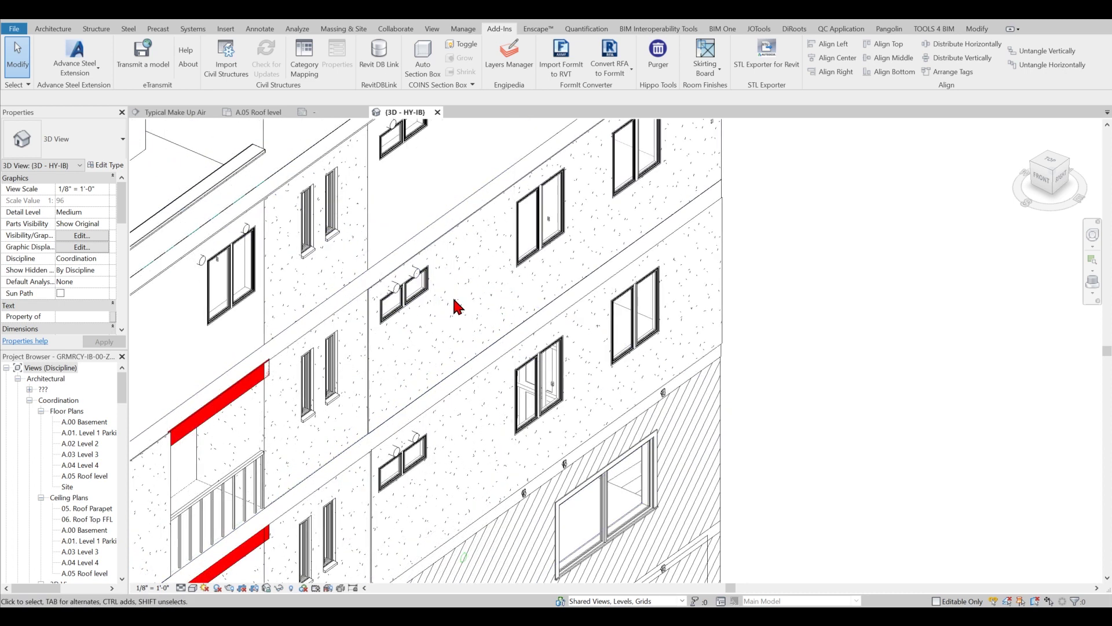
scroll(460, 377, up, 1)
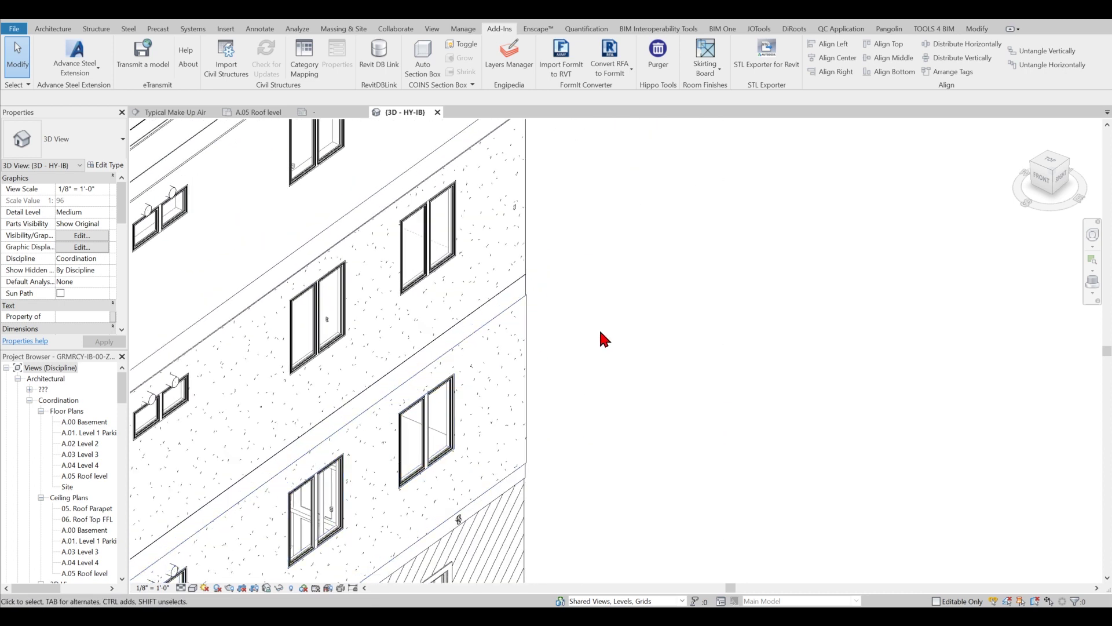
middle_drag(614, 358, 612, 377)
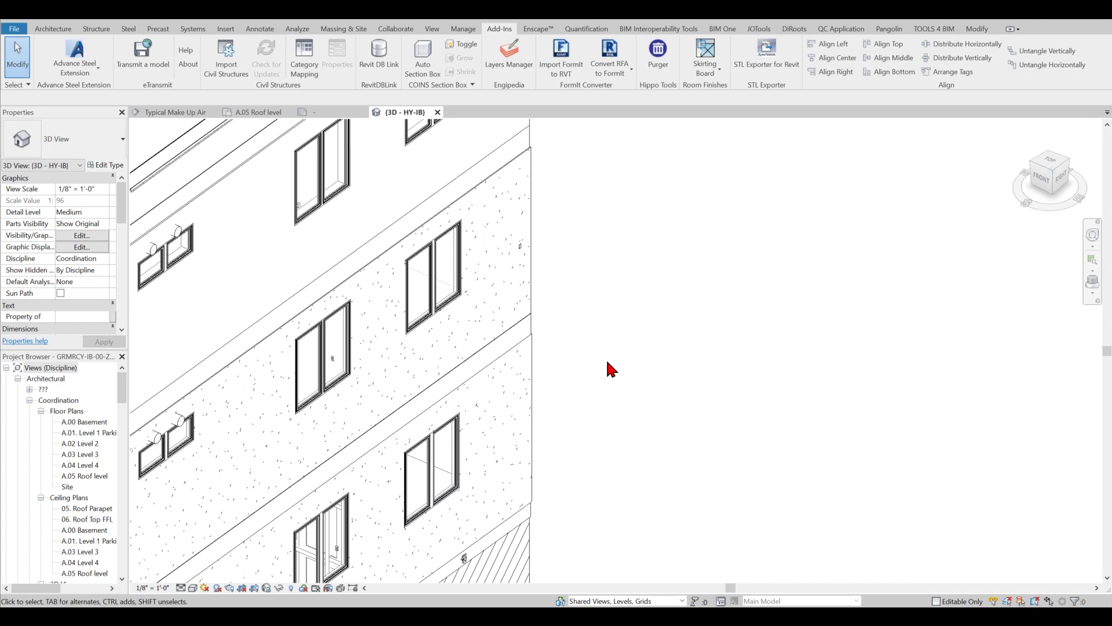
click(518, 65)
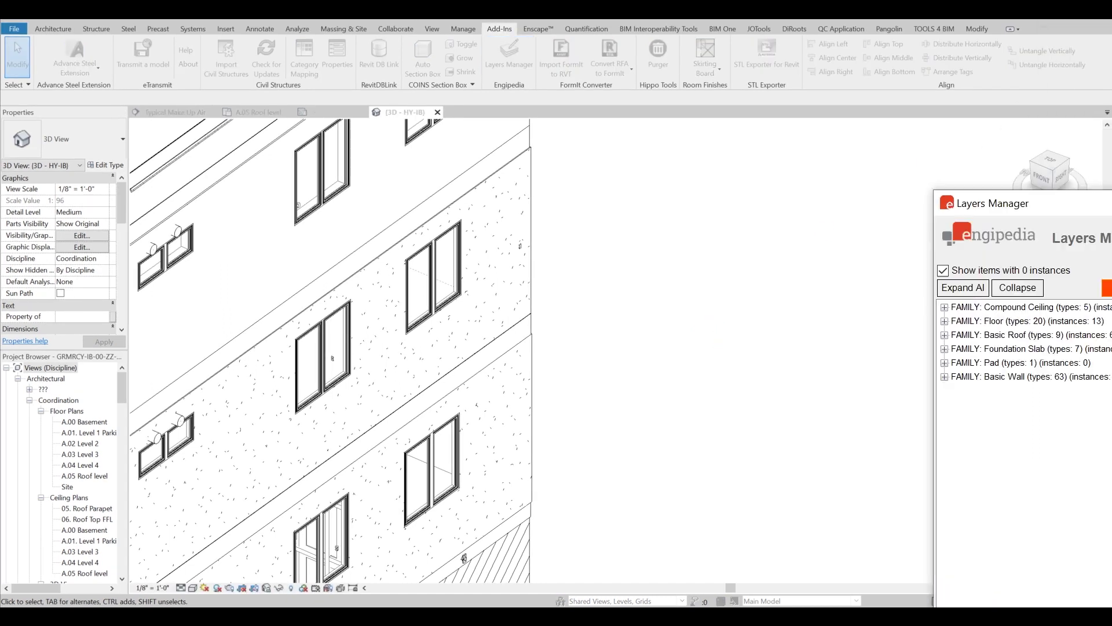
drag(1072, 198, 567, 169)
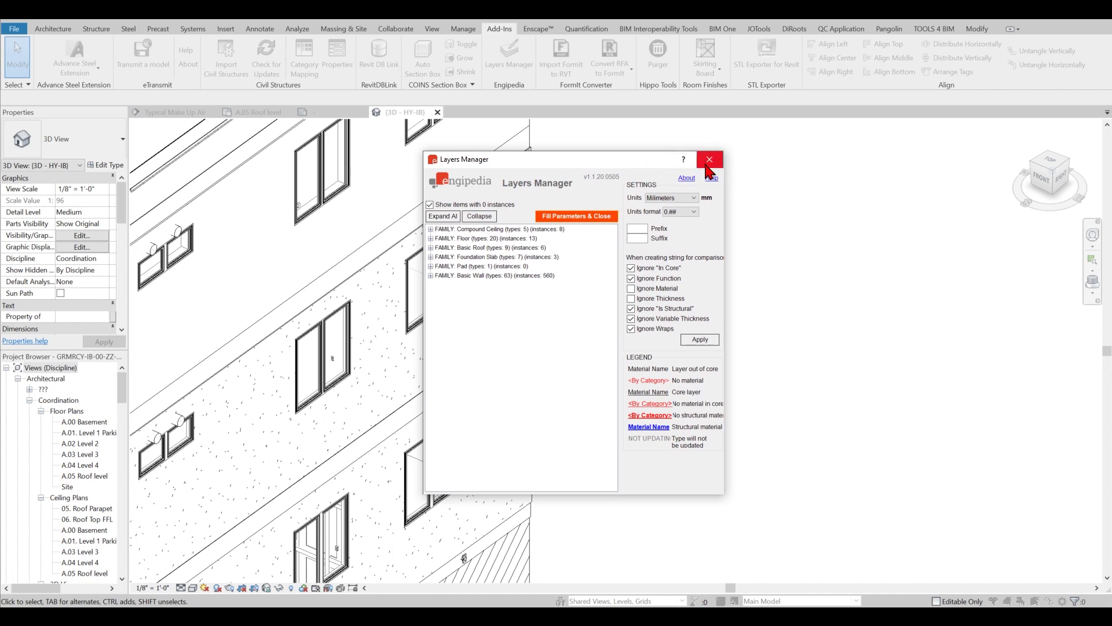
click(709, 160)
- Inspect an exterior facade wall's type layer structure, then cancel both dialogs without changes
click(533, 220)
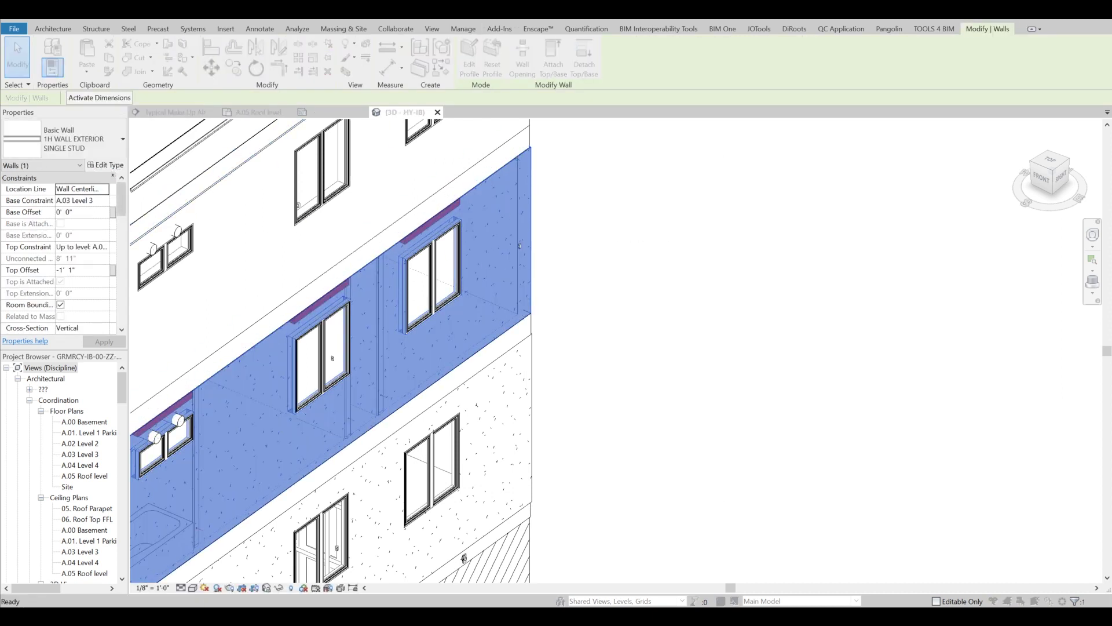
drag(658, 203, 604, 156)
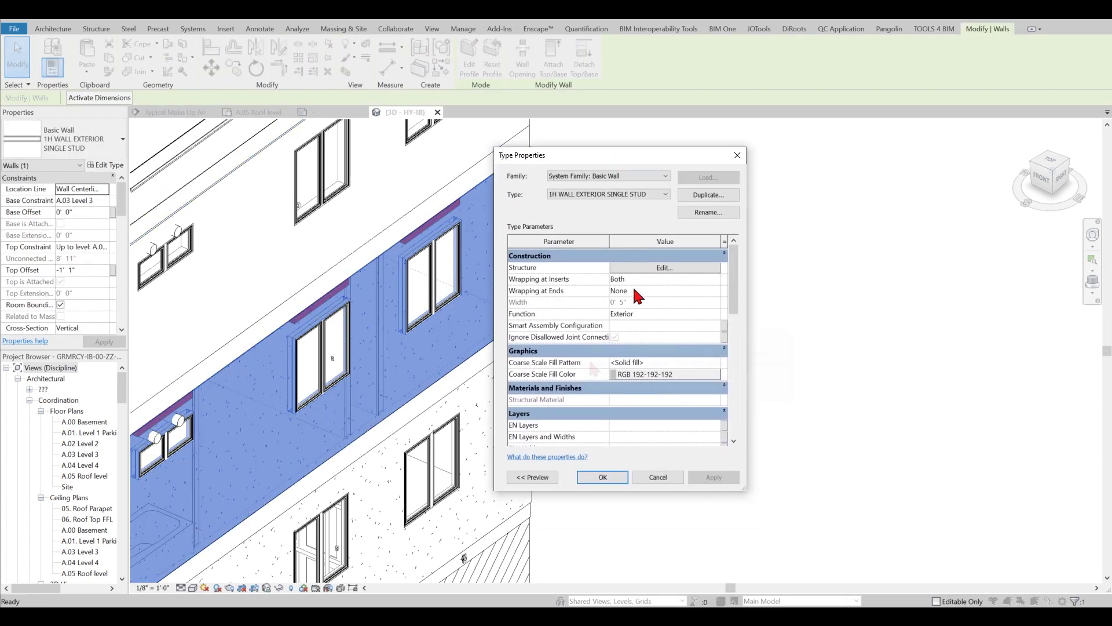
scroll(557, 318, down, 5)
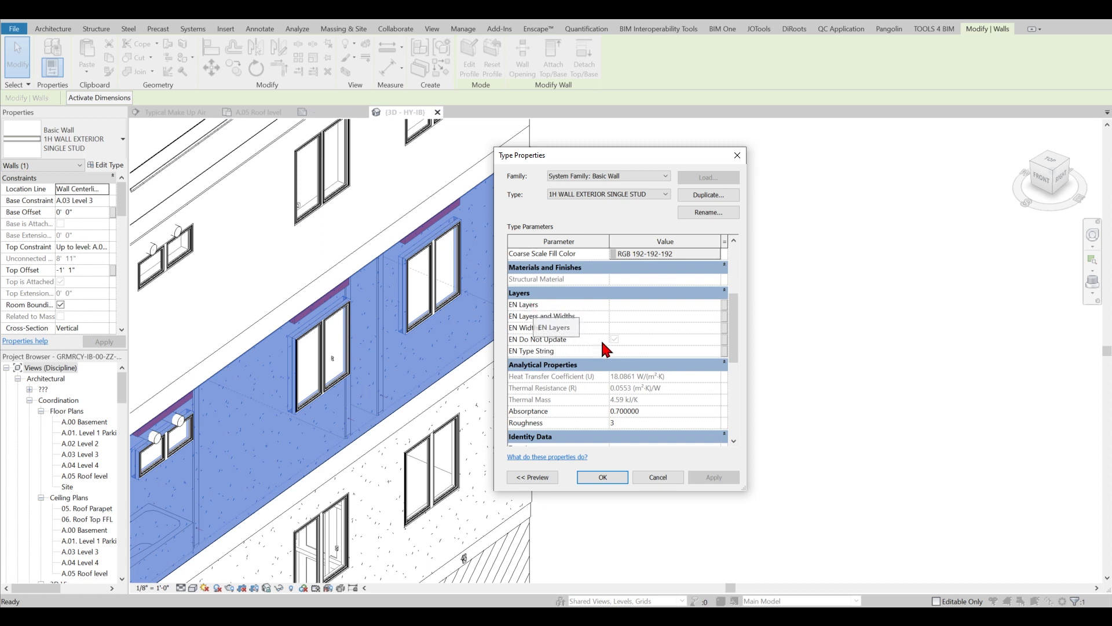
scroll(603, 348, up, 4)
scroll(631, 339, up, 2)
click(648, 265)
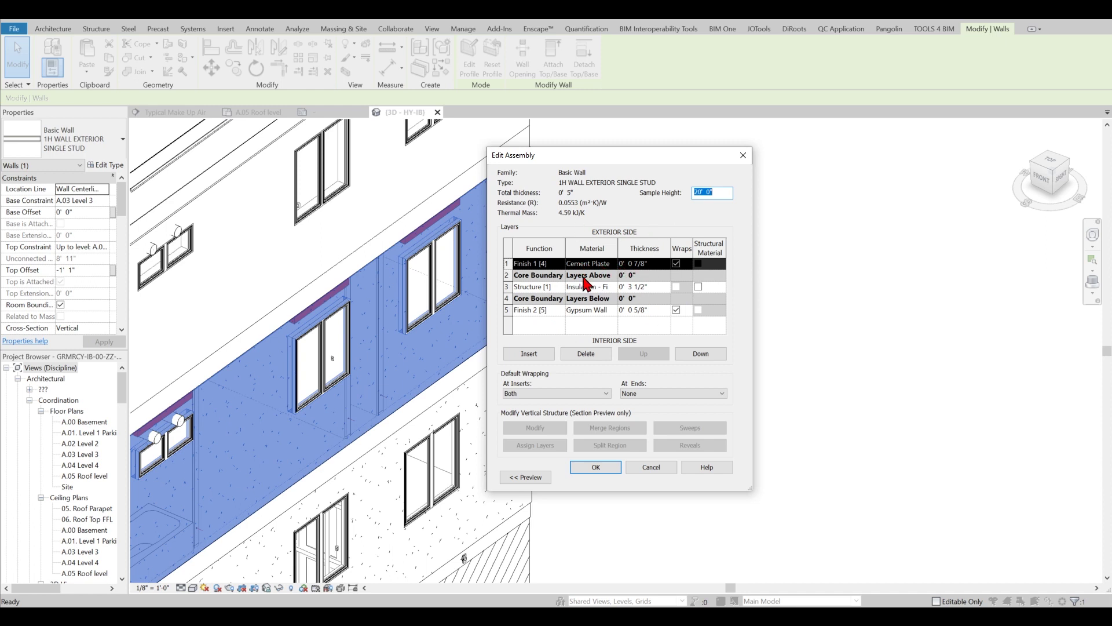
click(651, 467)
click(660, 476)
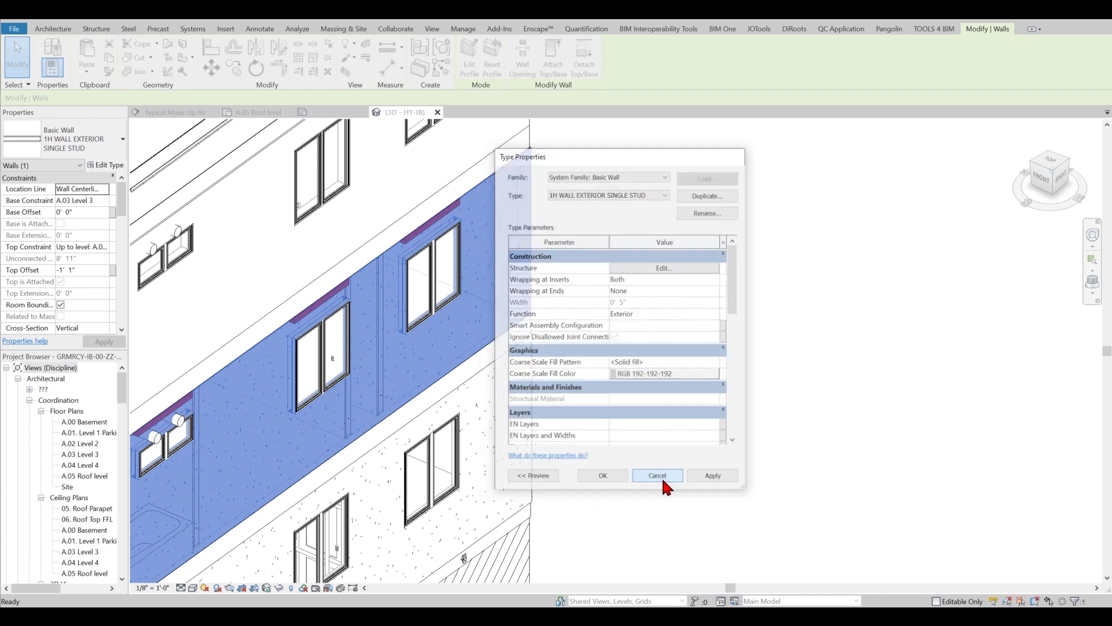
click(600, 203)
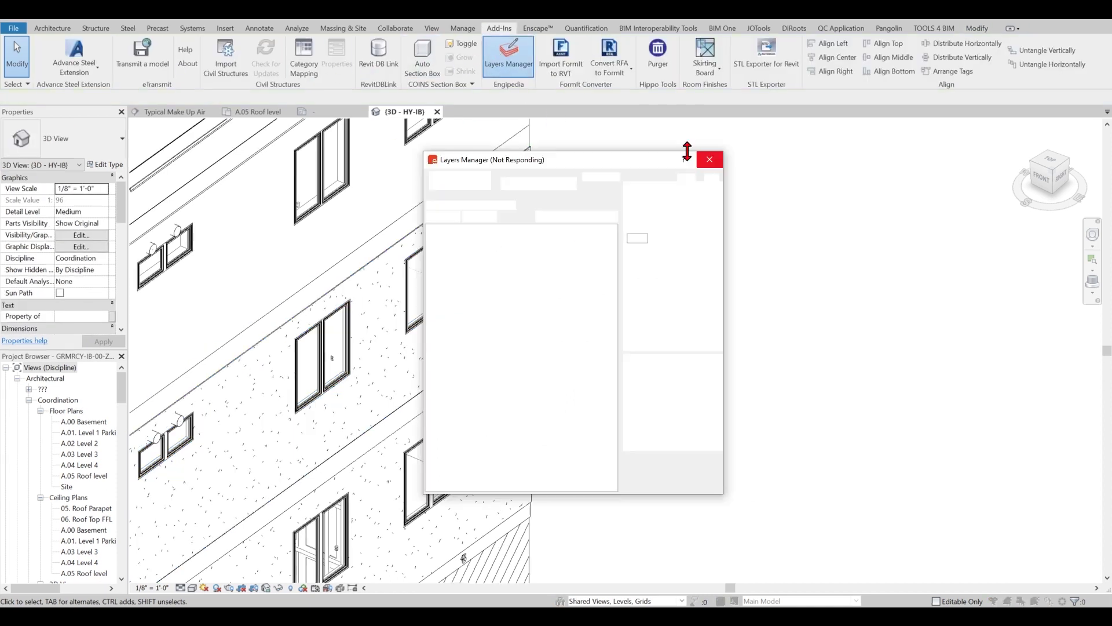
- In Layers Manager, set units to Decimal inches and fill the layer parameters
click(684, 198)
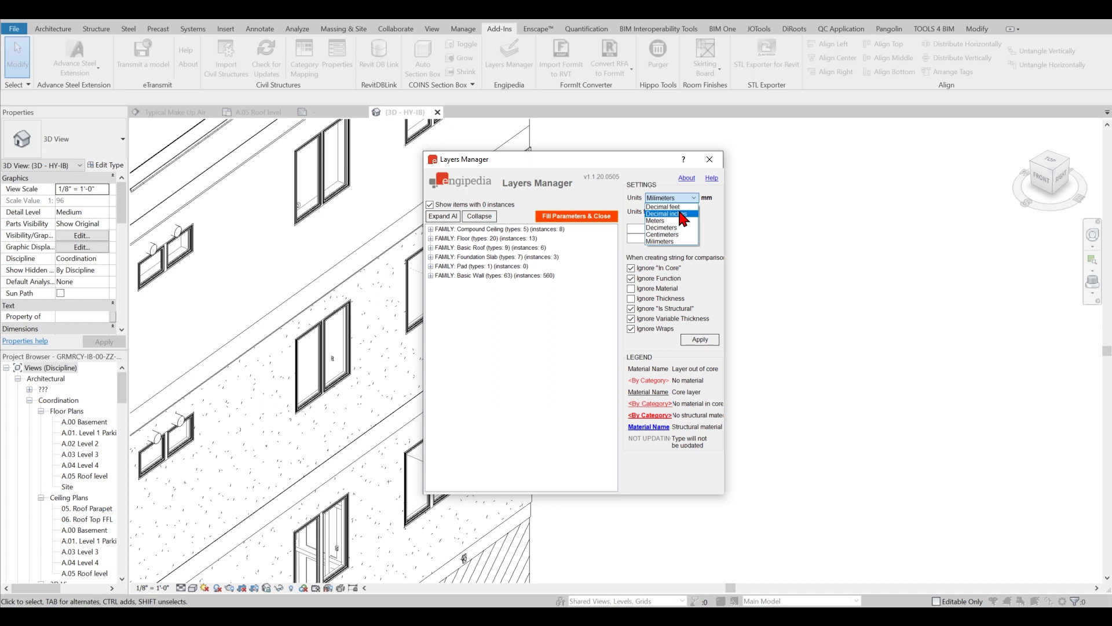
click(683, 215)
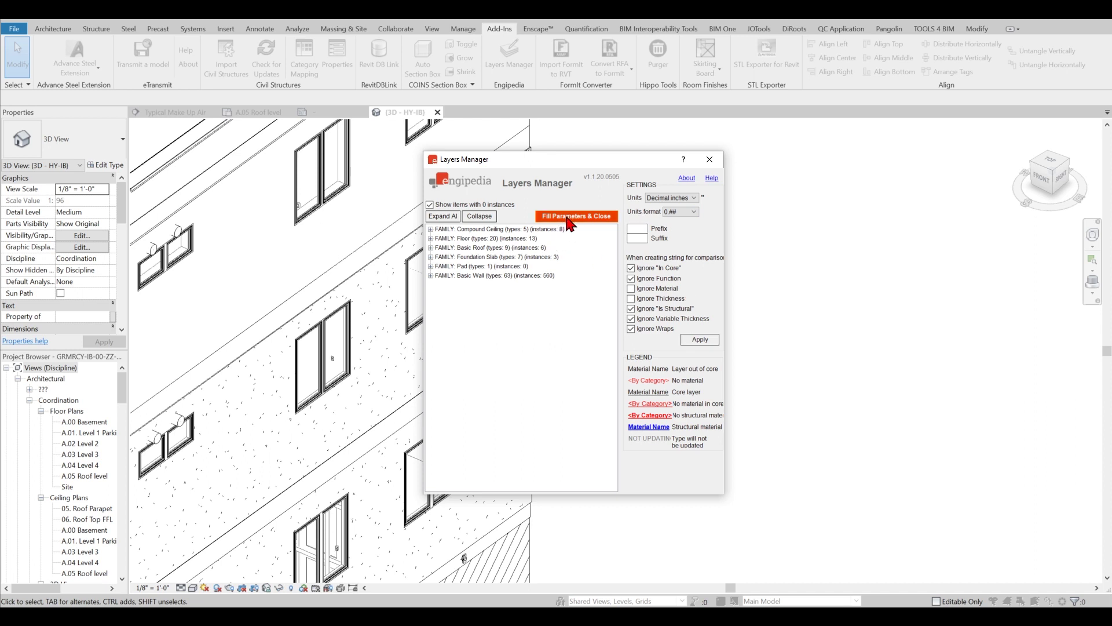
click(589, 223)
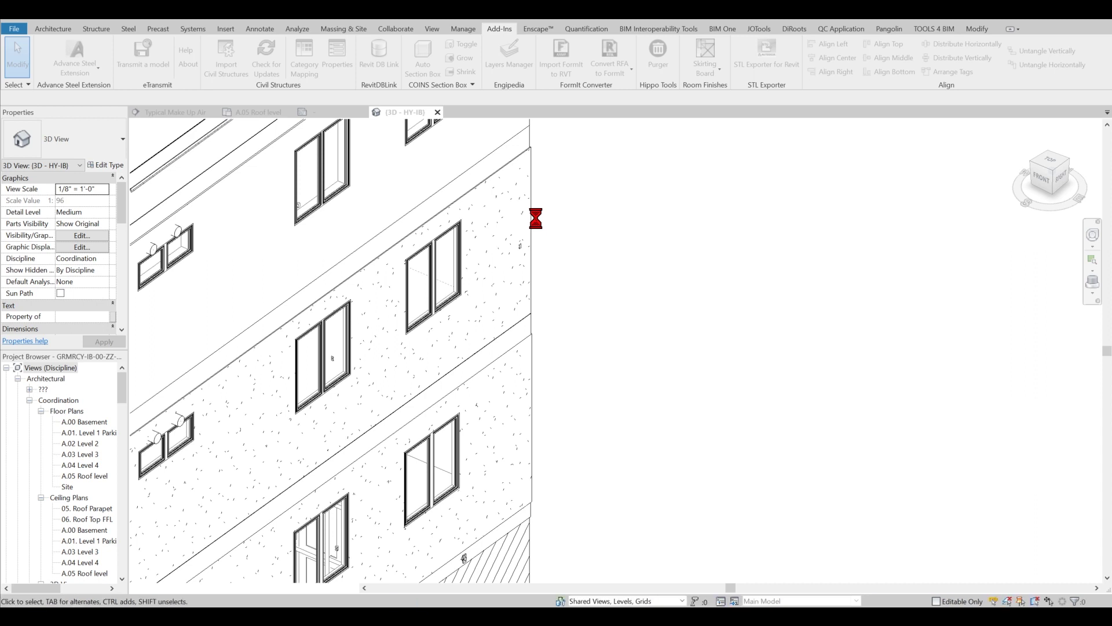
- Save and lock the facade 3D view's orientation as a view named 3D
scroll(544, 227, down, 2)
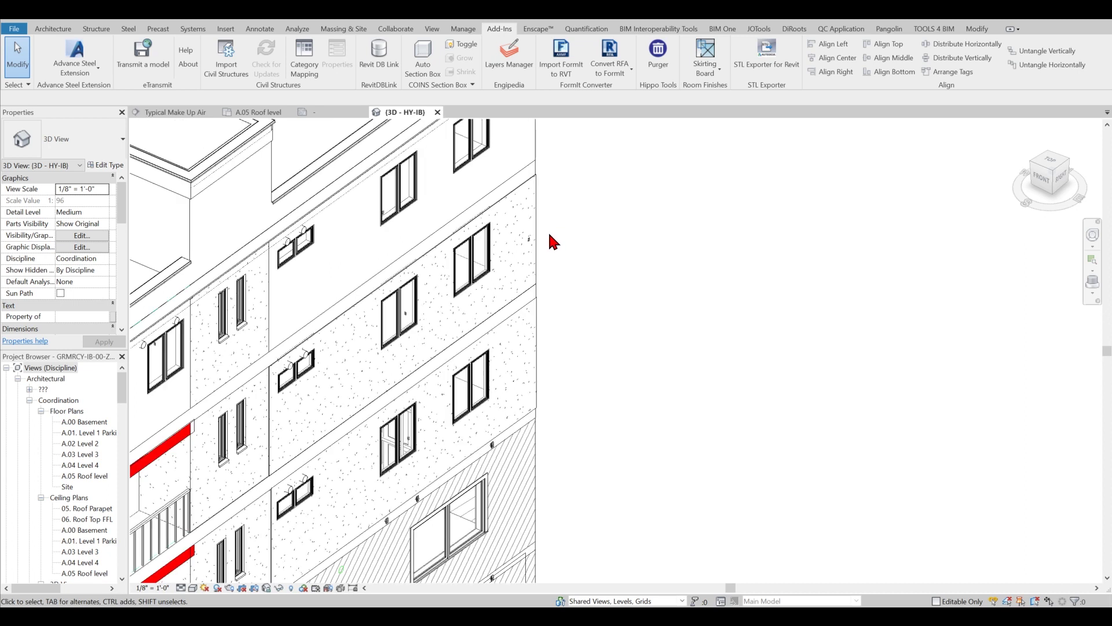
scroll(550, 275, up, 1)
middle_drag(588, 296, 580, 295)
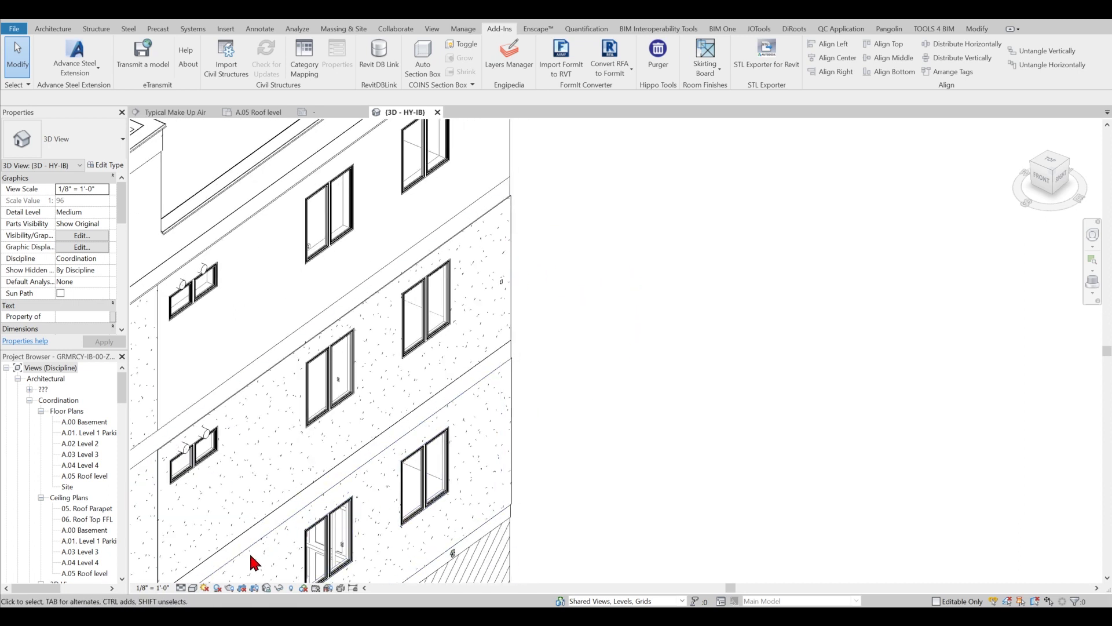
click(265, 589)
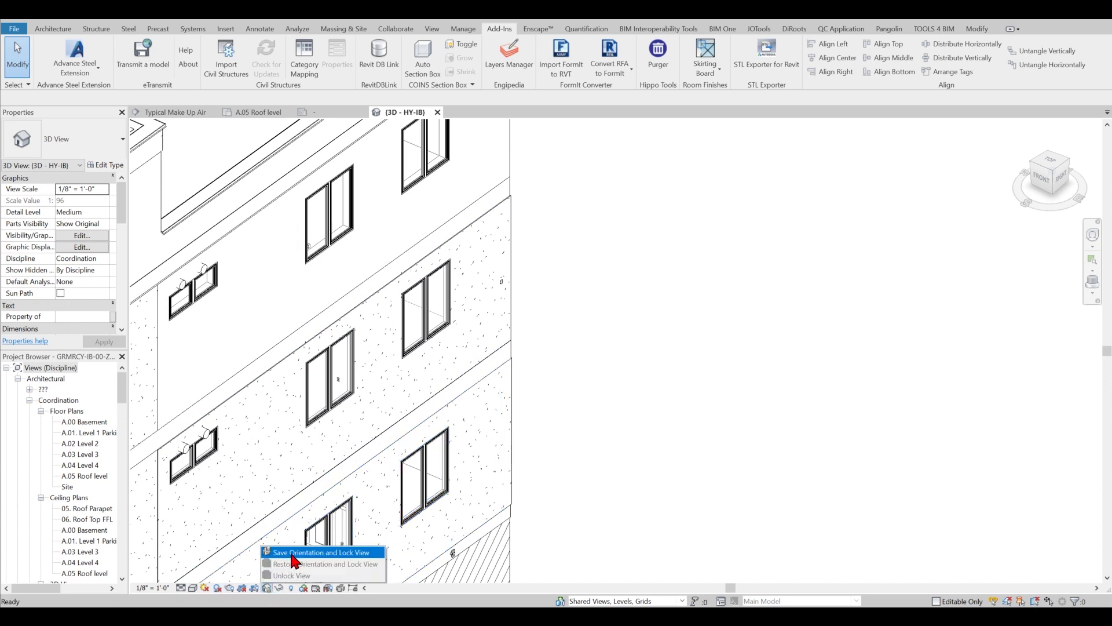
click(313, 553)
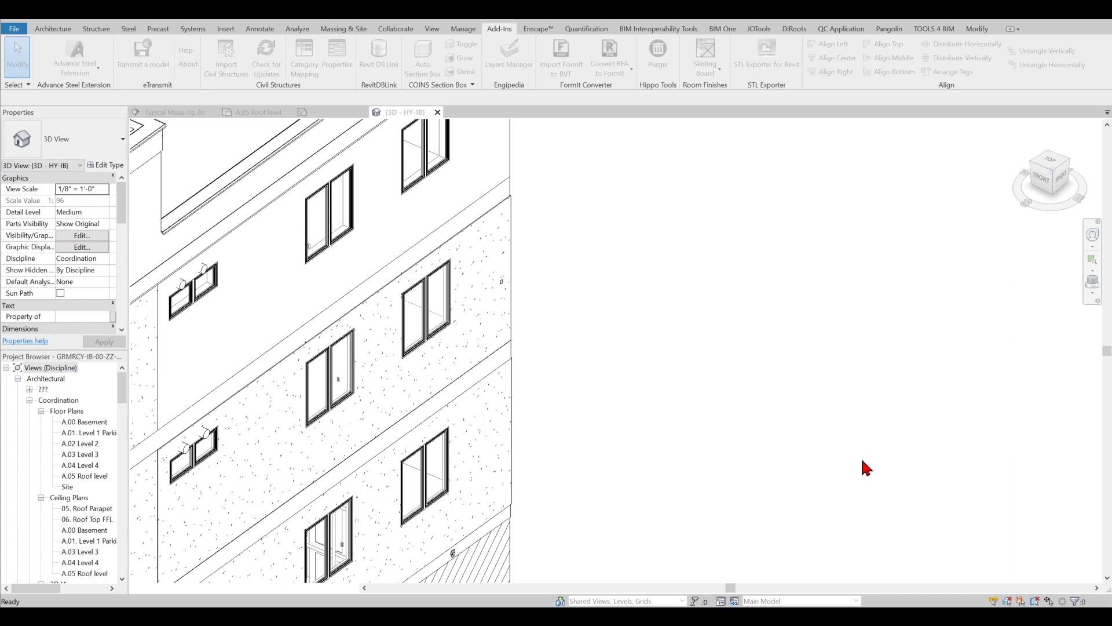
key(Return)
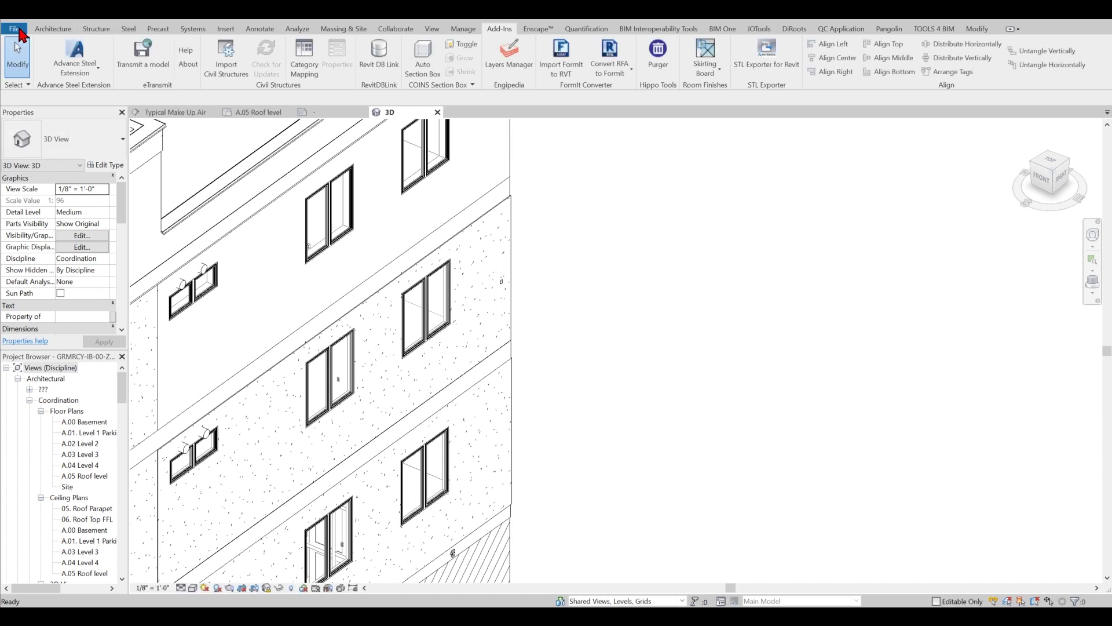
- Create a new family from the English-Imperial Annotations Multi-Category Tag.rft template
click(14, 28)
mouse_move(40, 75)
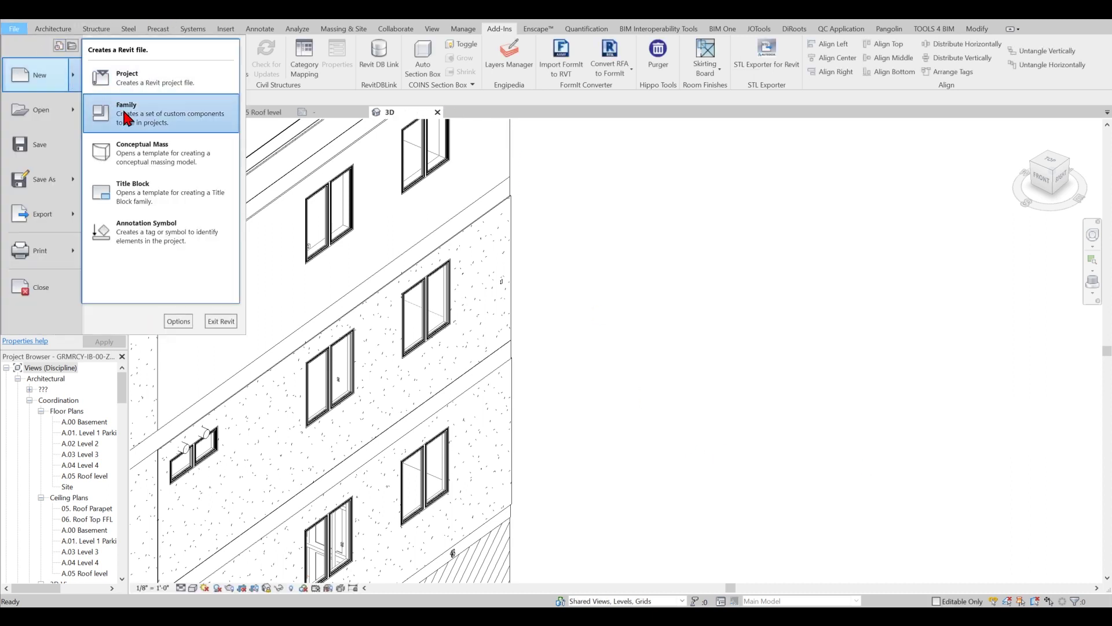
click(117, 113)
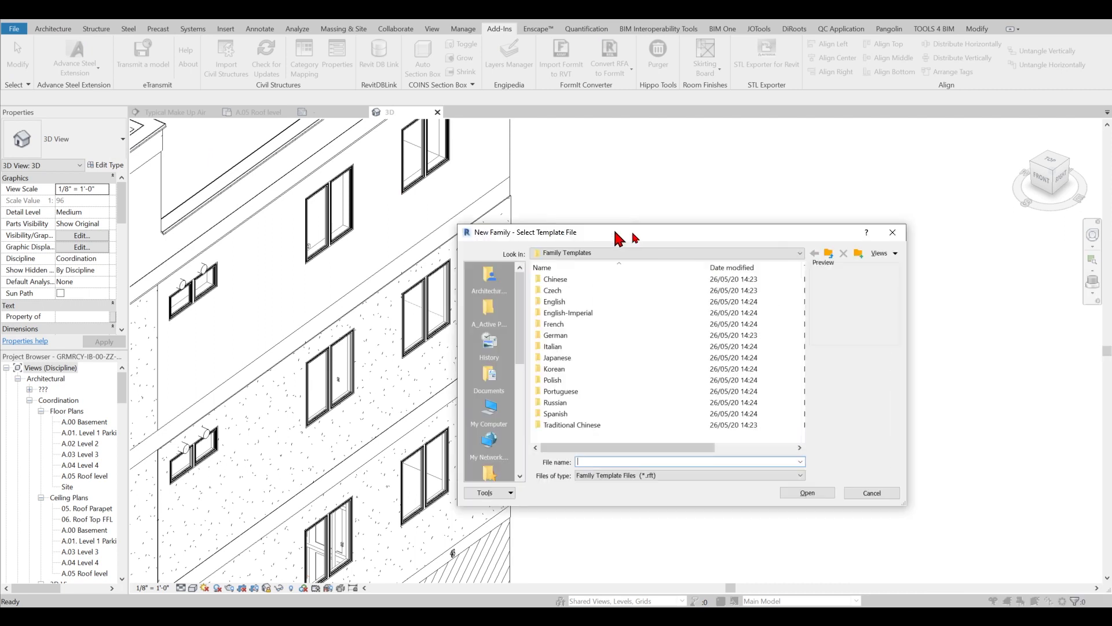
double_click(512, 244)
double_click(486, 218)
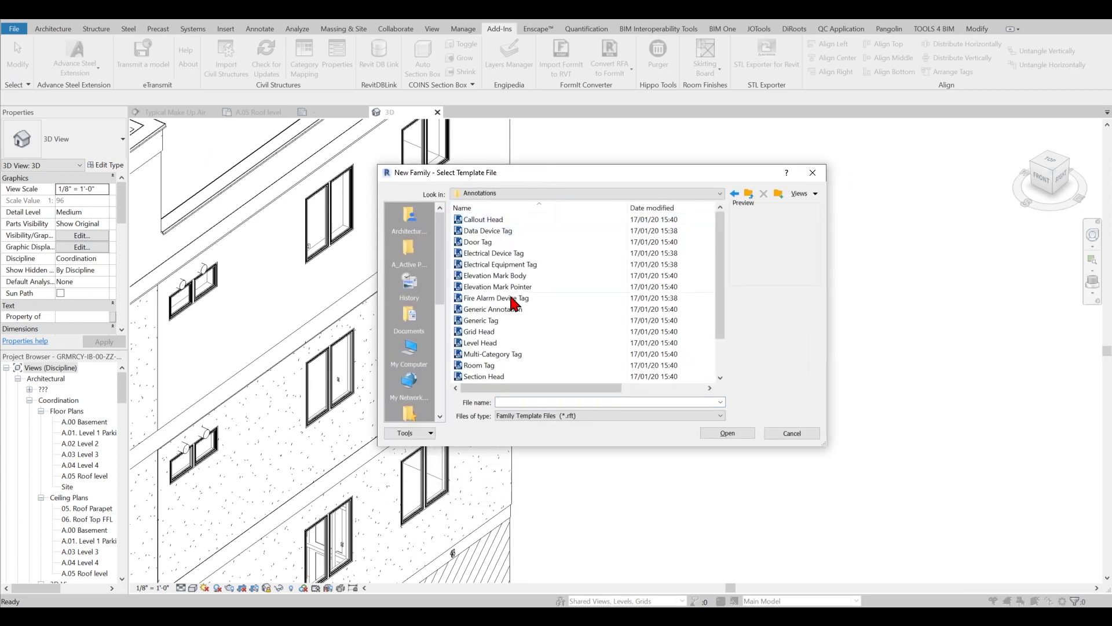
click(514, 354)
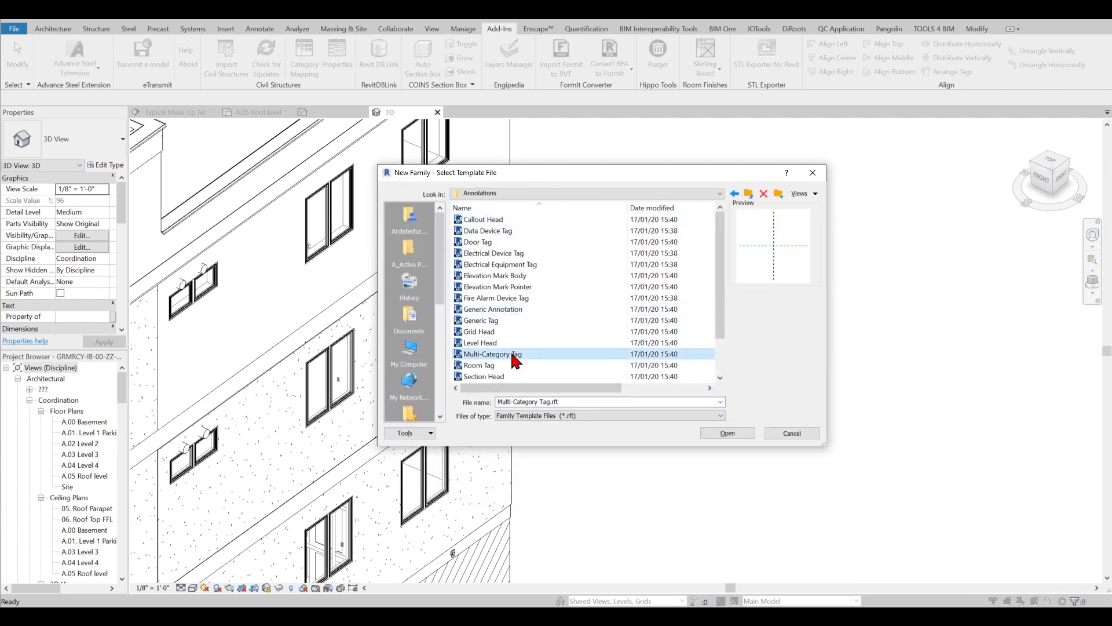
click(729, 433)
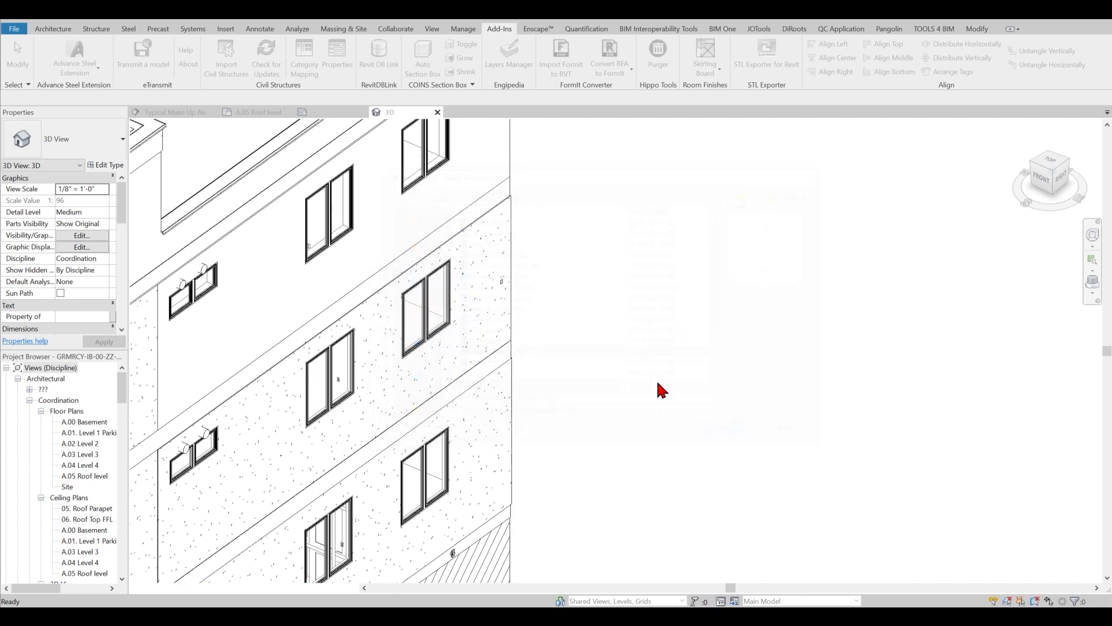
- Look over the existing tag family's labels, dismissing the save reminder, then return to the new family
click(326, 112)
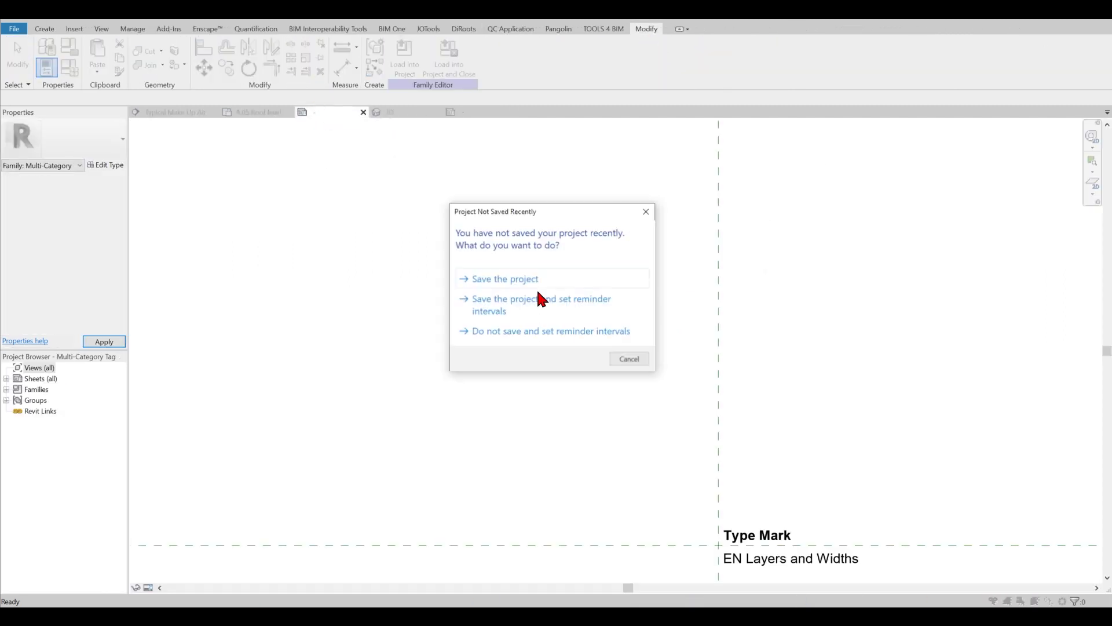
click(629, 358)
middle_drag(735, 385, 587, 366)
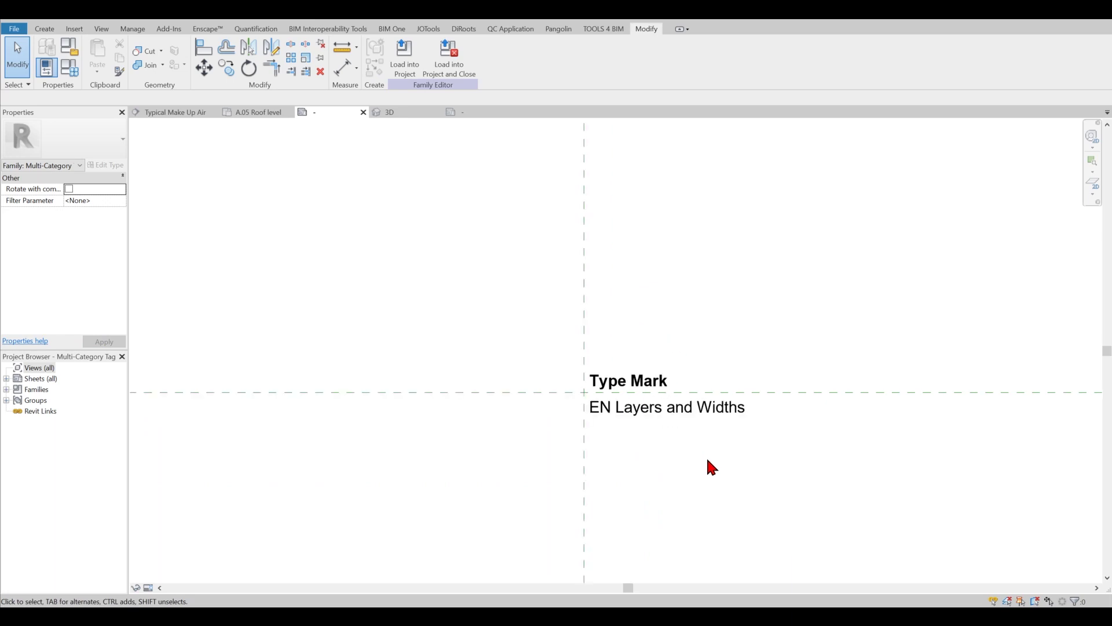
click(459, 112)
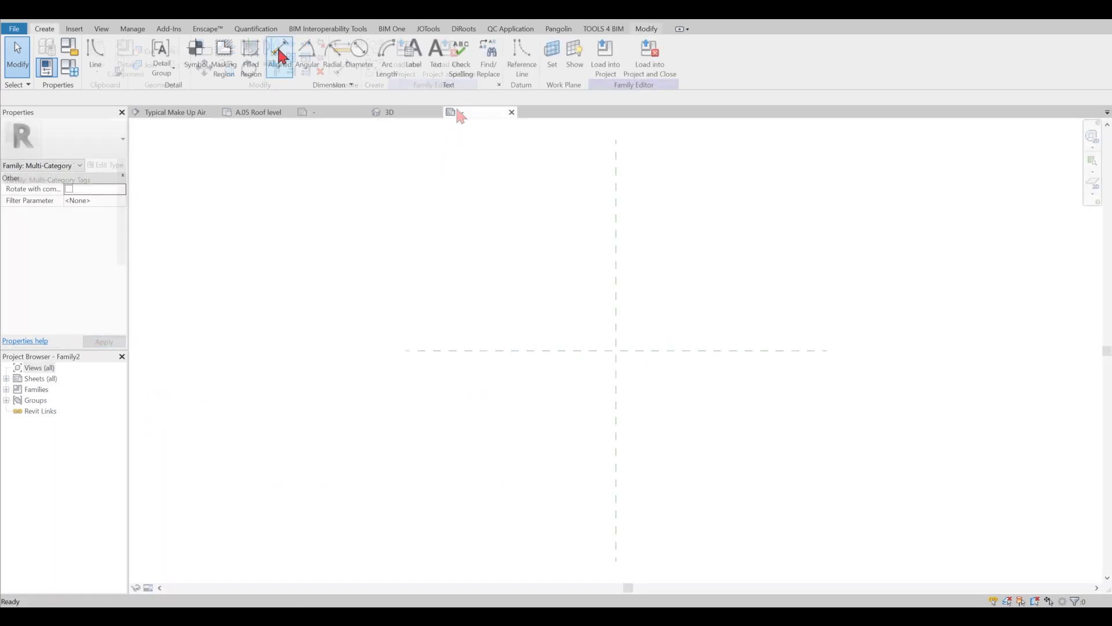
click(132, 29)
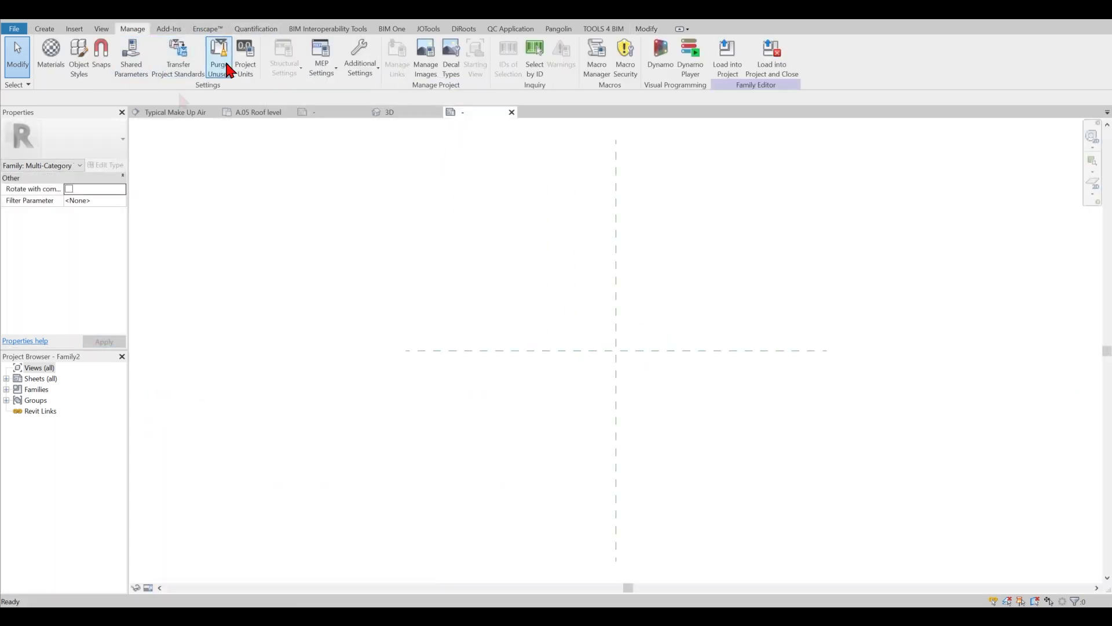
- Confirm the shared parameters file is Engipedia-SharedParameters.txt, then return to the Type Mark tag family
click(133, 60)
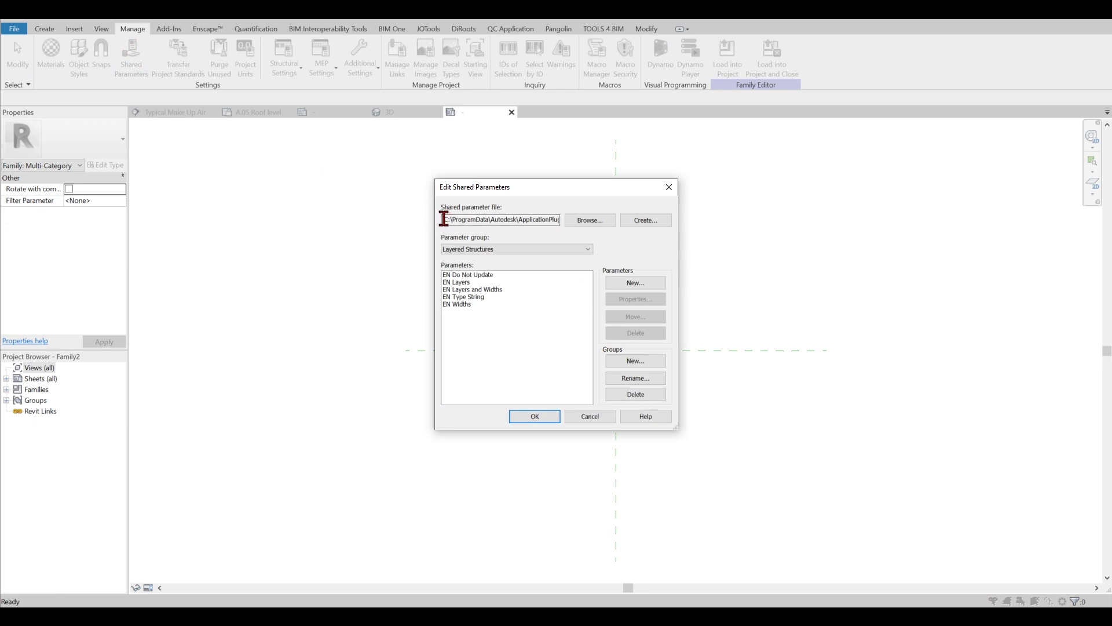
drag(444, 218, 566, 220)
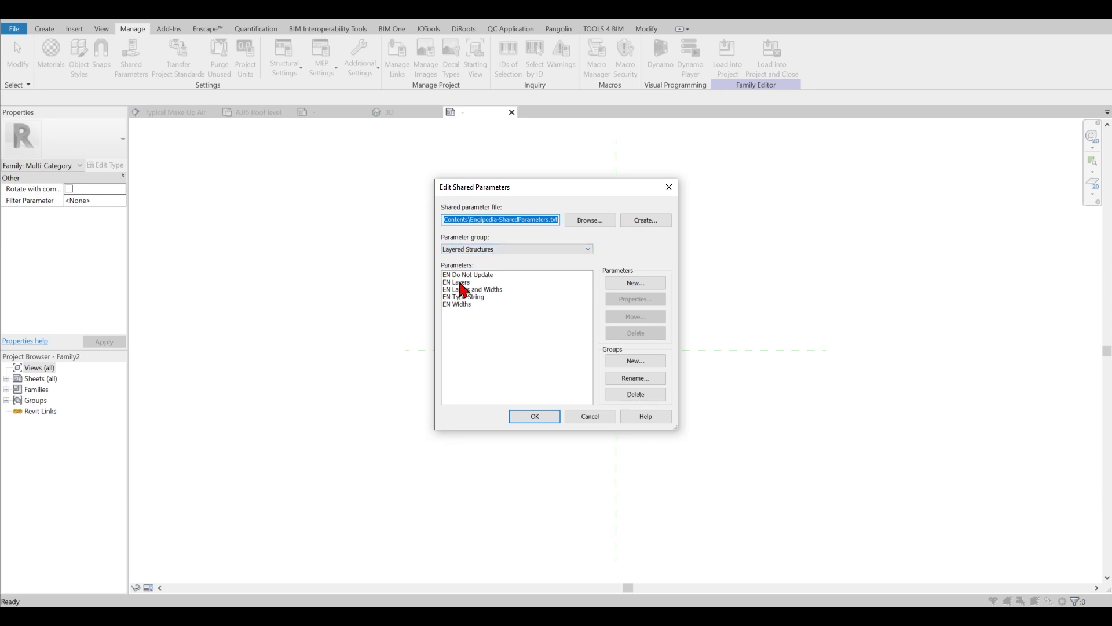
click(587, 417)
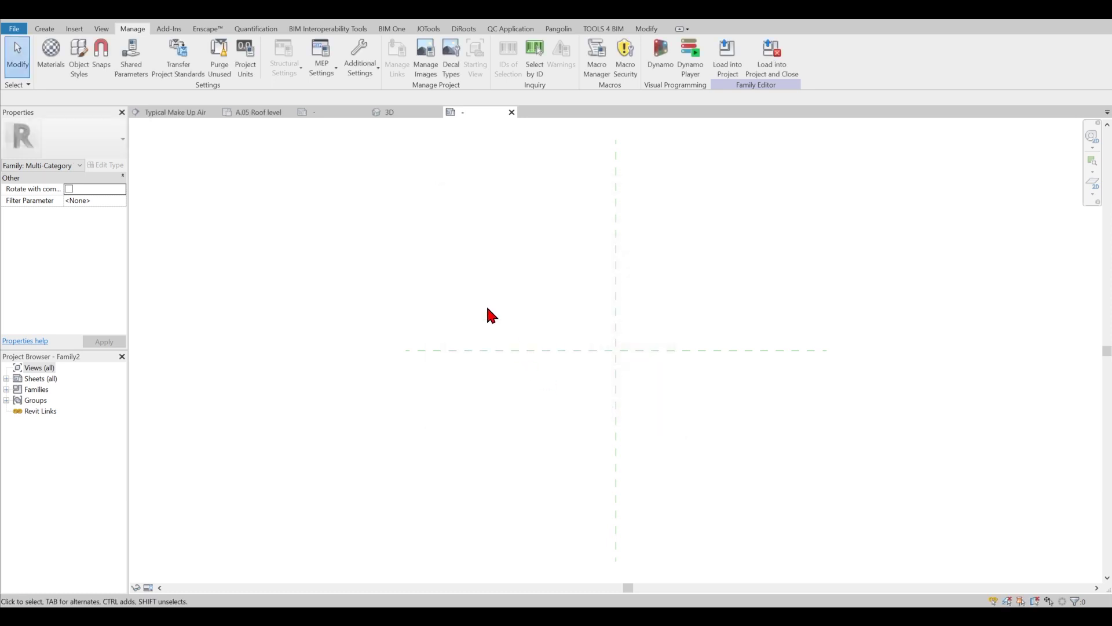
click(320, 114)
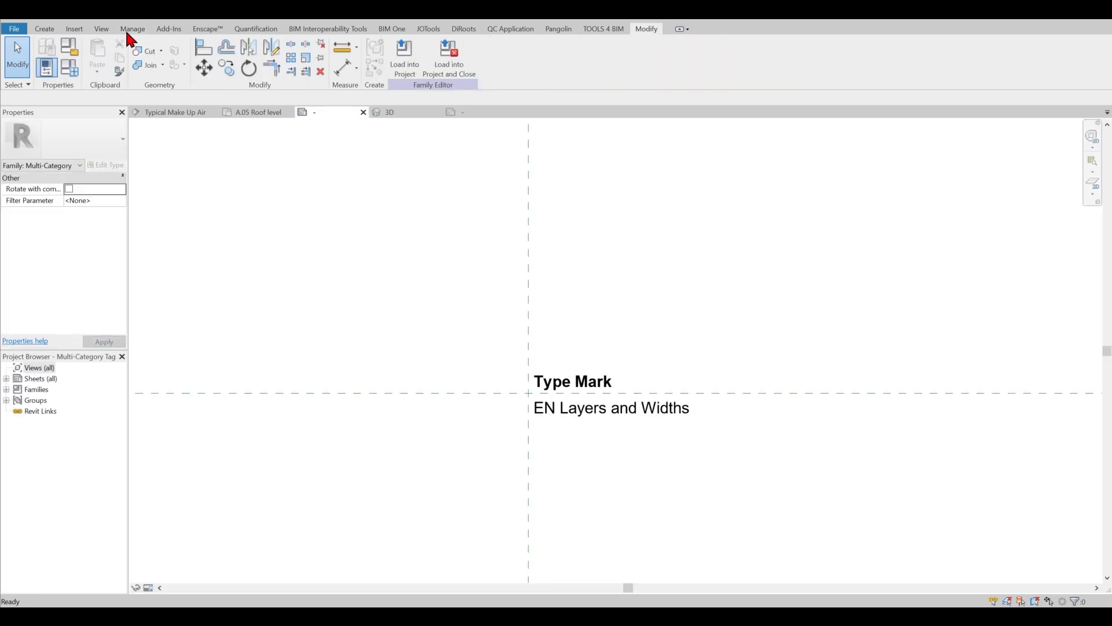
click(44, 29)
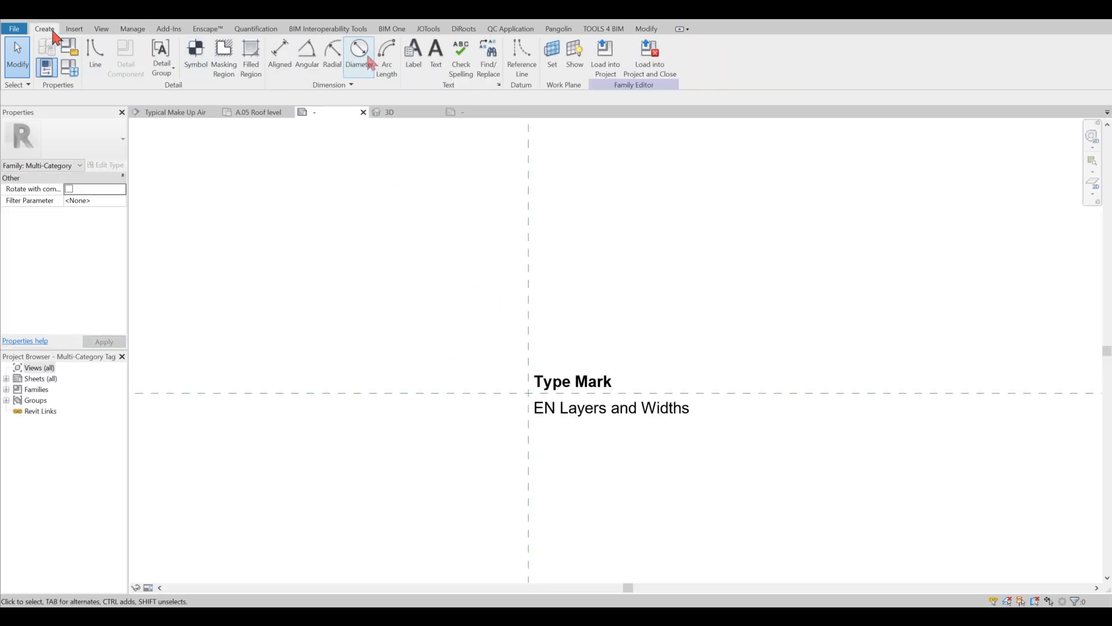
- Place a new tag label showing the EN Layers shared parameter, then select it
click(412, 56)
click(586, 316)
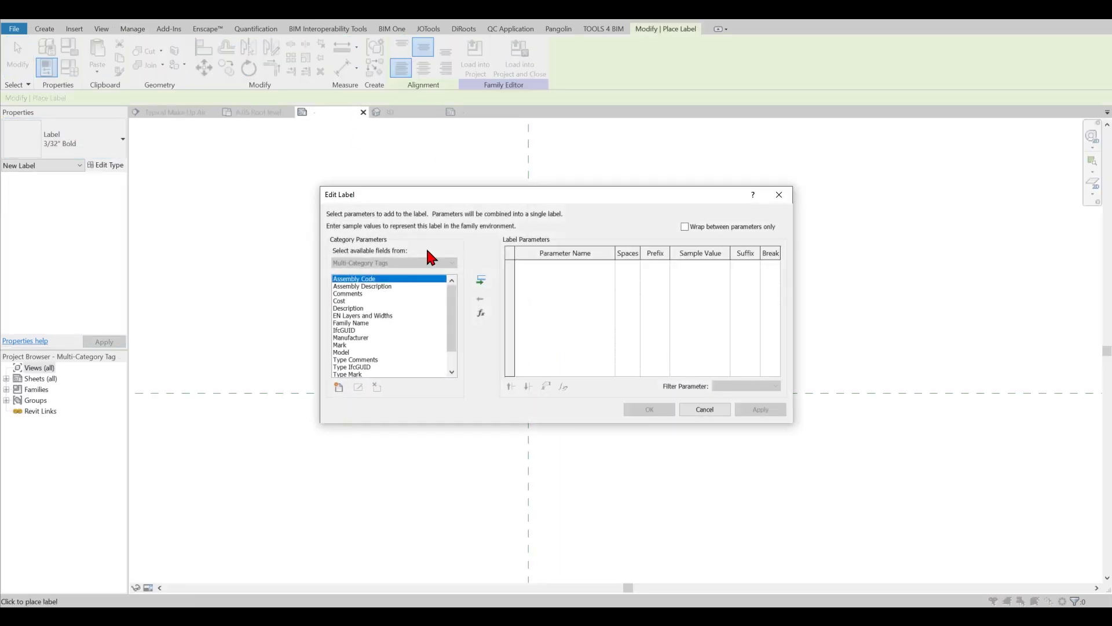
scroll(398, 330, down, 1)
click(340, 387)
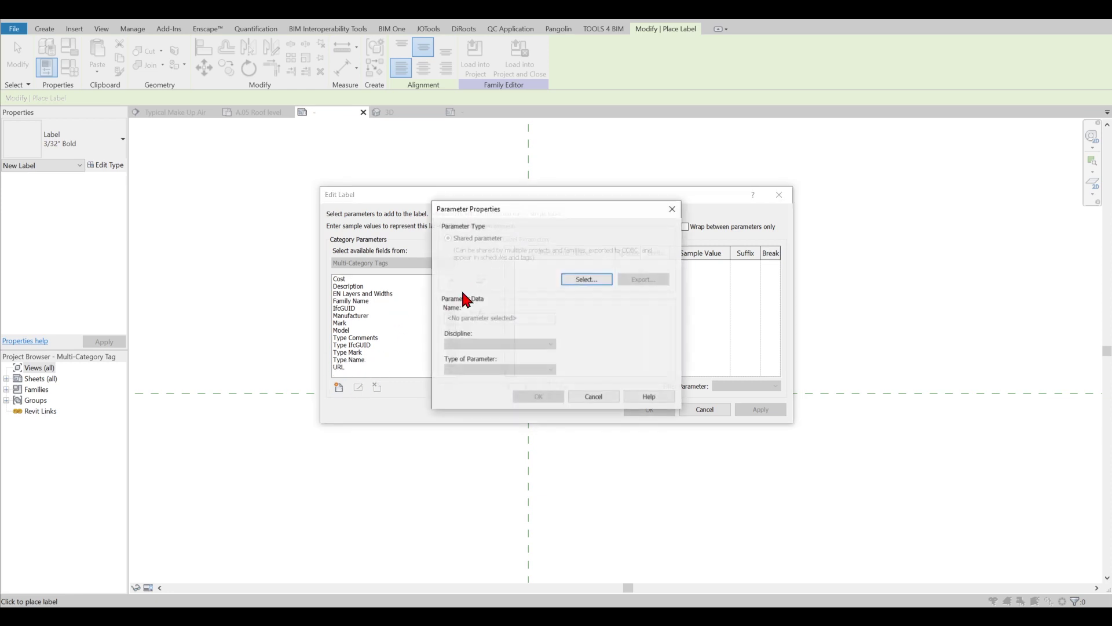
click(597, 281)
click(478, 281)
click(478, 288)
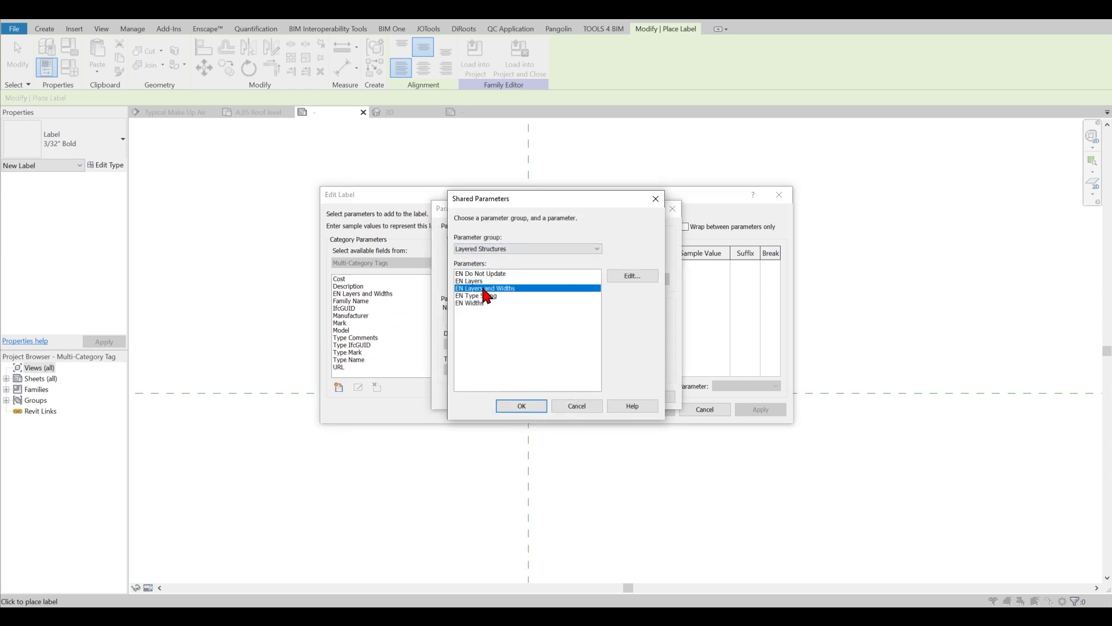
click(522, 407)
click(481, 280)
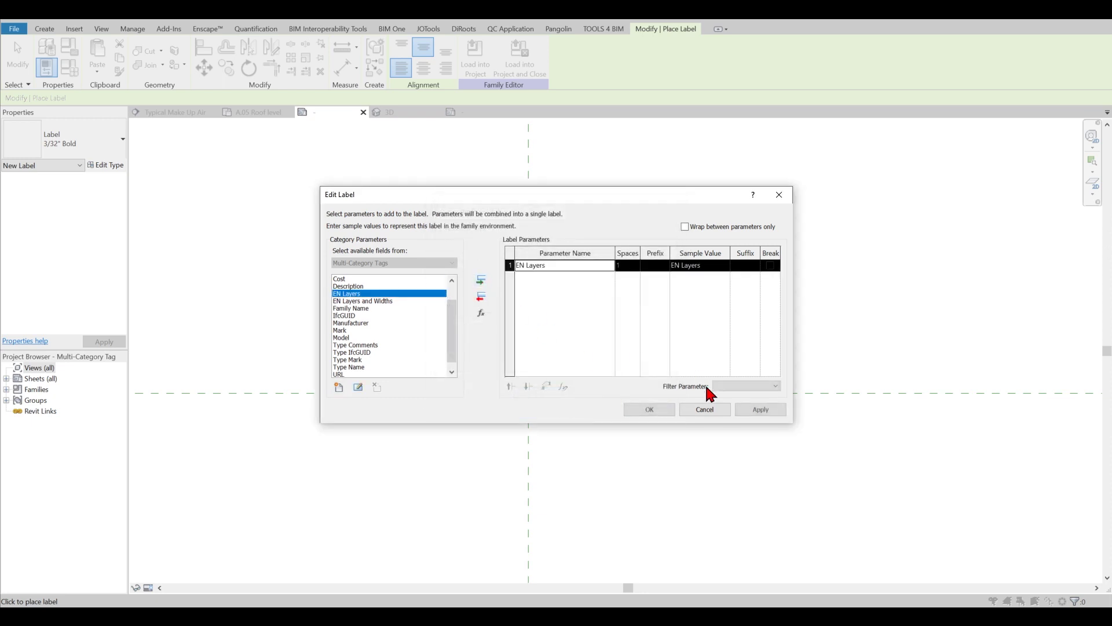
click(648, 410)
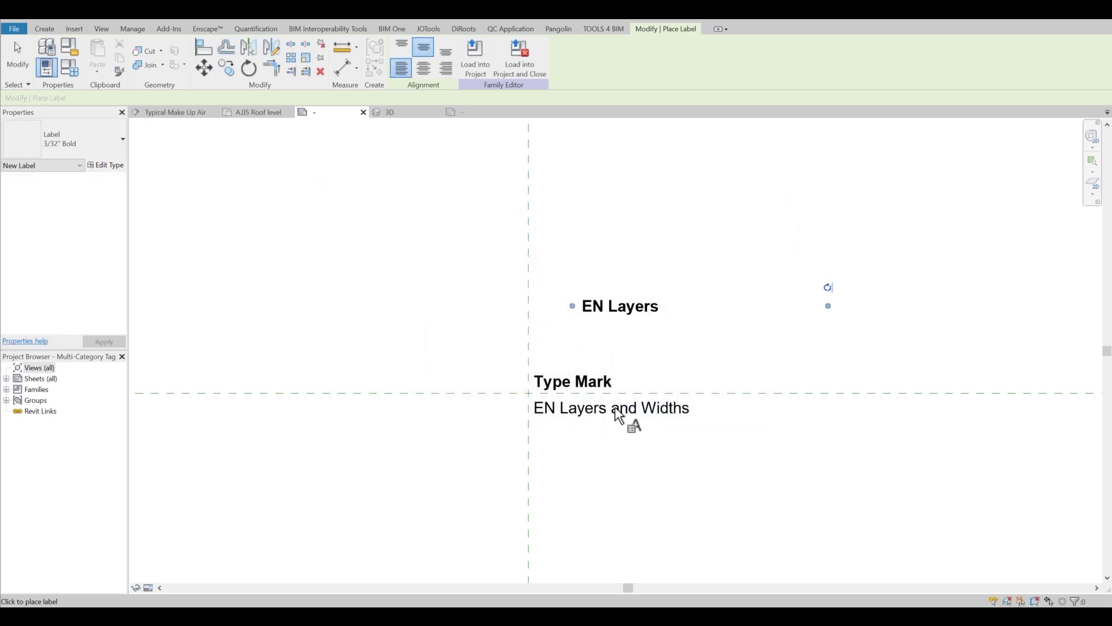
click(18, 55)
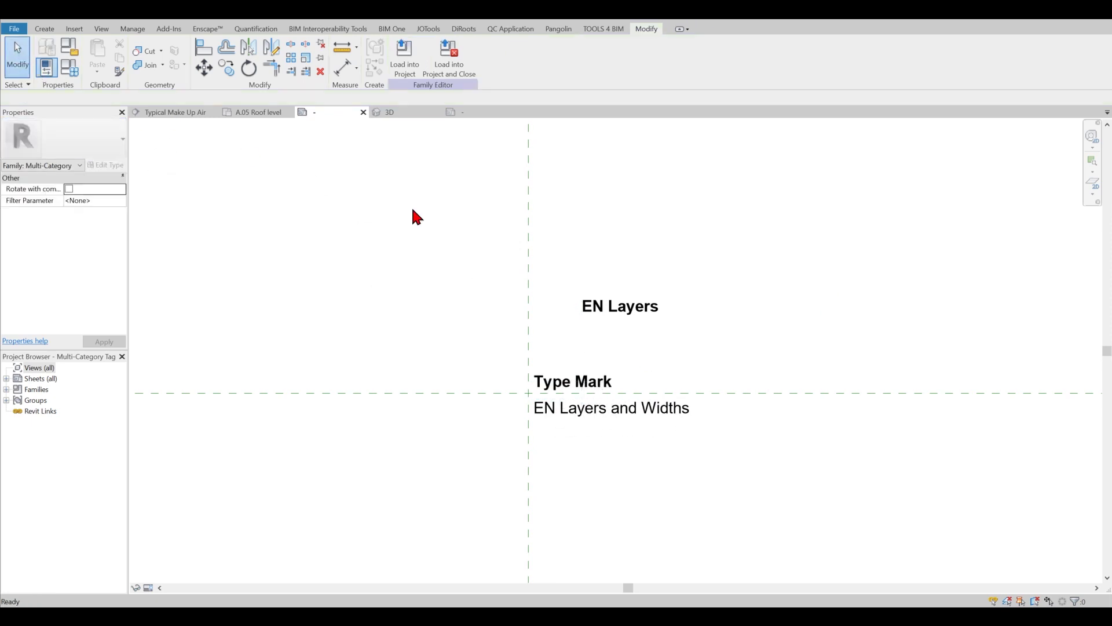
click(631, 307)
- Delete the extra EN Layers label and load the tag family into the project
key(Delete)
click(404, 55)
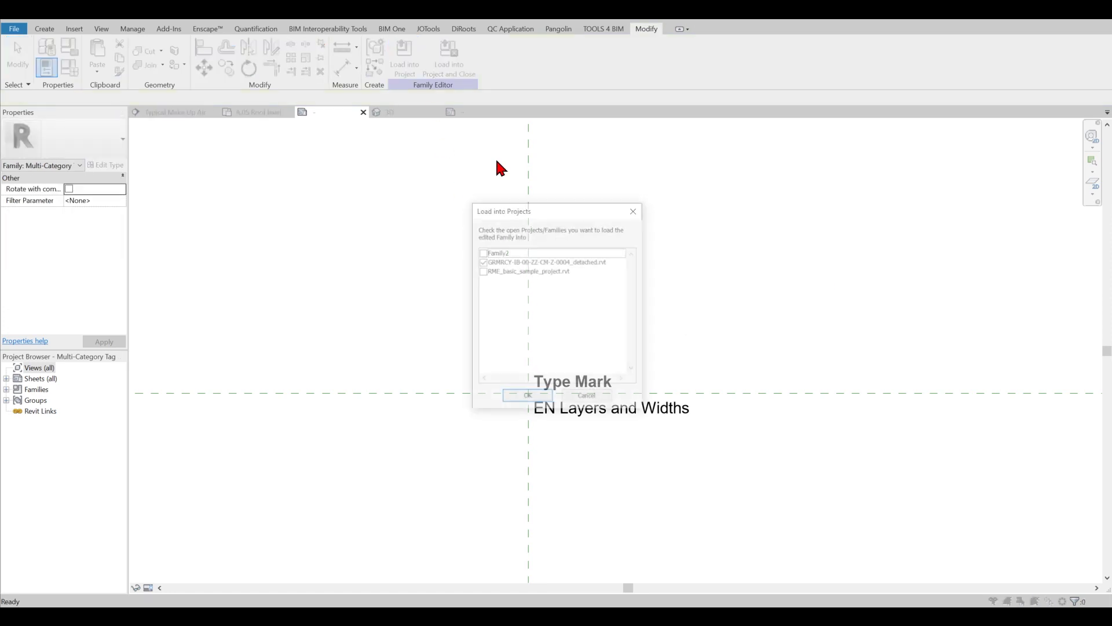
click(534, 396)
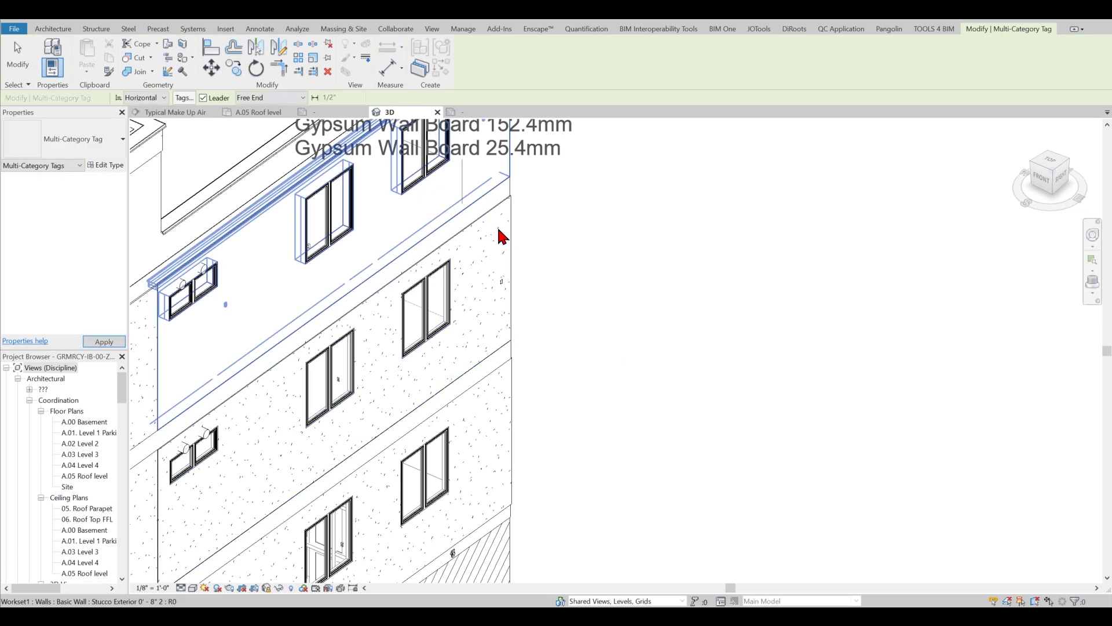
scroll(479, 311, down, 3)
scroll(479, 305, up, 4)
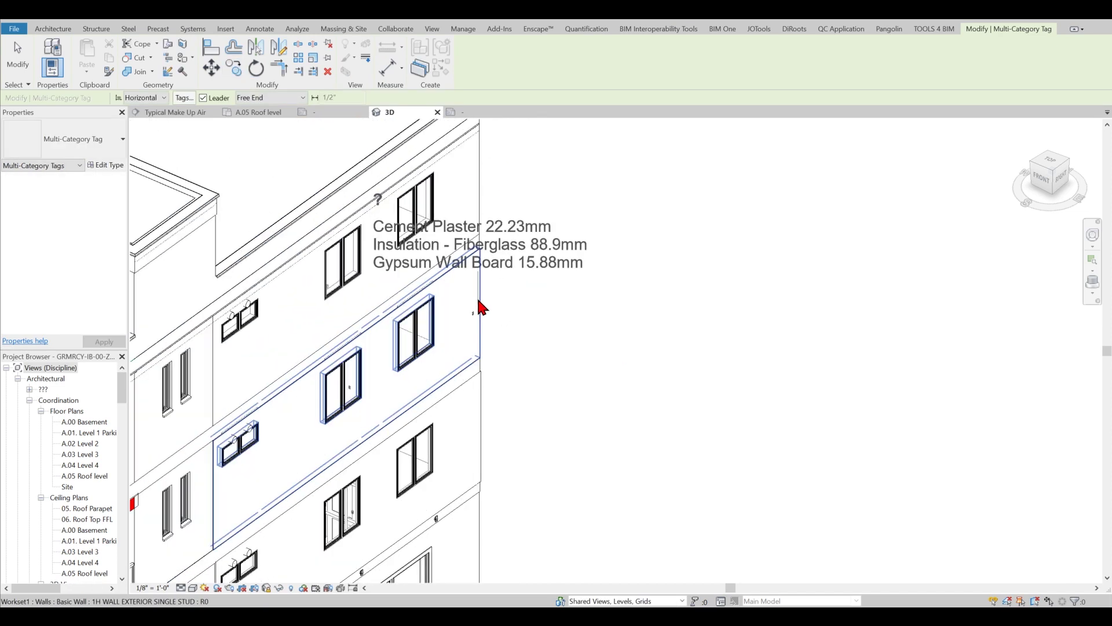
- Tag four facade walls (stucco, lower, concrete, Wood Sheathing) with vertically aligned layer tags
click(464, 313)
click(681, 242)
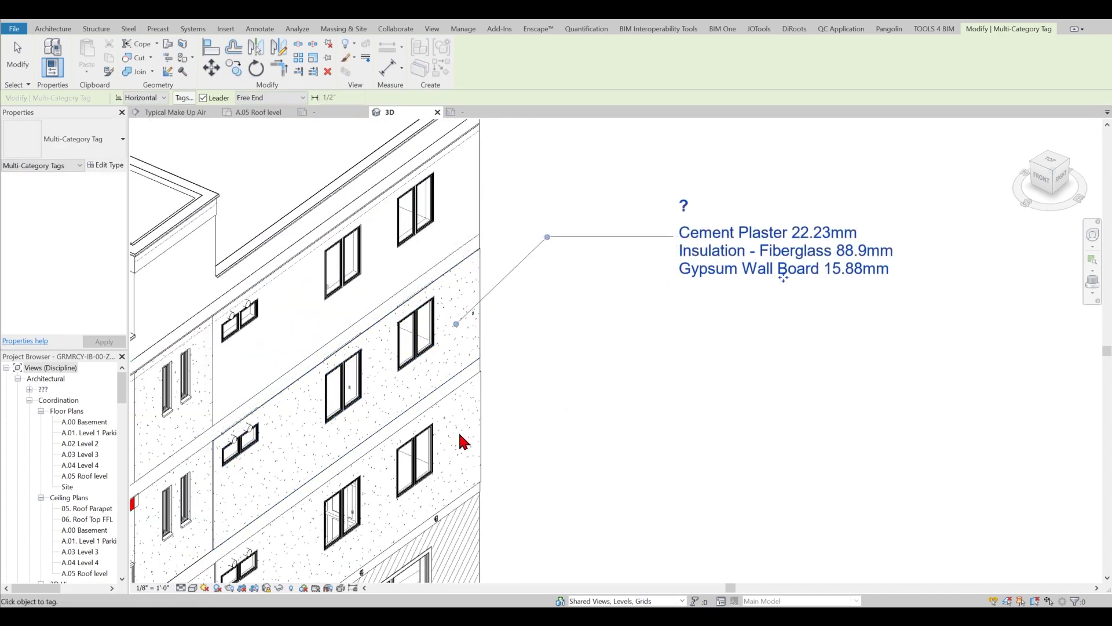
click(499, 440)
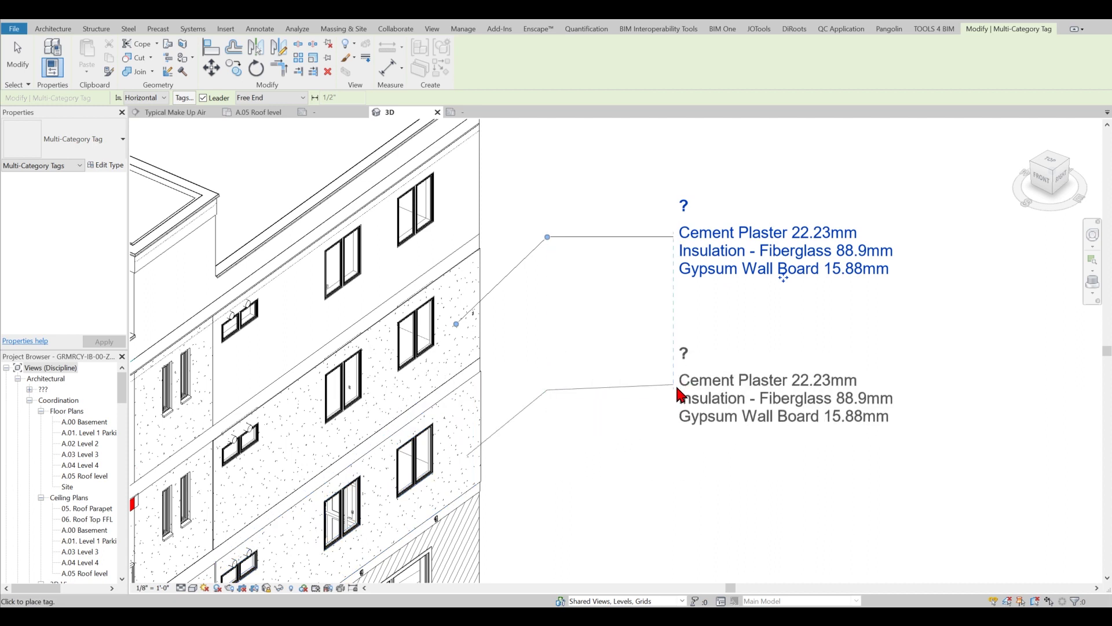
click(649, 398)
middle_drag(634, 499, 636, 328)
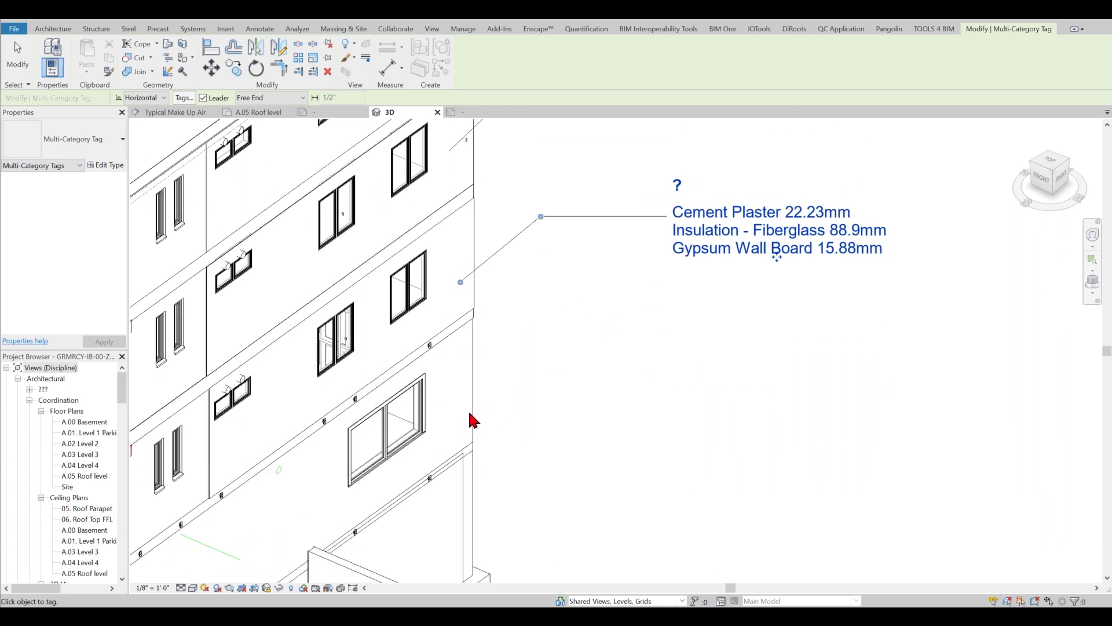
click(547, 404)
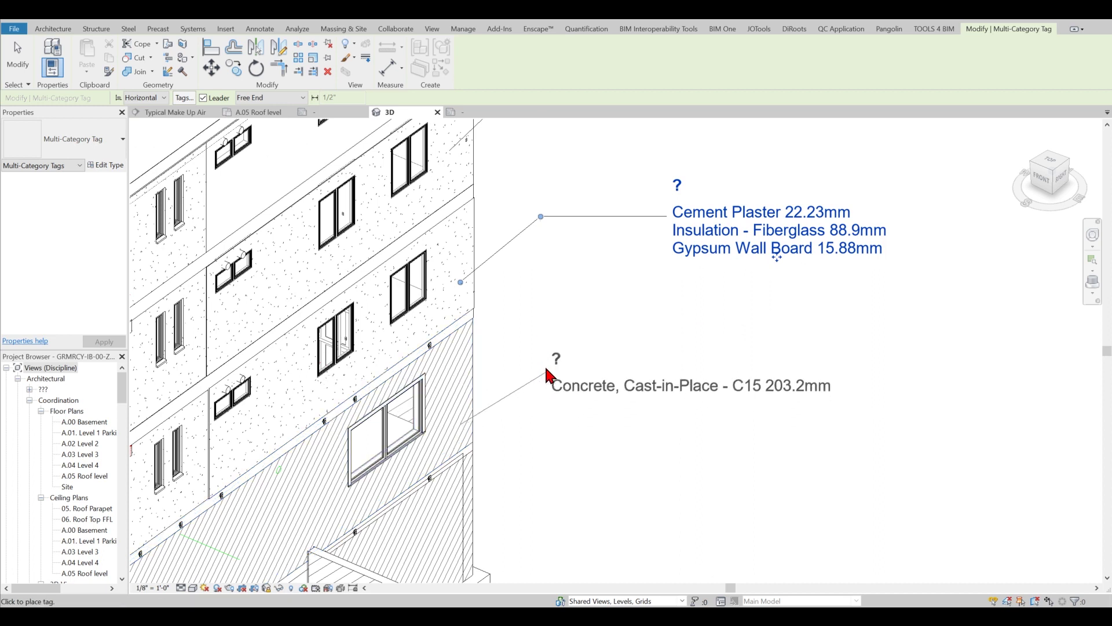
click(666, 374)
middle_drag(604, 305, 592, 510)
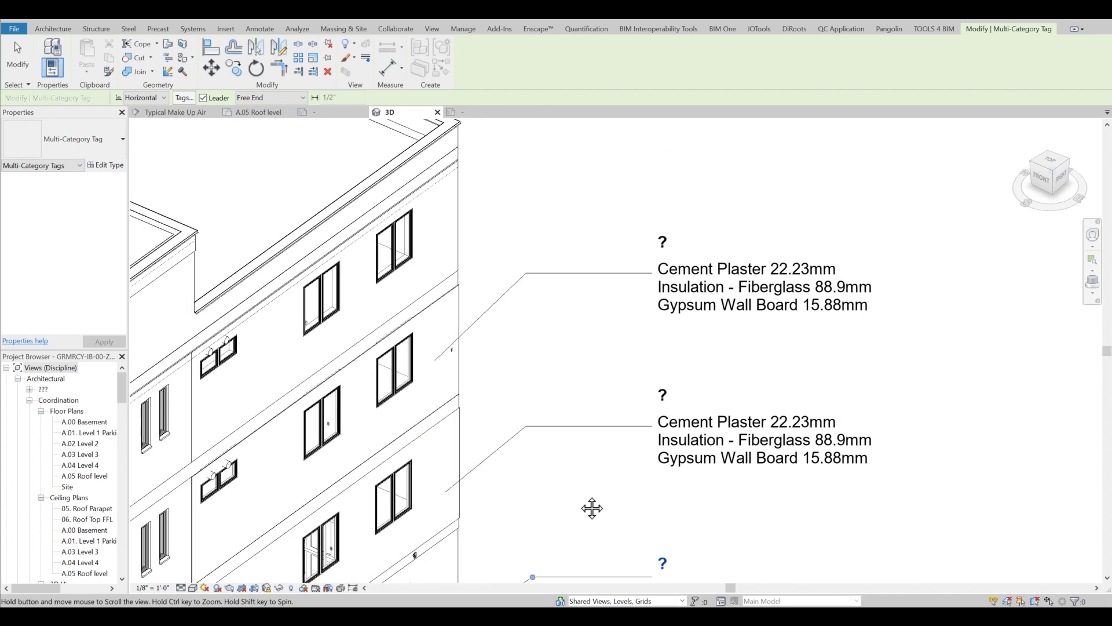
click(492, 293)
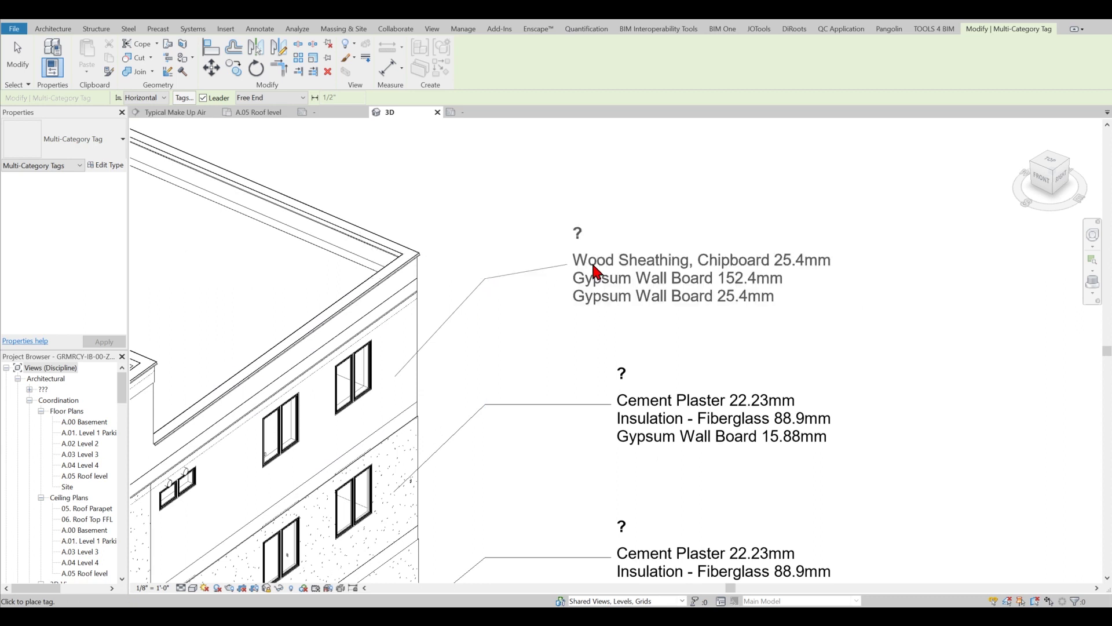
click(619, 287)
scroll(487, 295, down, 2)
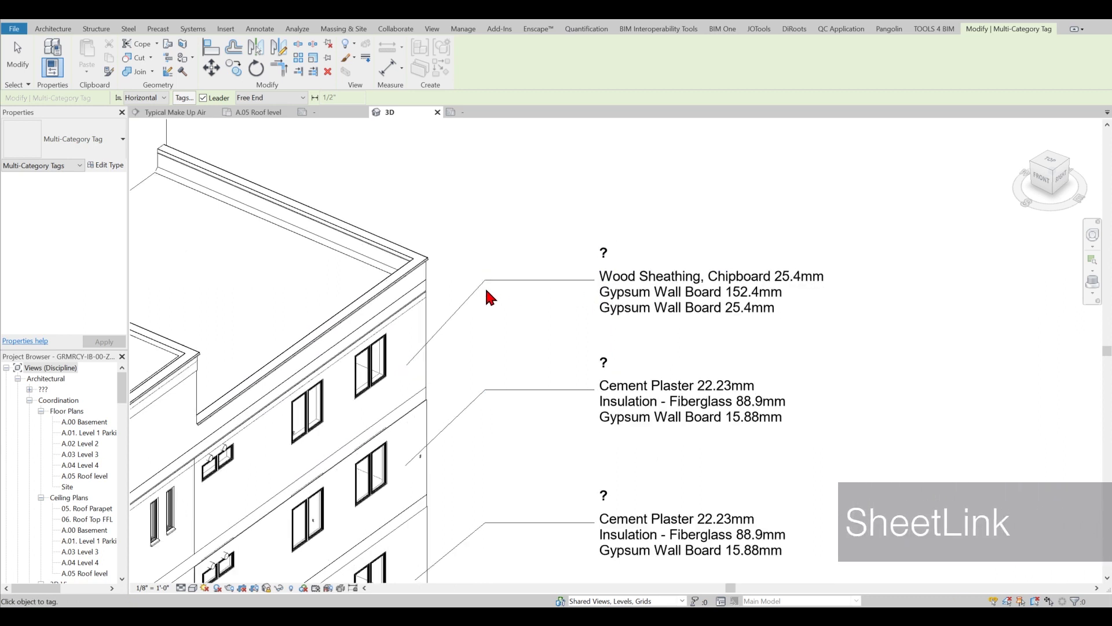
key(Escape)
scroll(515, 316, down, 2)
scroll(536, 321, down, 1)
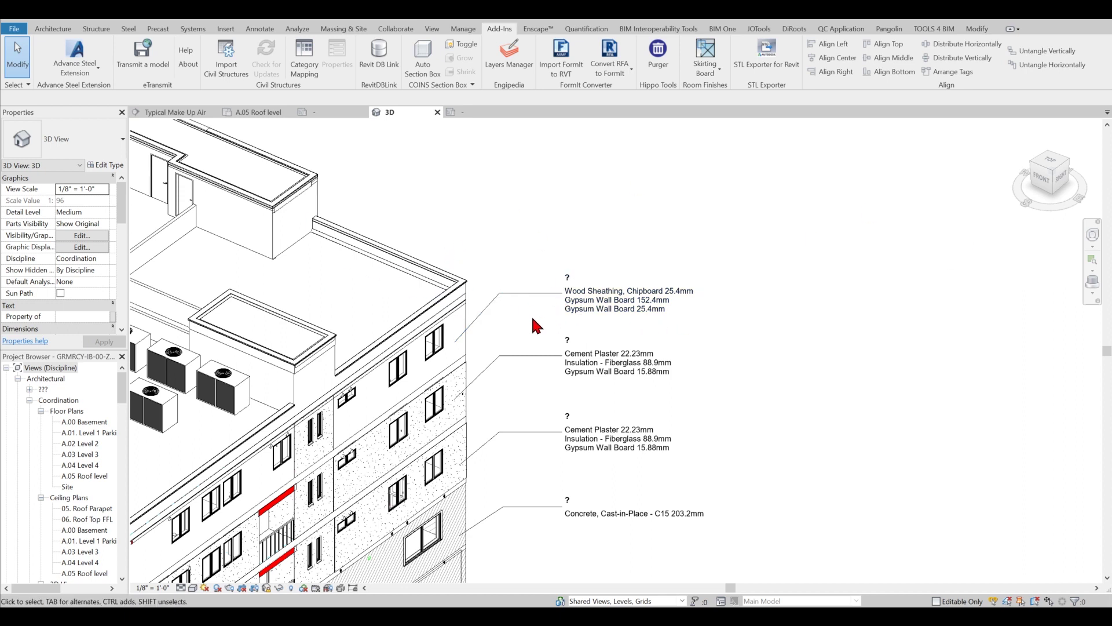
- Give the top stucco wall's type the Type Mark W04
scroll(532, 319, up, 2)
middle_drag(527, 330, 547, 295)
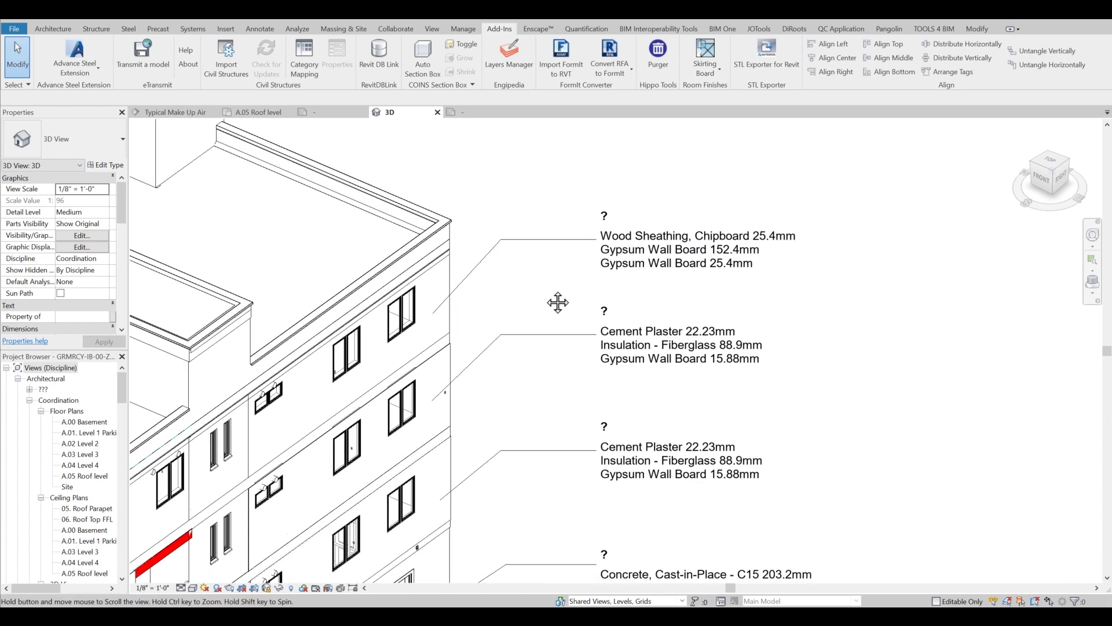
click(449, 321)
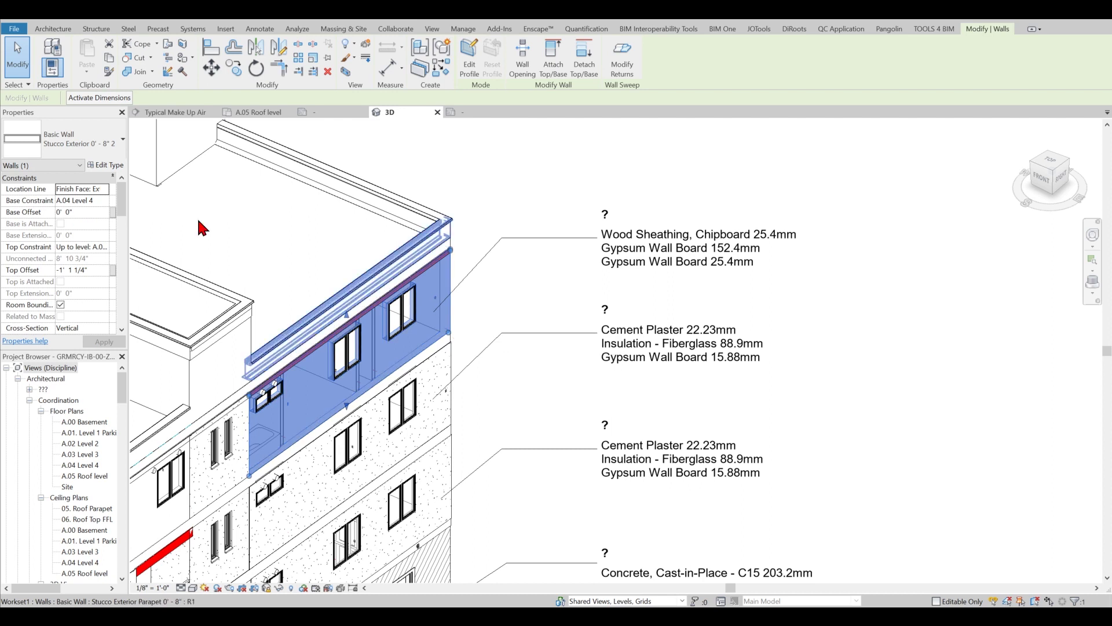
click(105, 165)
scroll(636, 349, down, 8)
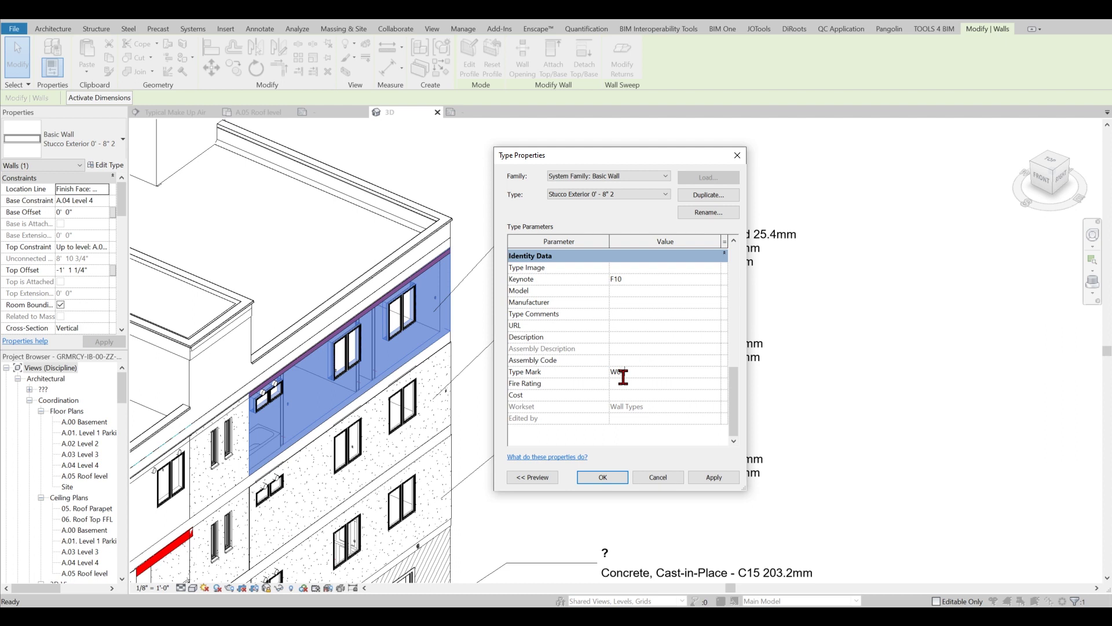
click(611, 477)
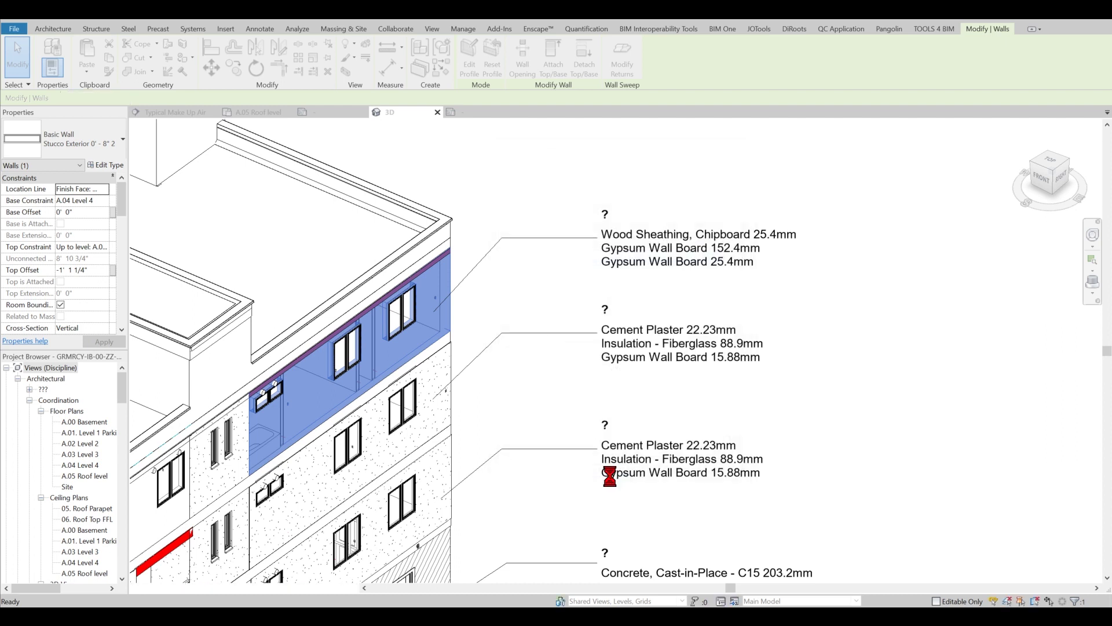
- Give the middle 1H exterior wall's type the Type Mark W03
middle_drag(524, 319, 505, 279)
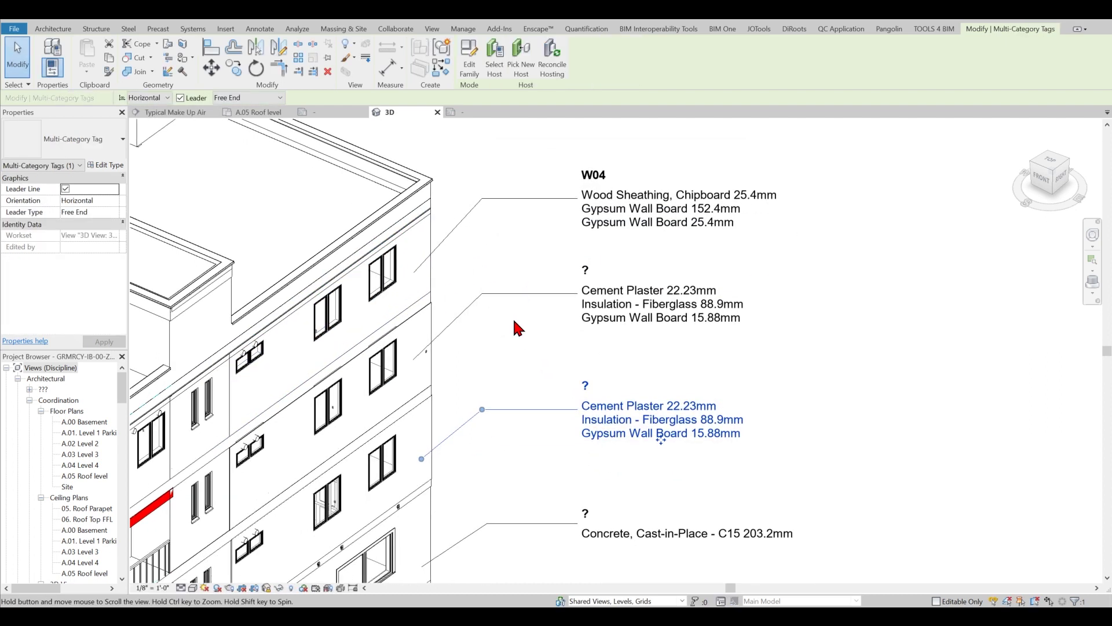
click(429, 368)
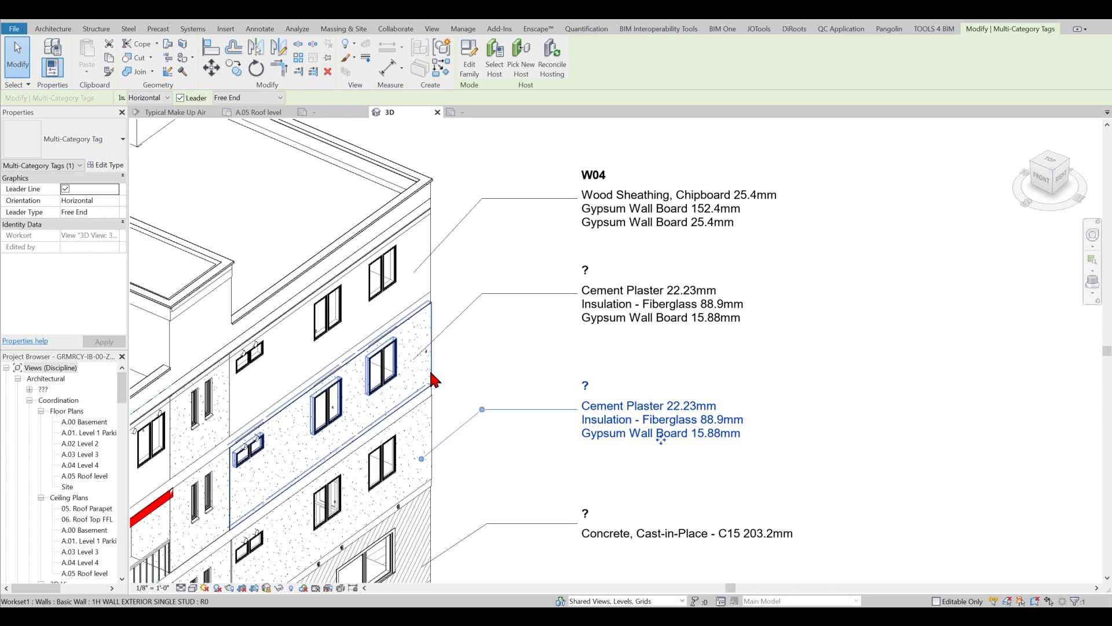
click(105, 164)
scroll(628, 325, down, 5)
scroll(634, 402, down, 5)
scroll(636, 409, down, 1)
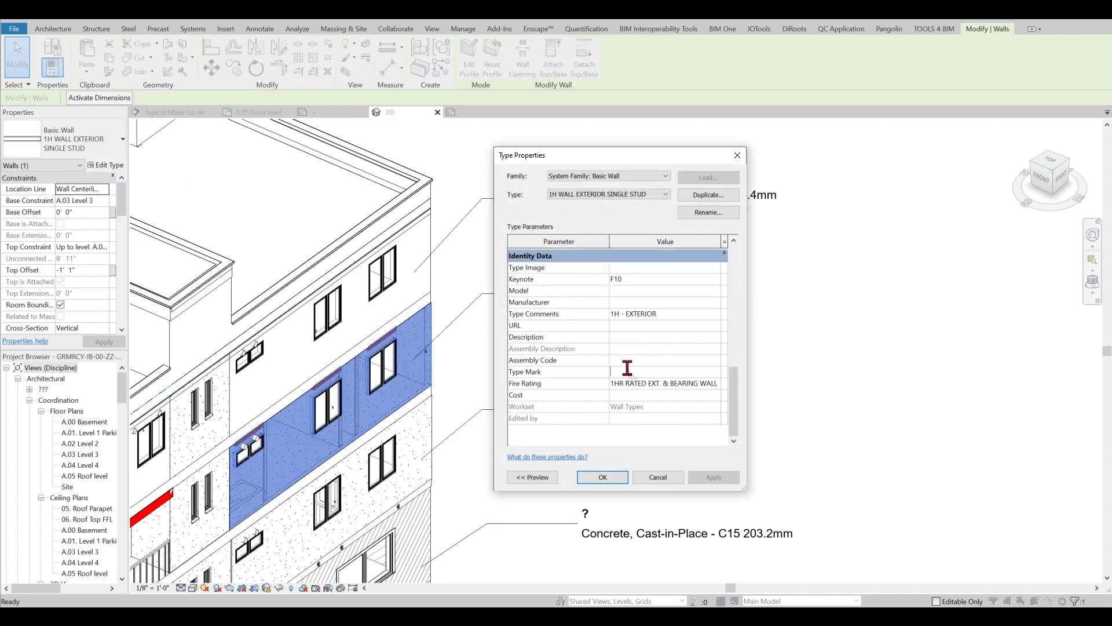
click(628, 371)
text(W03)
click(603, 477)
- Give the concrete wall's type the Type Mark W02
middle_drag(586, 459, 586, 361)
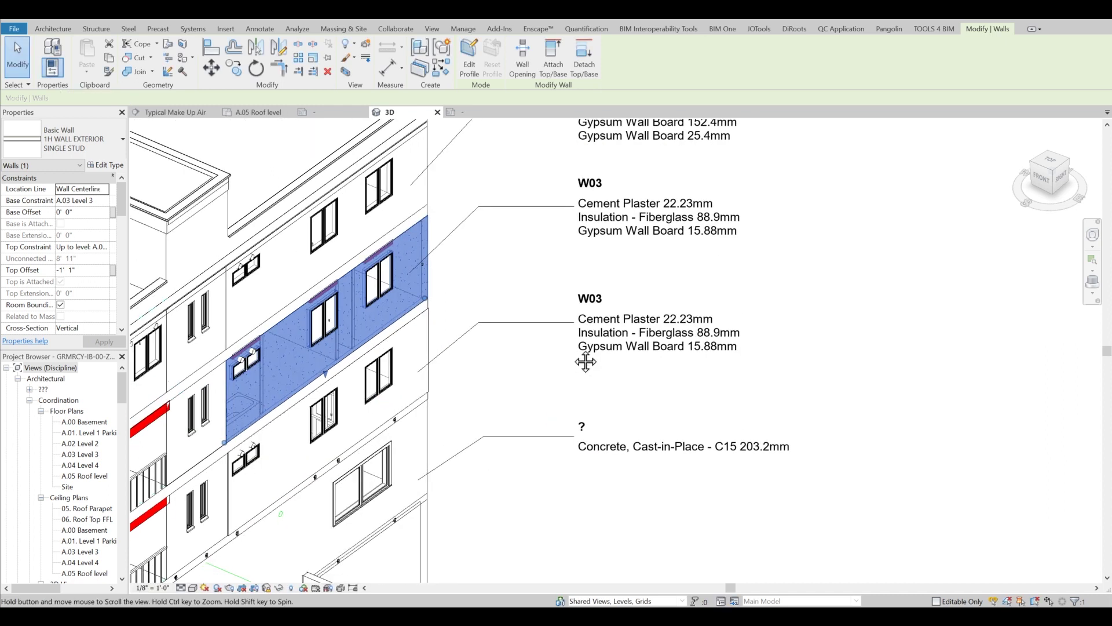
click(431, 436)
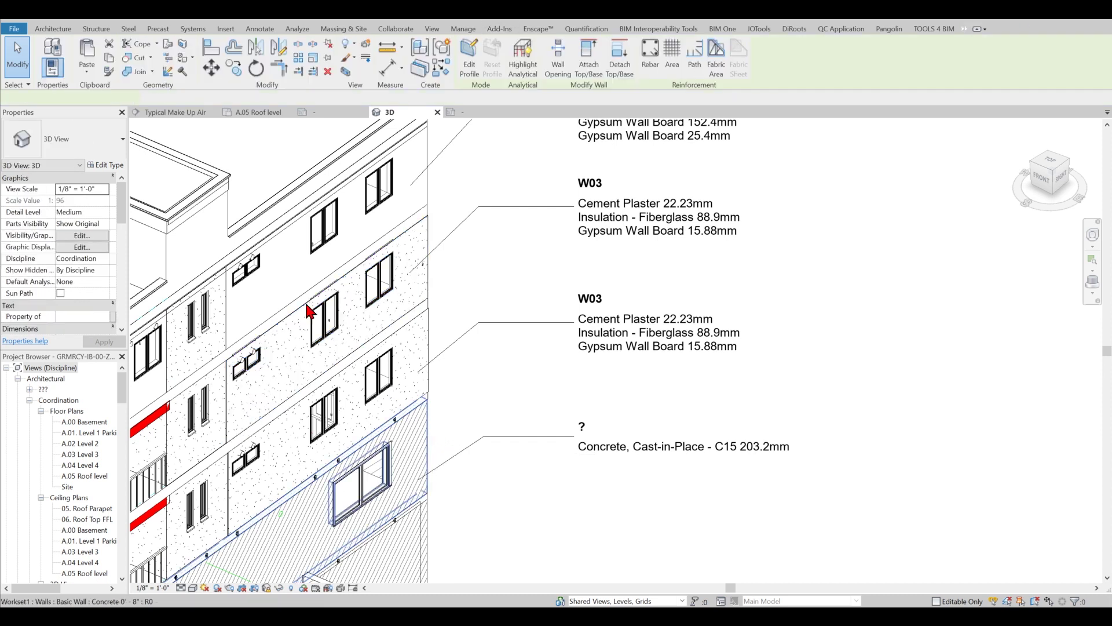
click(106, 164)
scroll(628, 368, down, 3)
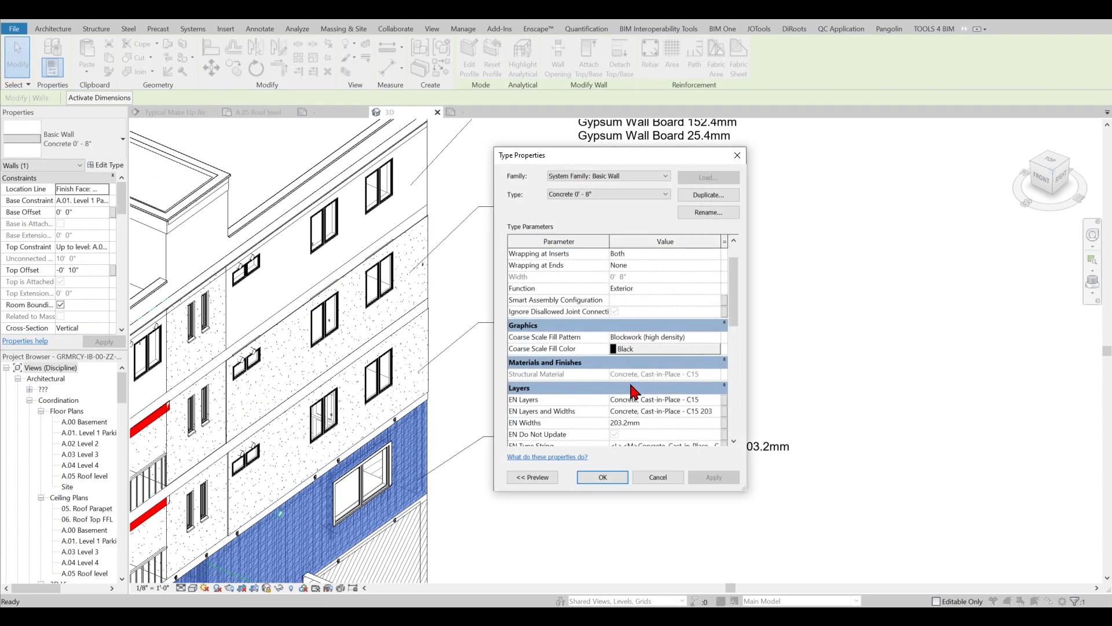
scroll(640, 376, down, 4)
scroll(645, 366, down, 2)
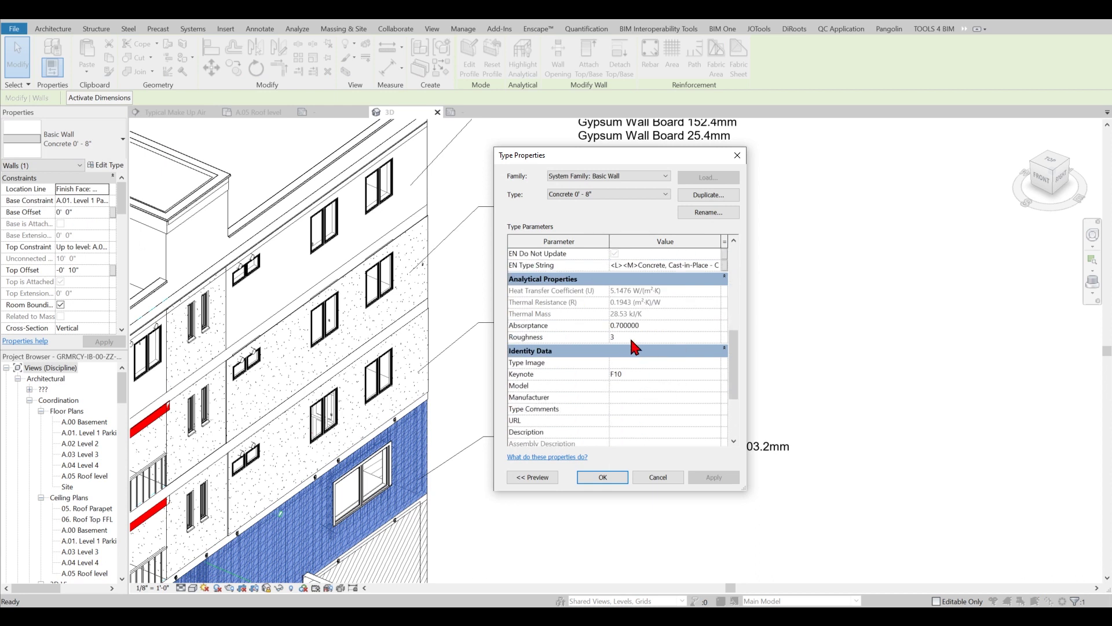
scroll(632, 347, down, 3)
click(632, 369)
text(W02)
key(Return)
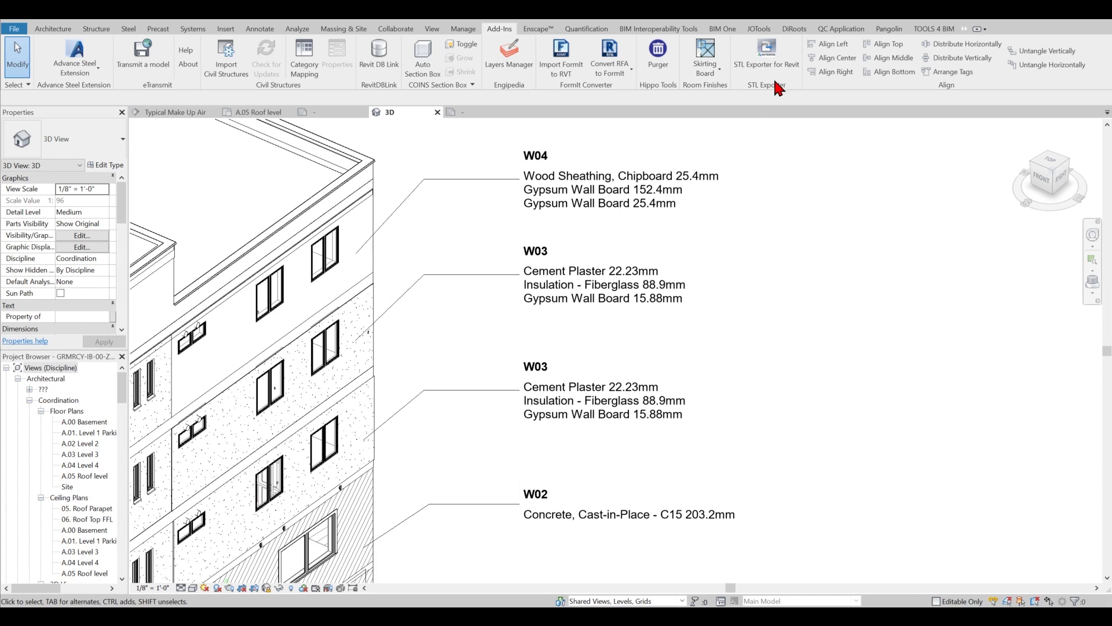
click(795, 28)
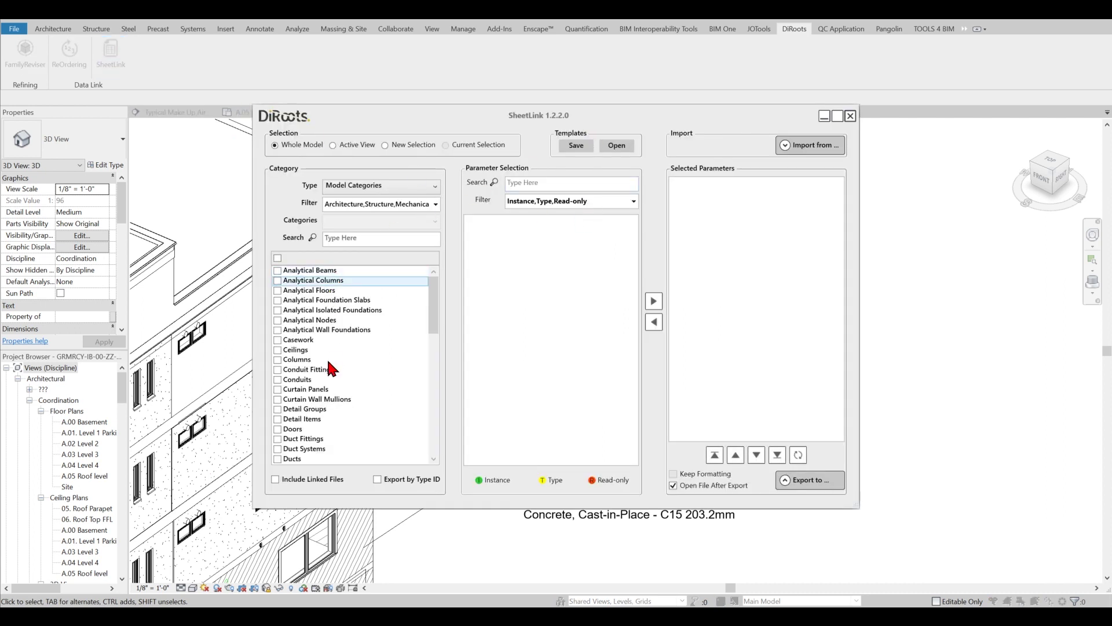
- Check the Walls category and add Type Mark as the only export parameter
scroll(435, 332, down, 4)
scroll(405, 458, down, 5)
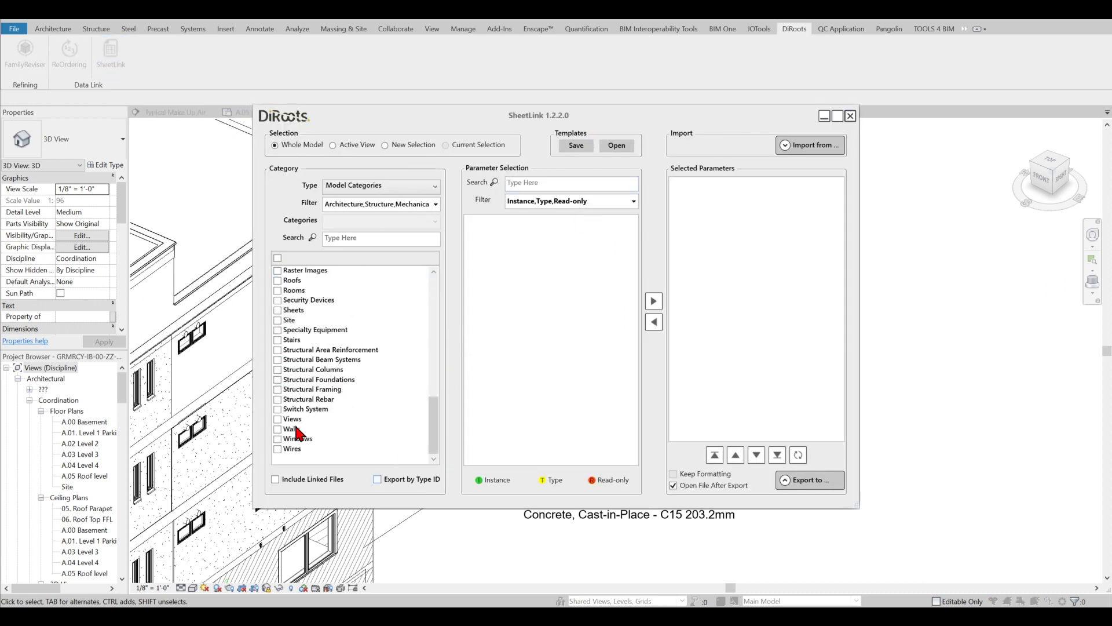
click(278, 429)
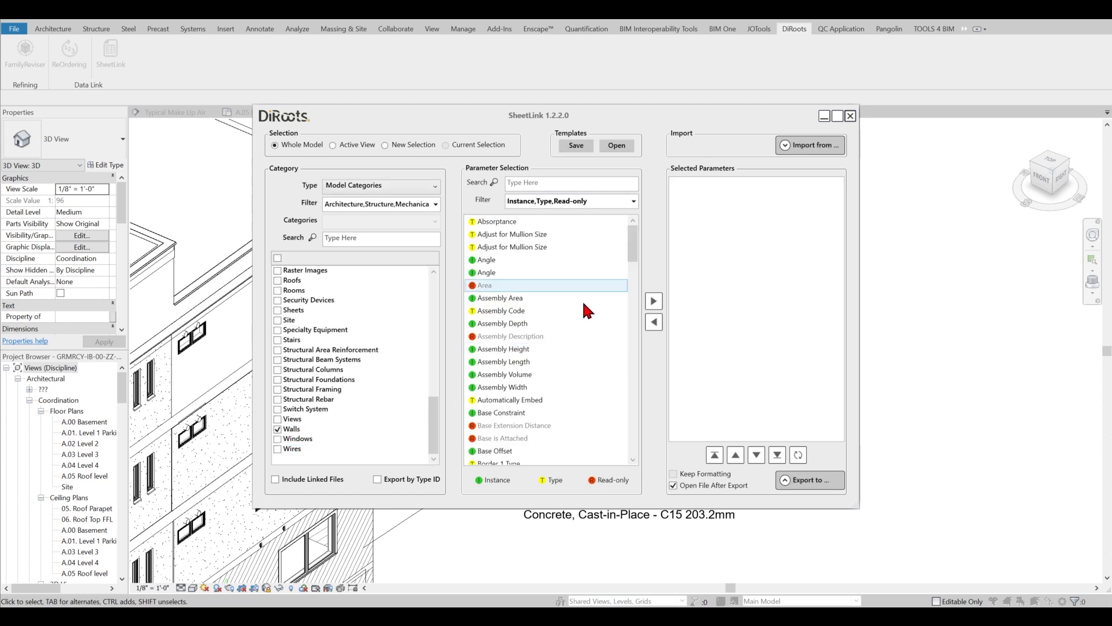
scroll(629, 463, down, 5)
scroll(628, 468, down, 10)
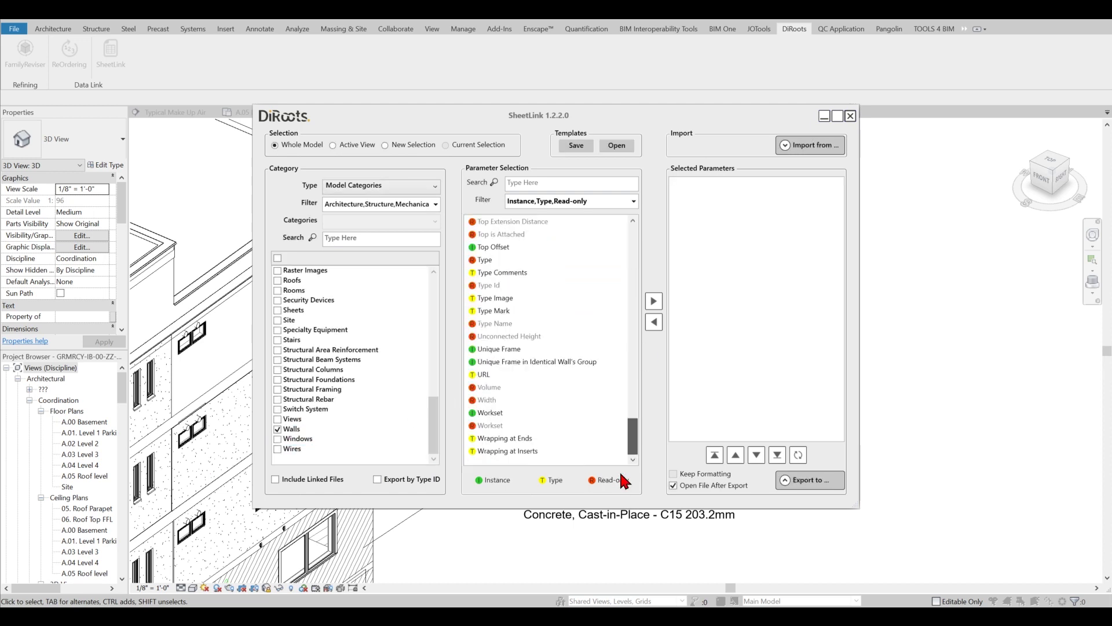
scroll(504, 362, up, 1)
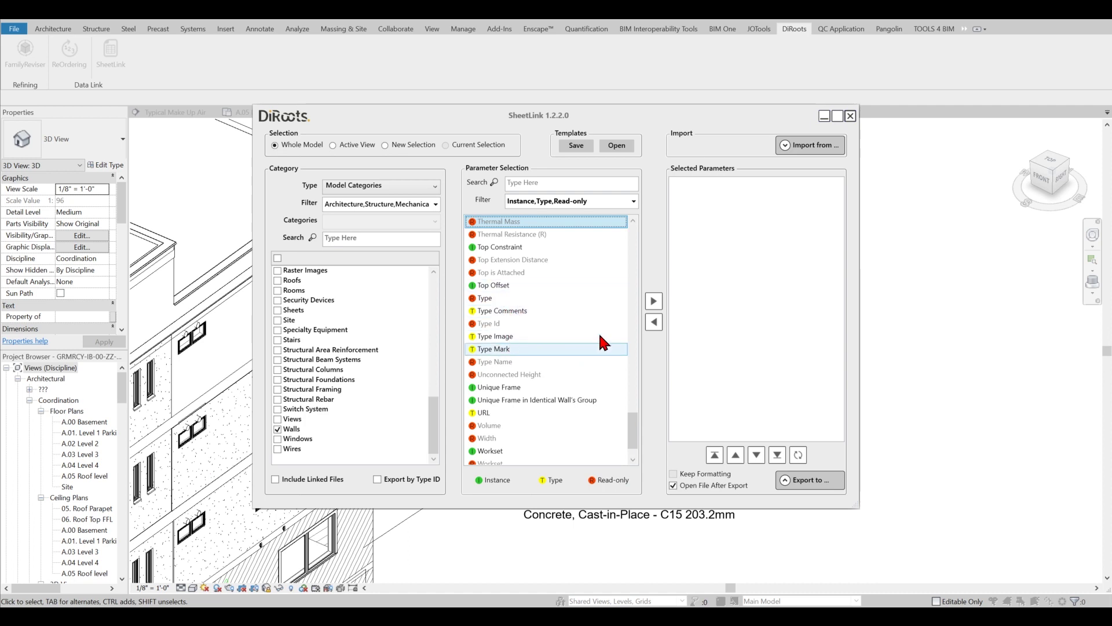
click(601, 349)
click(653, 300)
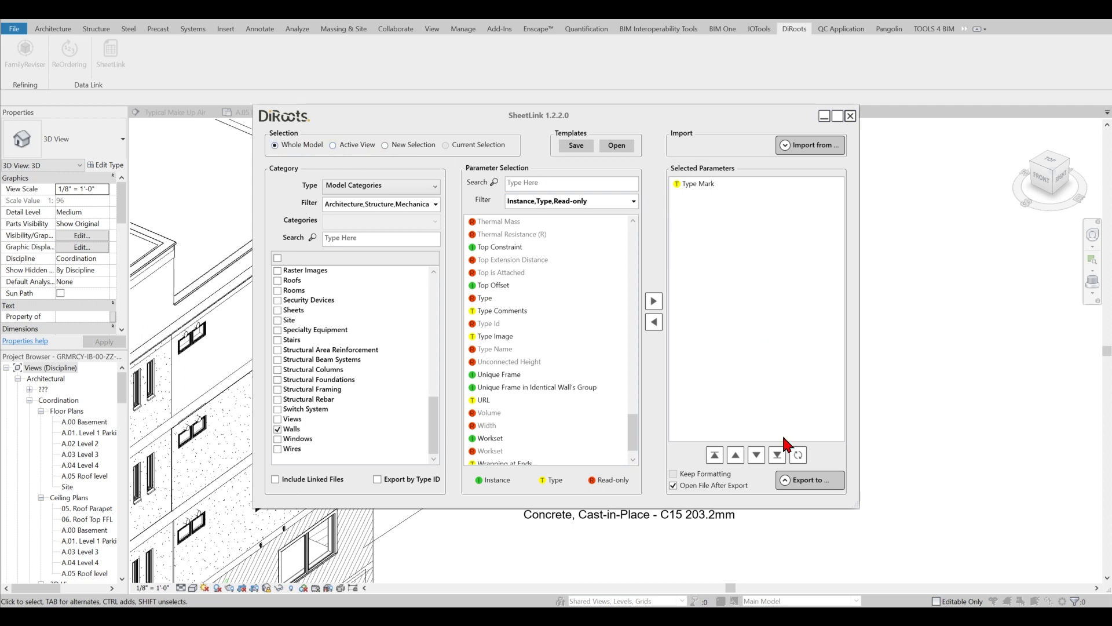
click(832, 485)
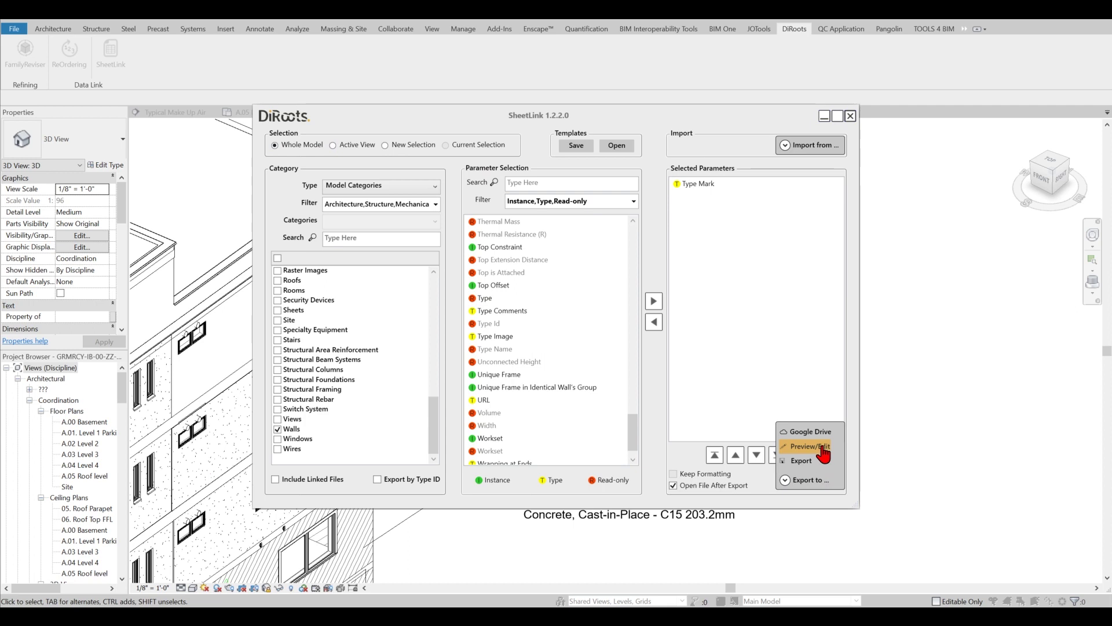
- In the Walls preview sheet, fill EW03 down Type Mark column C, fix C15, and publish
scroll(805, 455, up, 2)
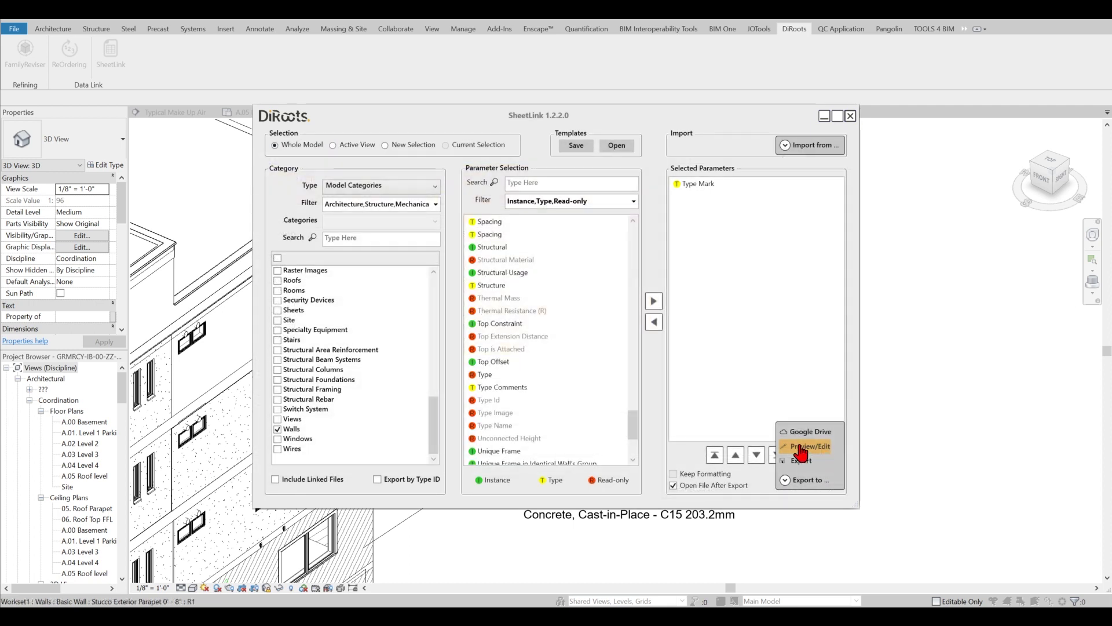
click(802, 447)
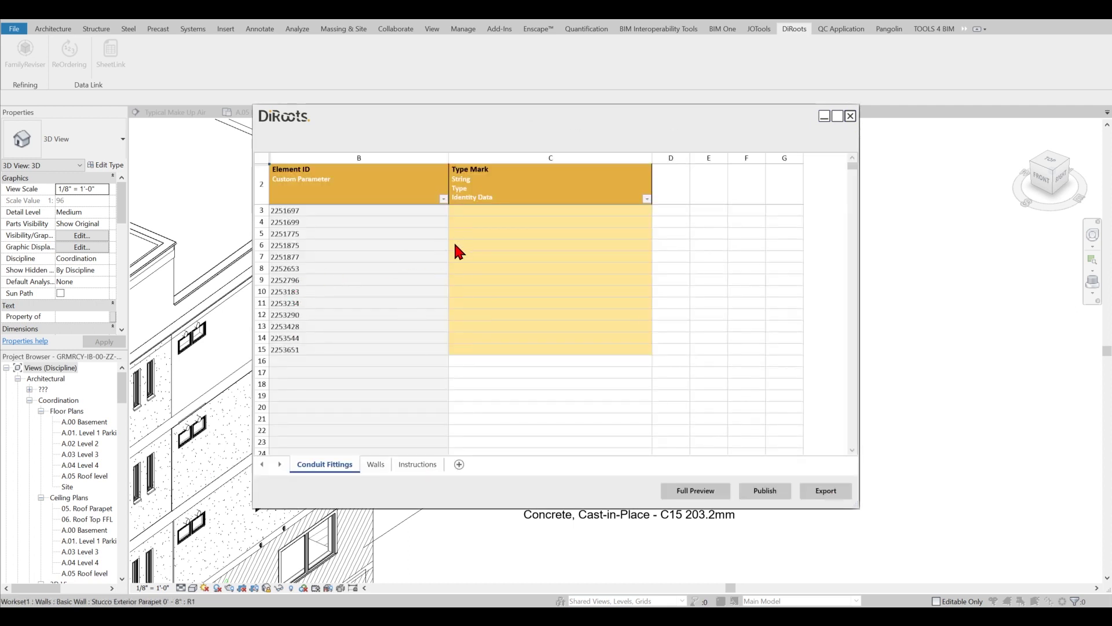
click(381, 461)
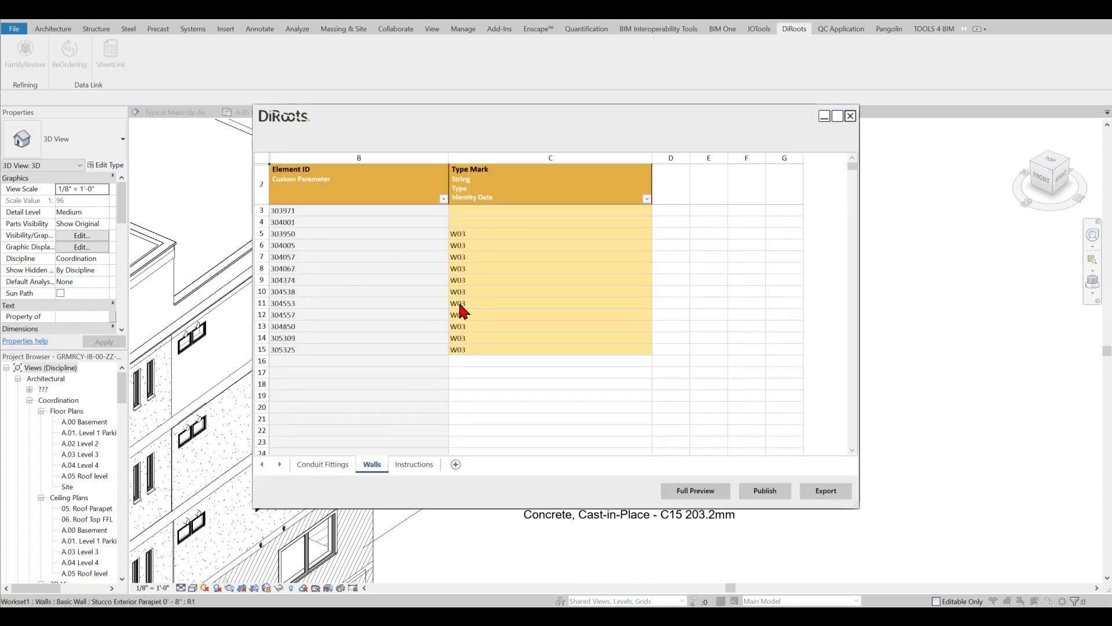
click(467, 233)
text(E)
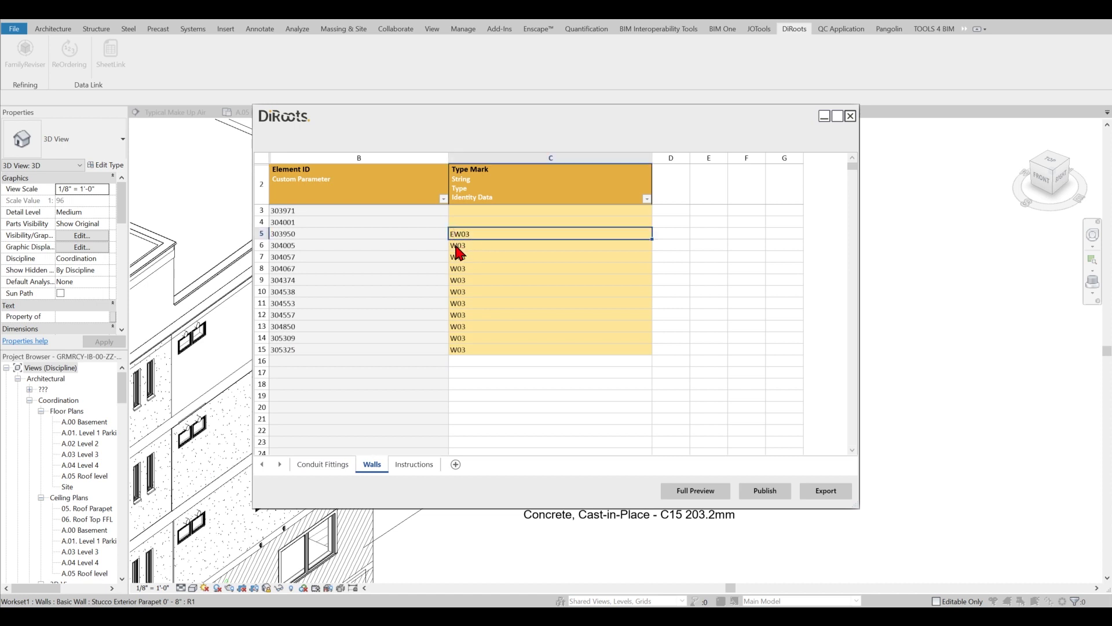
click(462, 242)
click(636, 238)
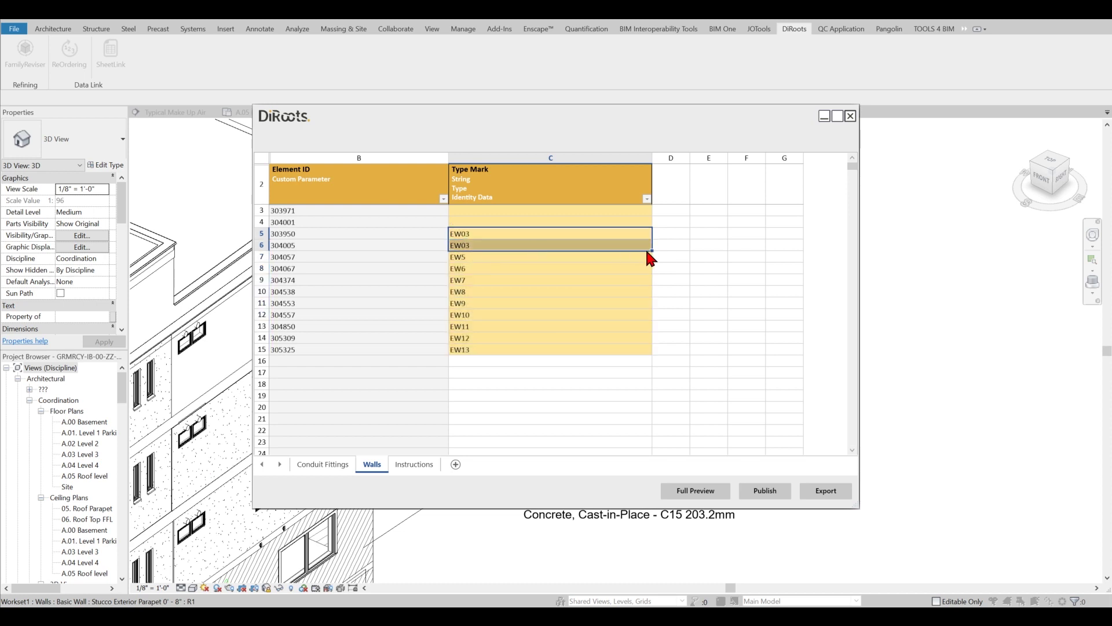
drag(652, 255, 651, 341)
click(476, 349)
text(EW03)
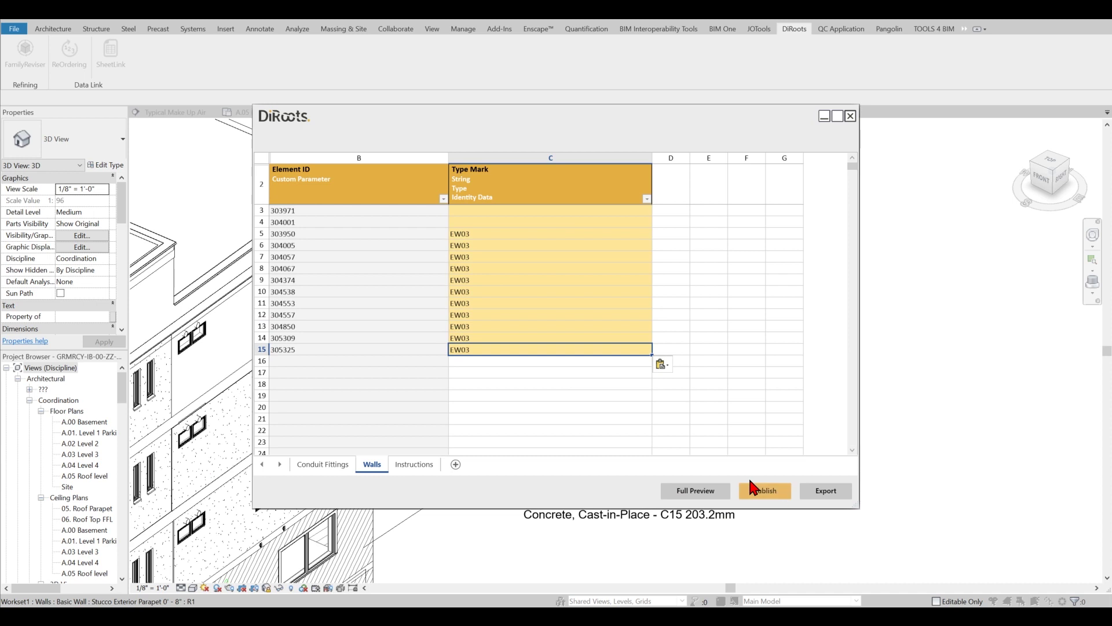
click(772, 498)
- Dismiss the success message and close the preview and SheetLink windows
click(586, 335)
click(853, 118)
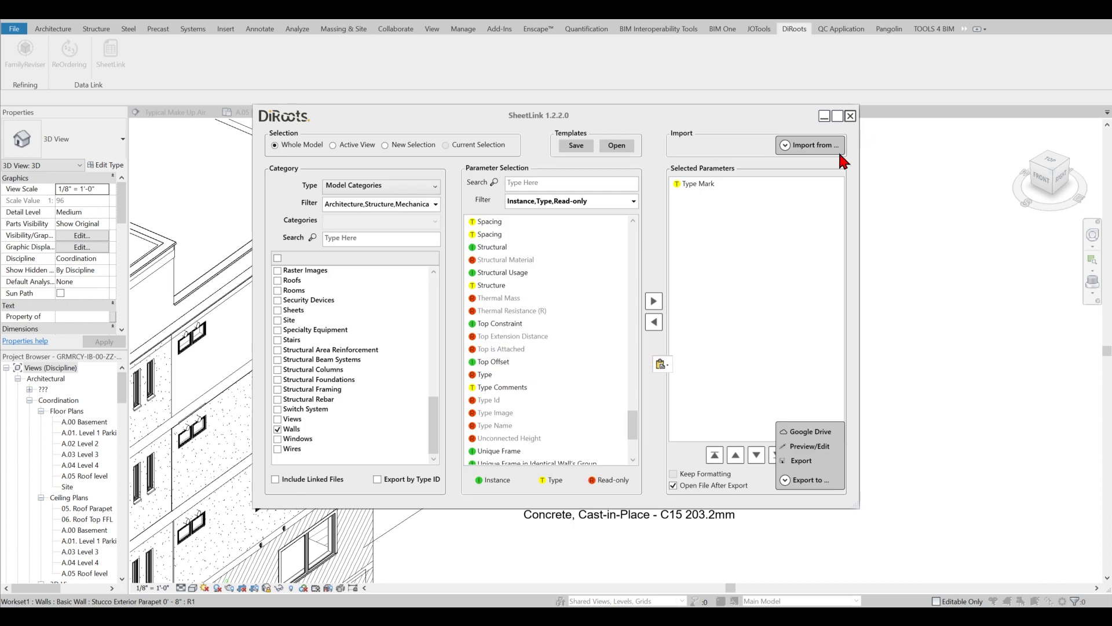
click(850, 116)
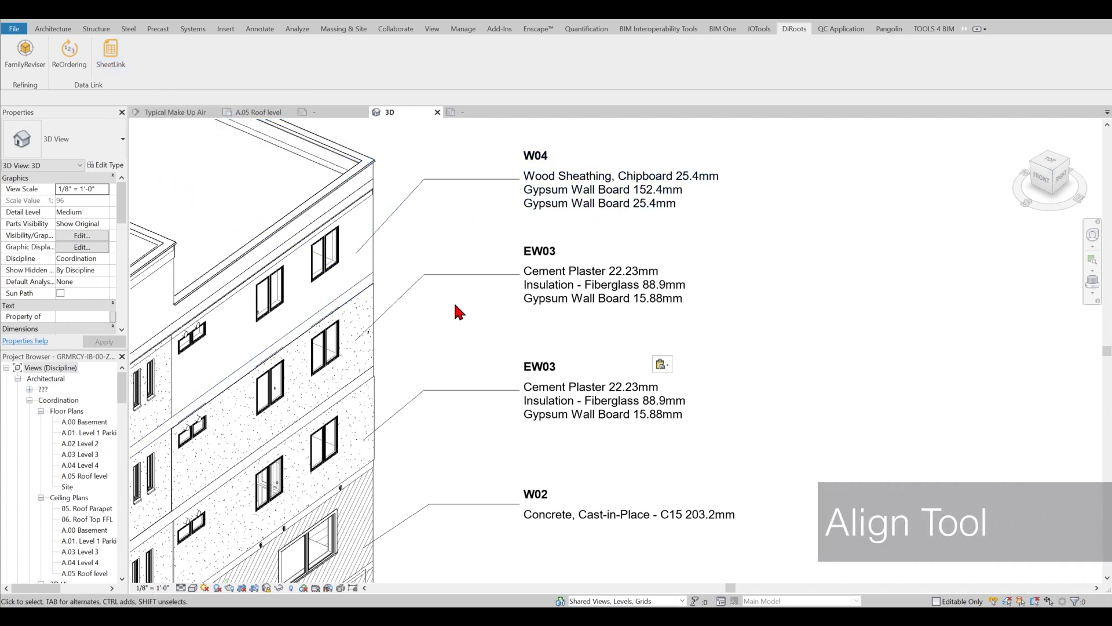
- Open the A.05 Roof level floor plan from the Project Browser
scroll(458, 306, down, 1)
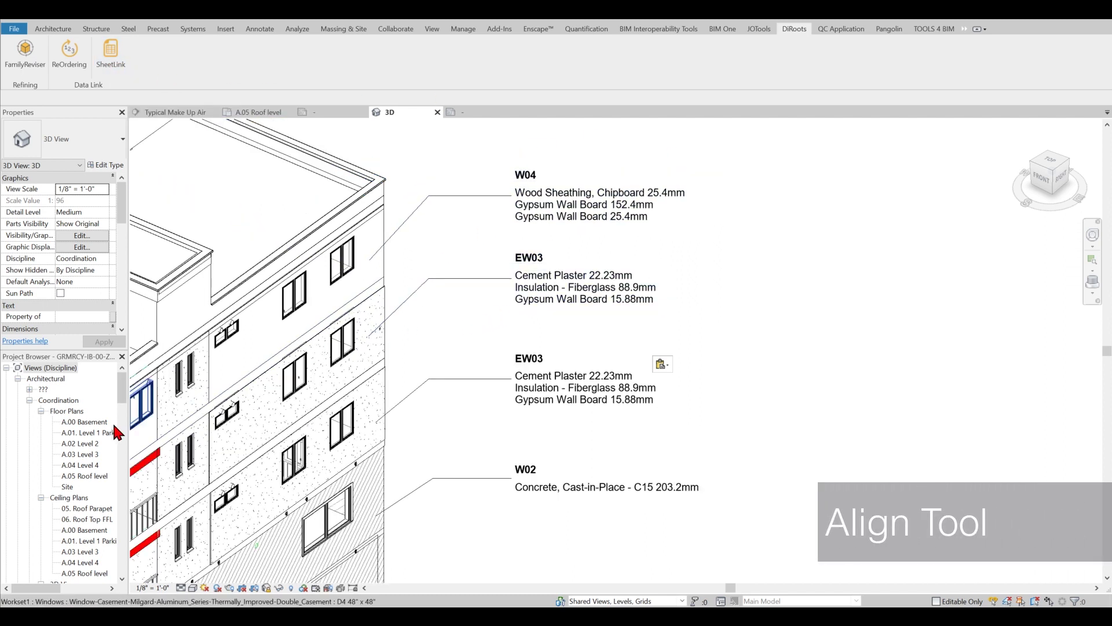
scroll(87, 417, down, 1)
double_click(88, 466)
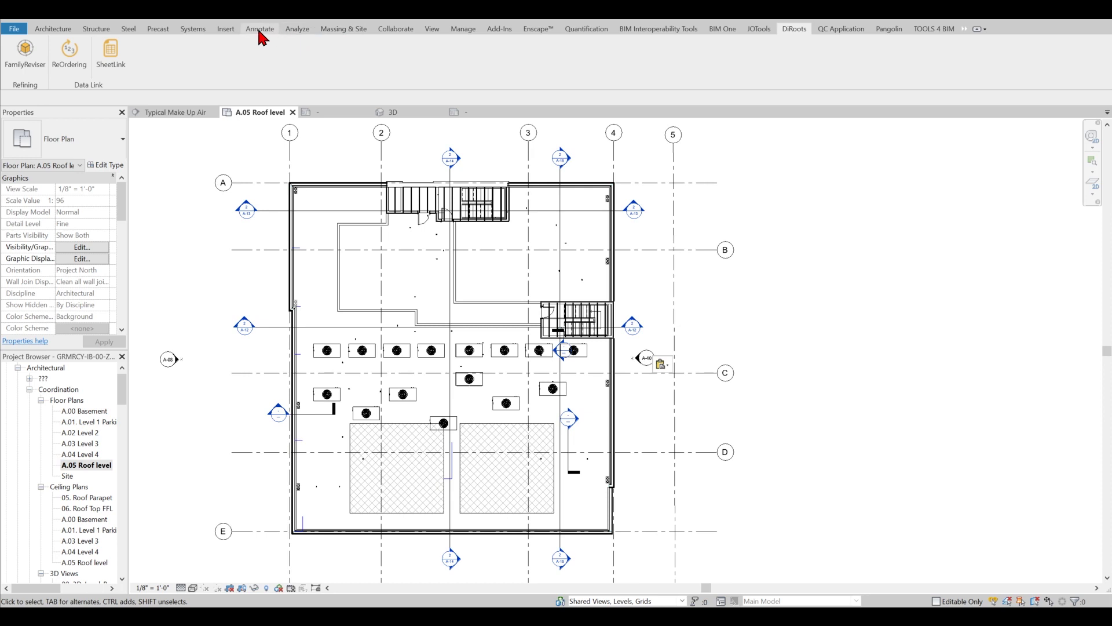
- Detach the Add-Ins alignment panel so it floats over the roof plan
click(498, 30)
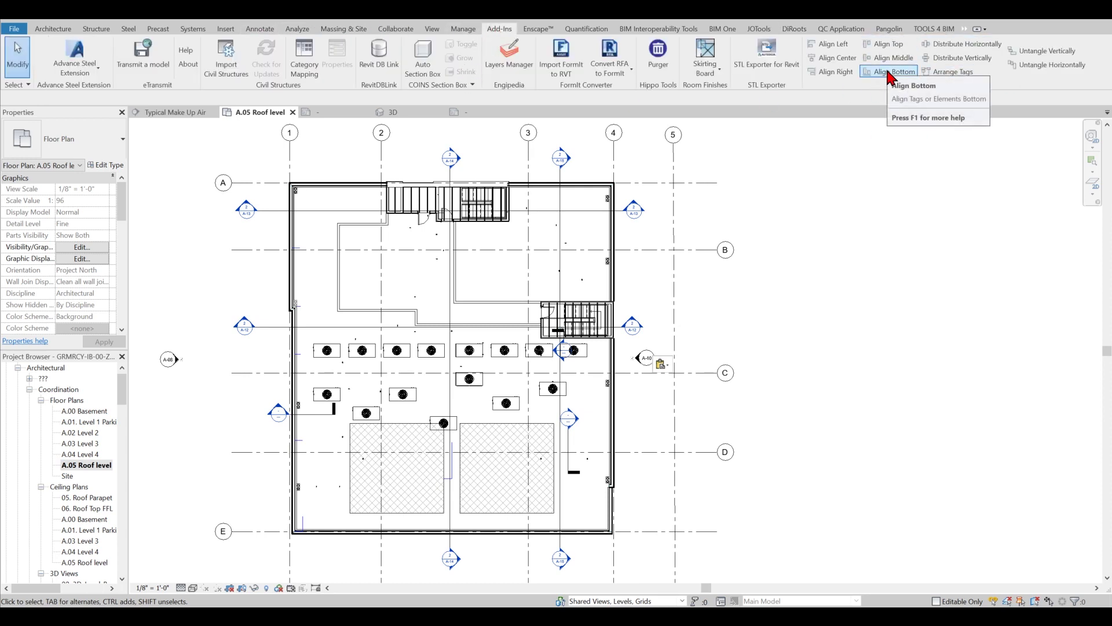
drag(935, 91, 896, 187)
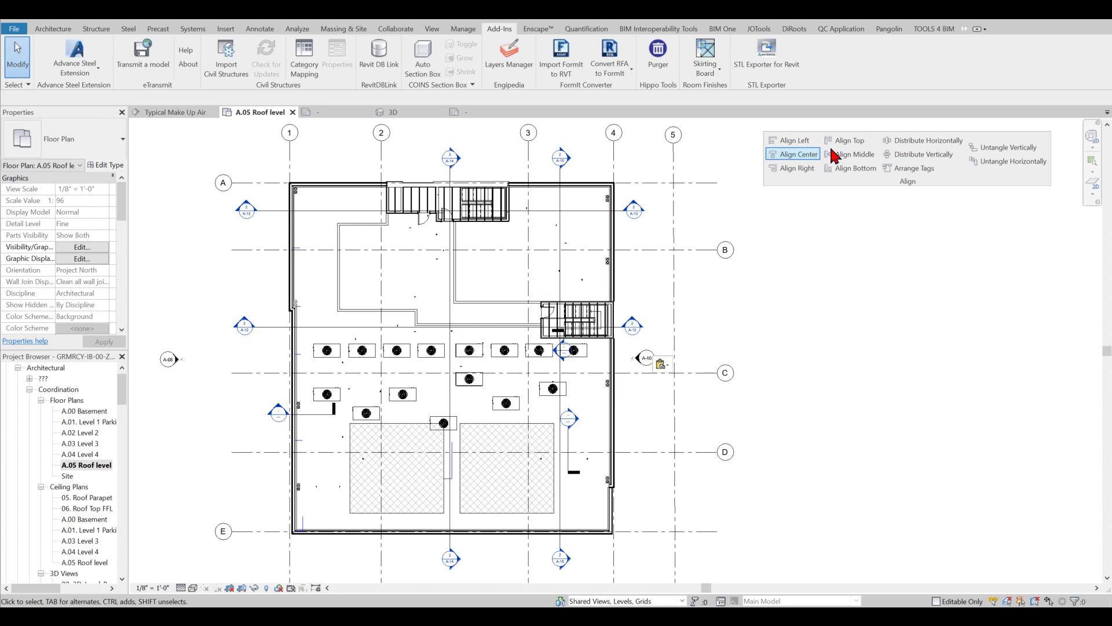
click(327, 394)
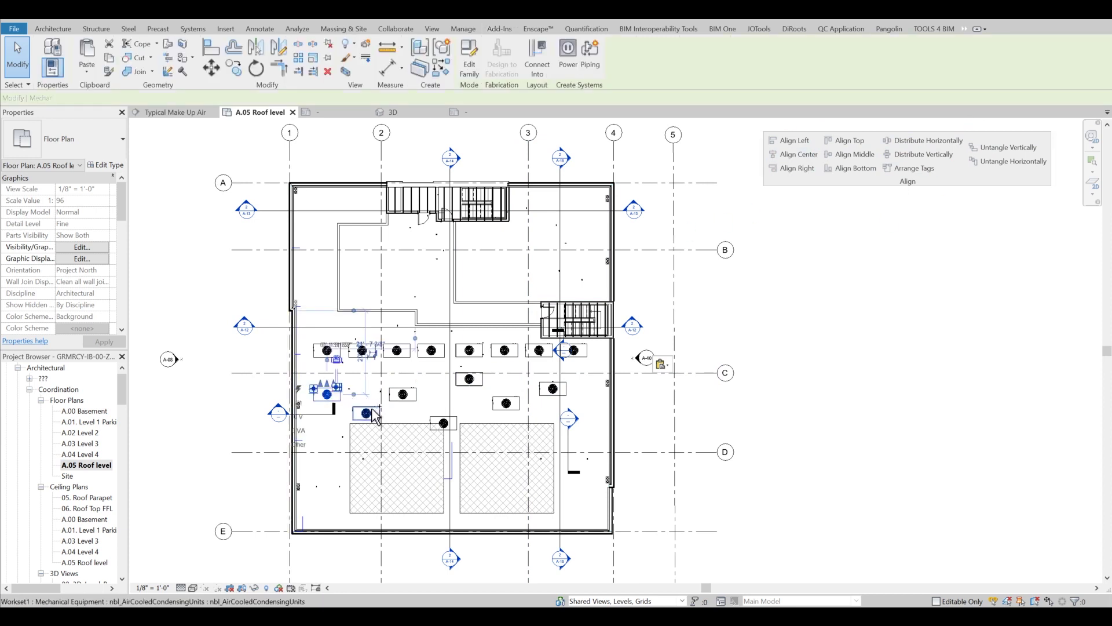
ctrl+click(367, 413)
ctrl+click(403, 394)
ctrl+click(443, 423)
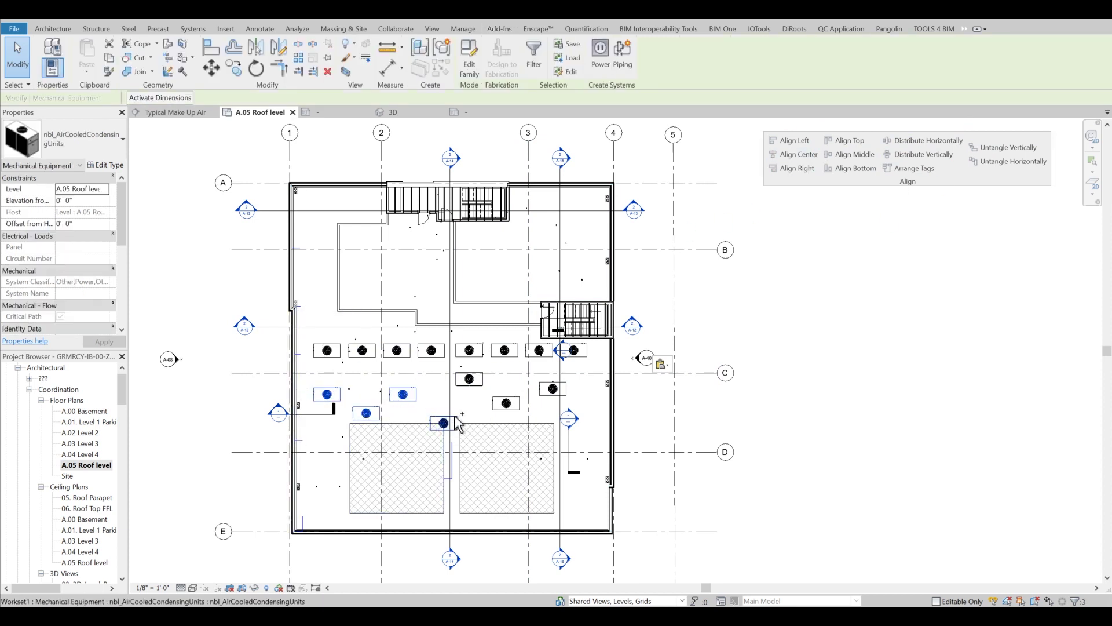
ctrl+click(443, 423)
ctrl+click(469, 379)
ctrl+click(505, 402)
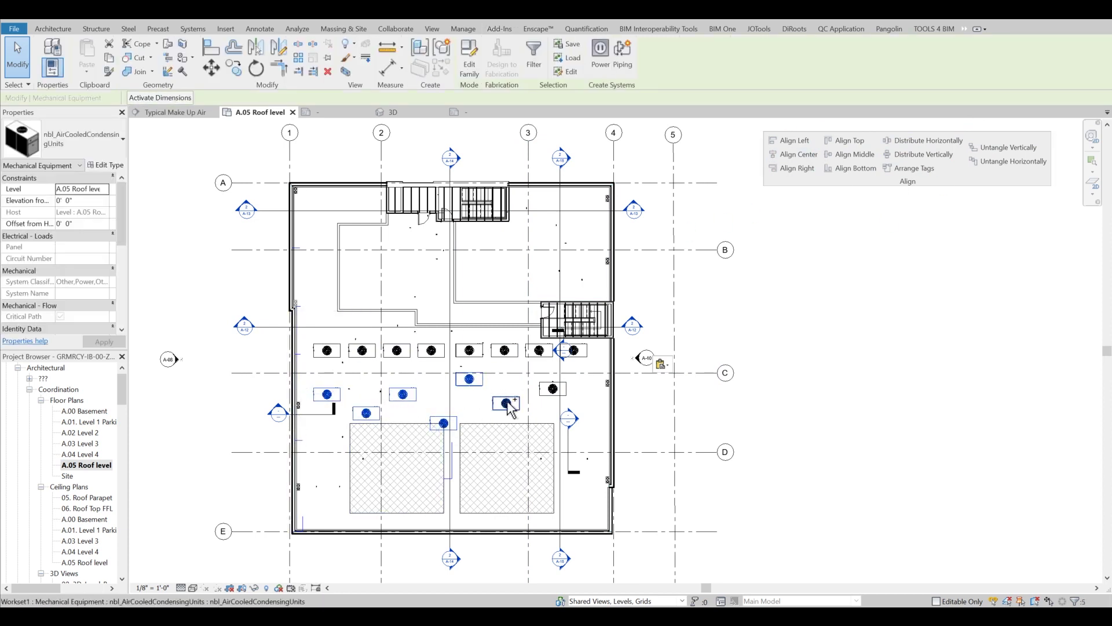
ctrl+click(563, 388)
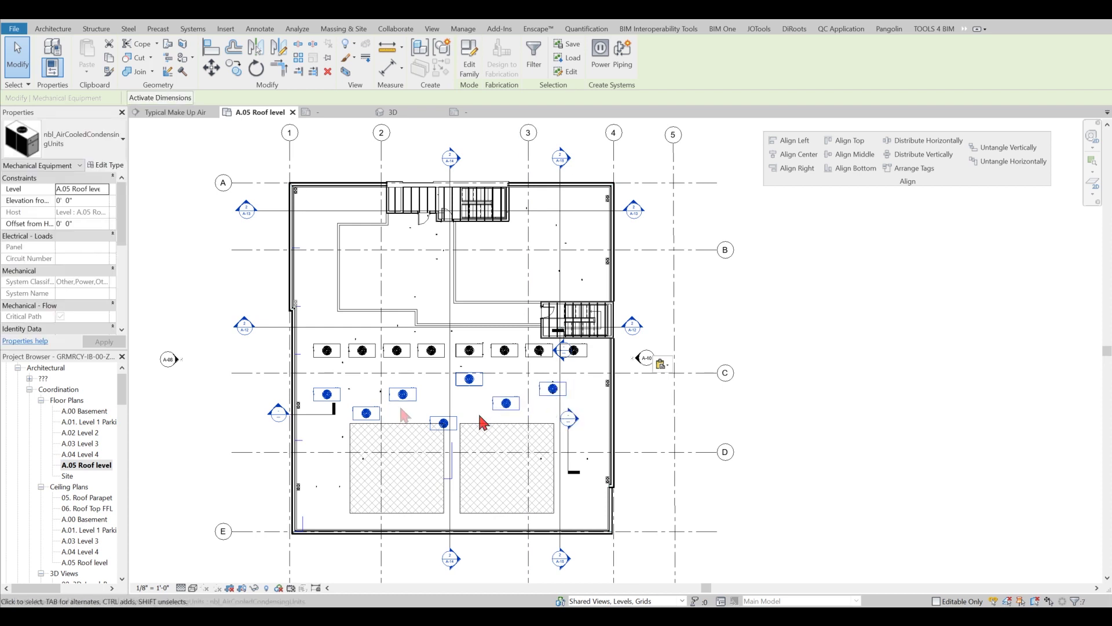
click(850, 142)
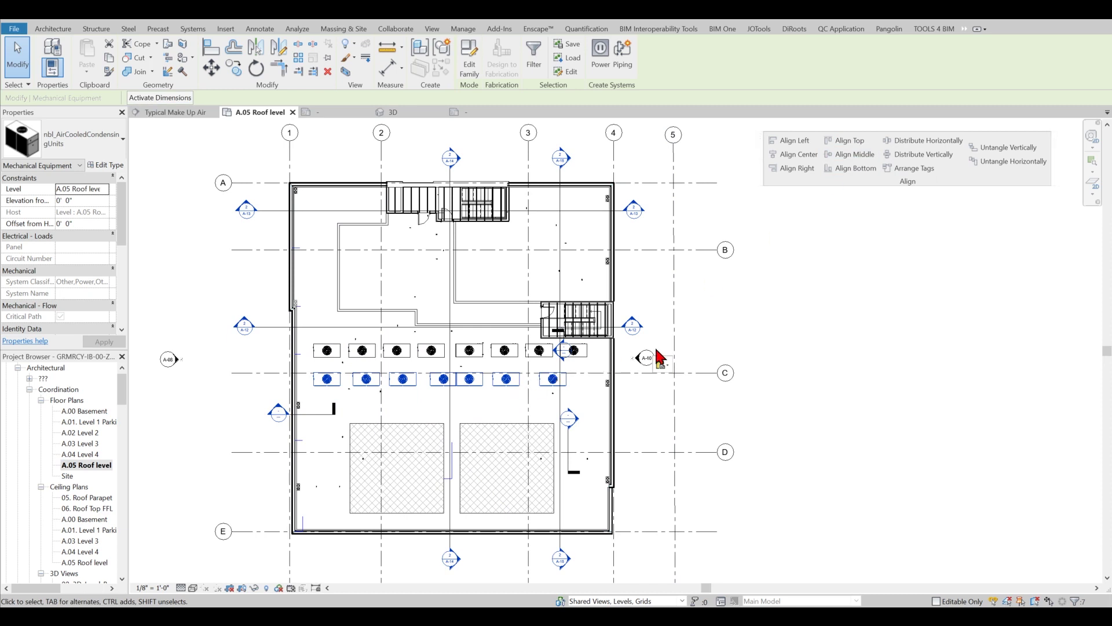
key(ctrl+z)
right_click(862, 300)
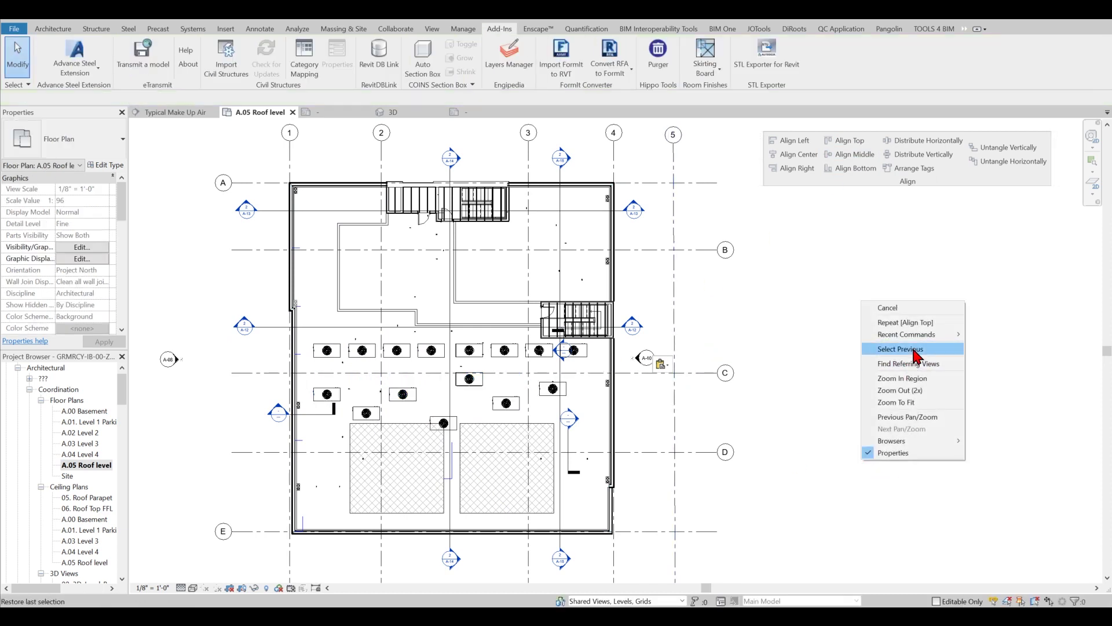
click(914, 350)
click(853, 154)
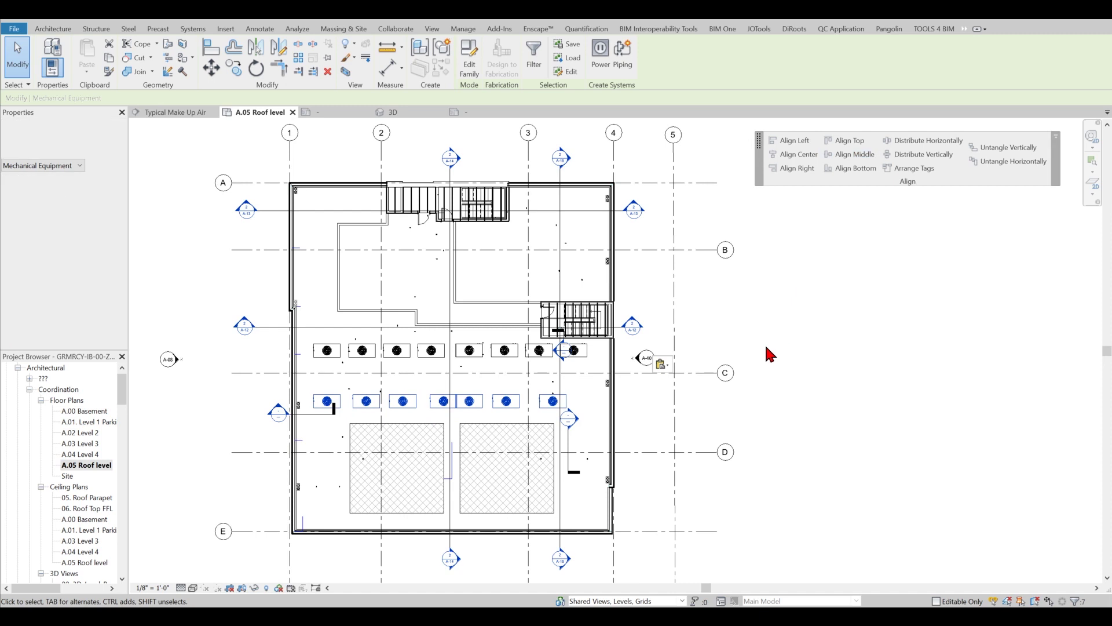
key(ctrl+z)
right_click(811, 331)
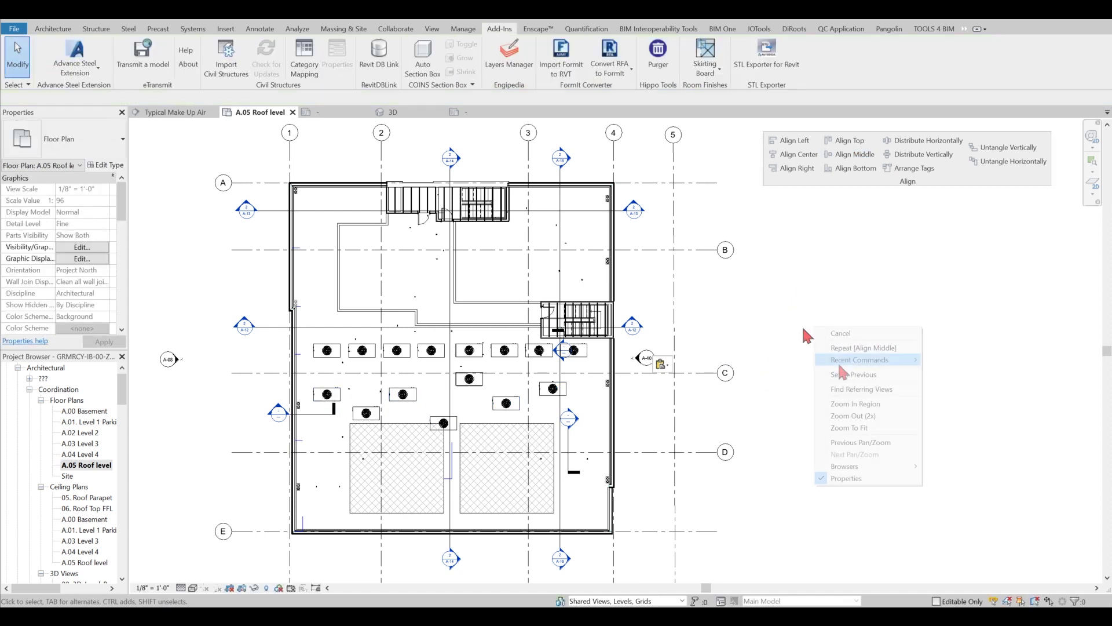
click(848, 374)
click(798, 154)
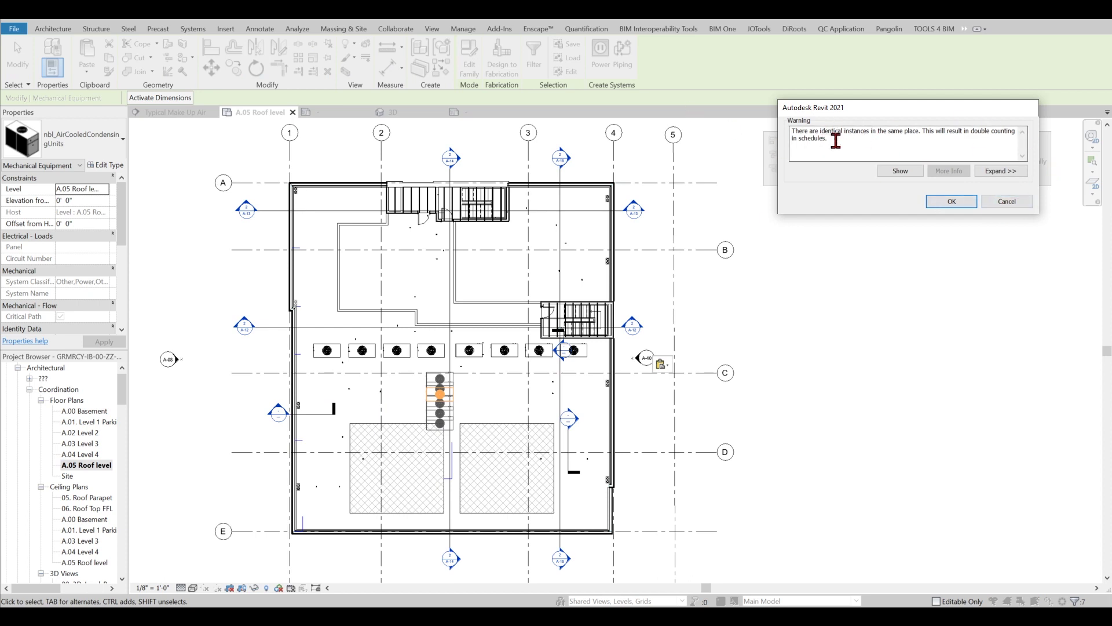
click(1006, 201)
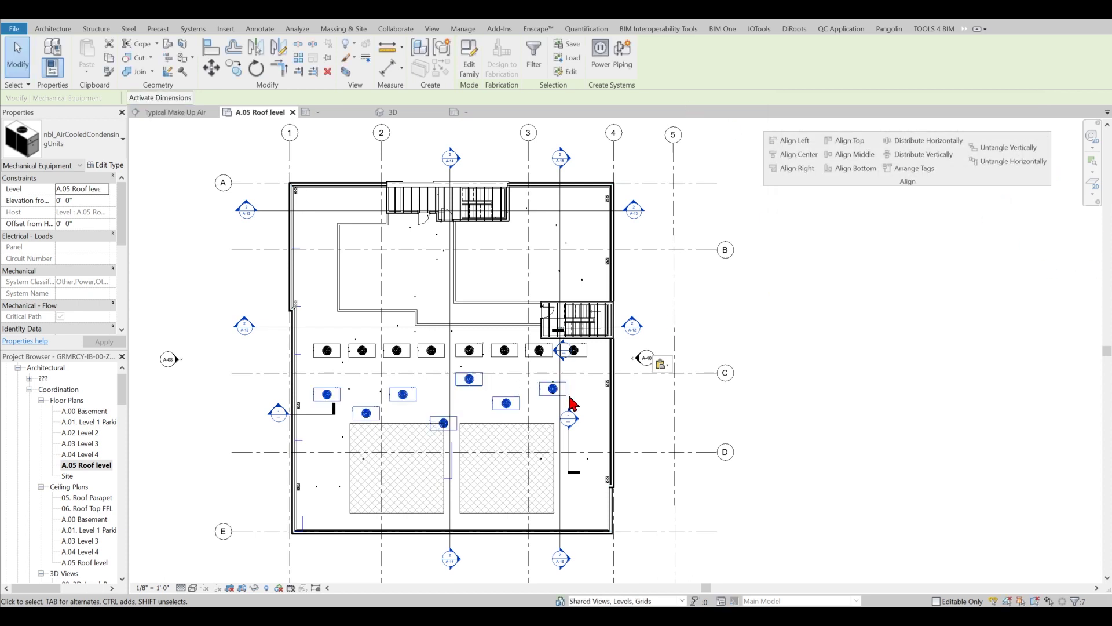
- Clear the selection and tag the first wall's layers, placing the Wood Sheathing tag upper left
click(819, 301)
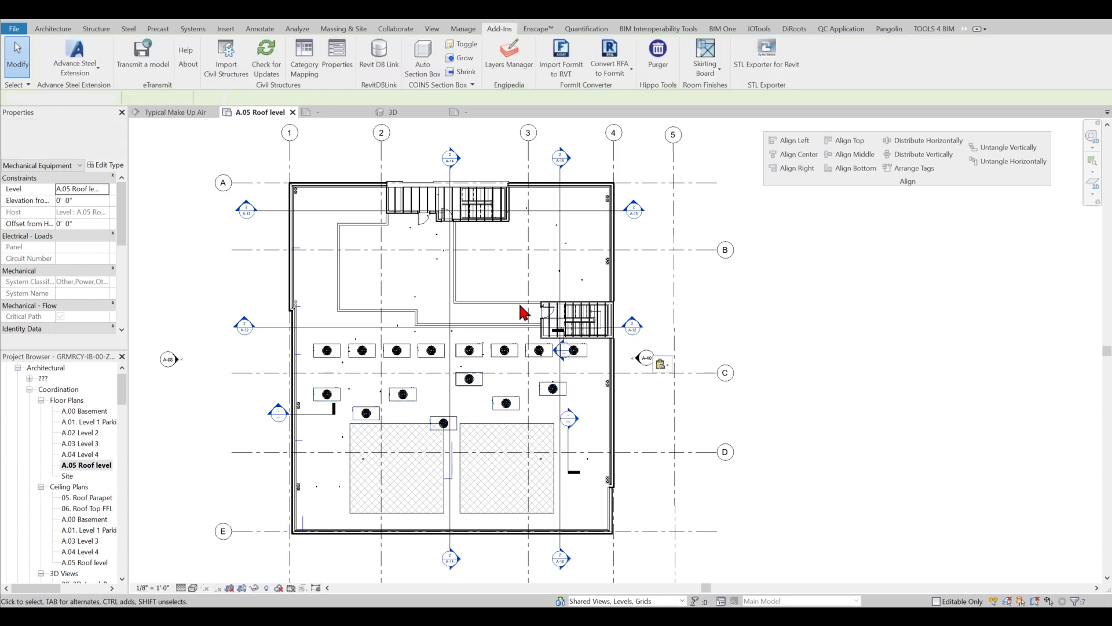
scroll(524, 311, up, 2)
scroll(480, 318, up, 2)
scroll(406, 232, up, 1)
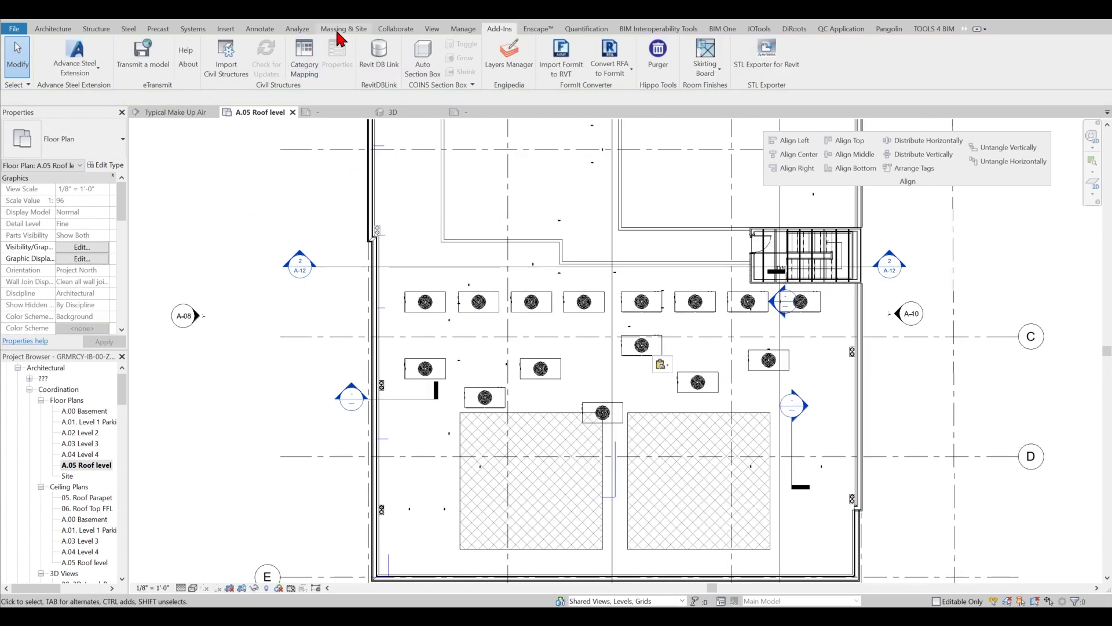
click(266, 32)
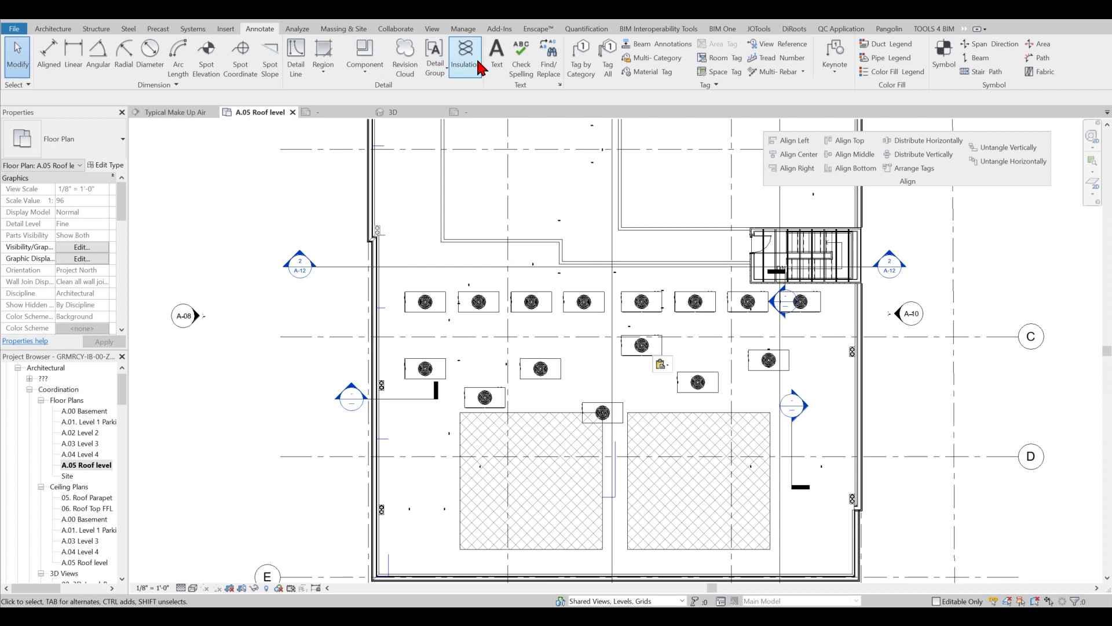
click(648, 57)
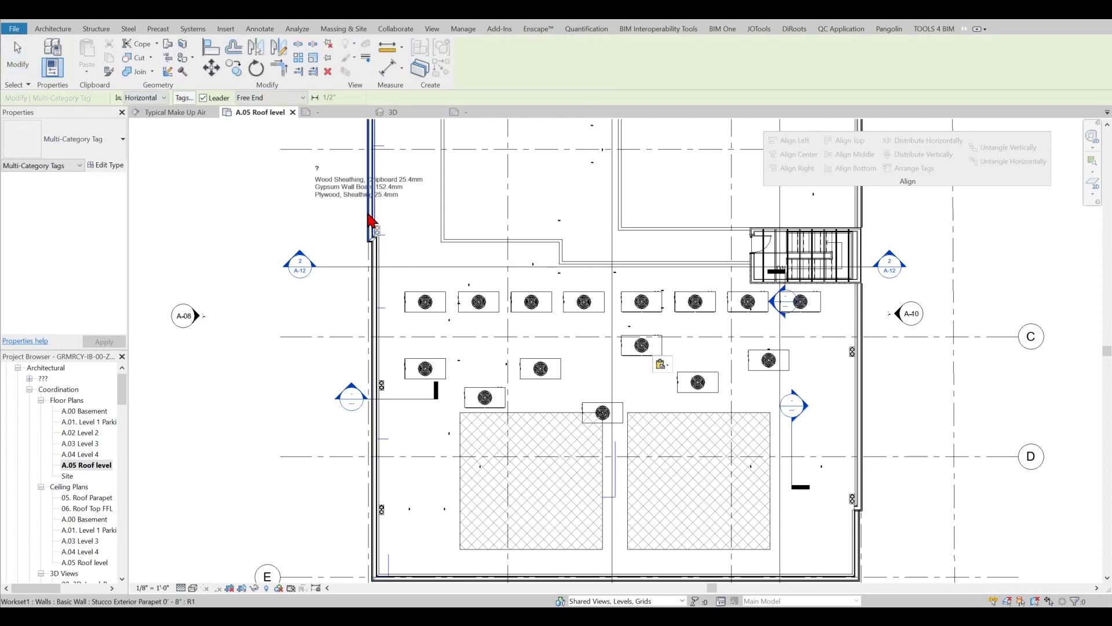
click(354, 222)
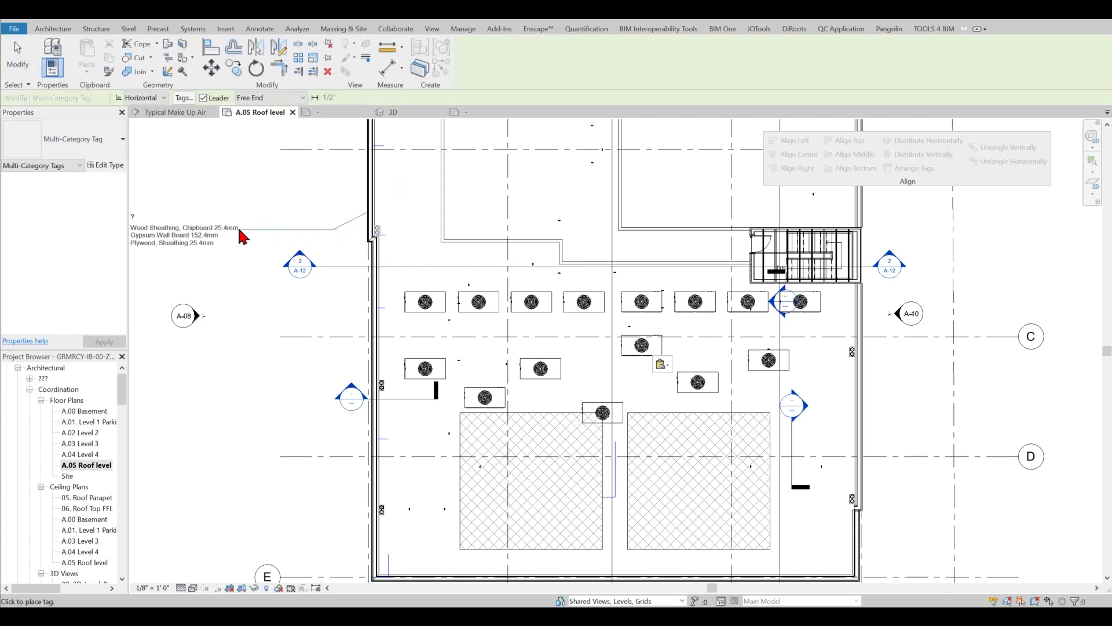
click(272, 206)
- Tag the upper and left walls with Gypsum Wall Board and Wood Sheathing tags to the left
middle_drag(419, 268, 425, 220)
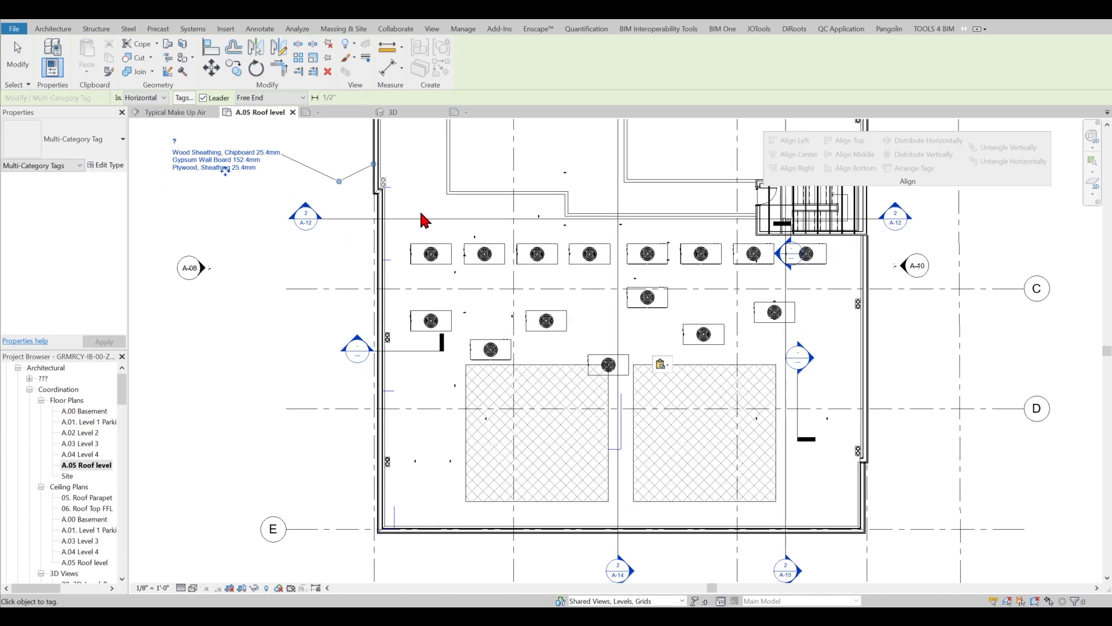
click(497, 195)
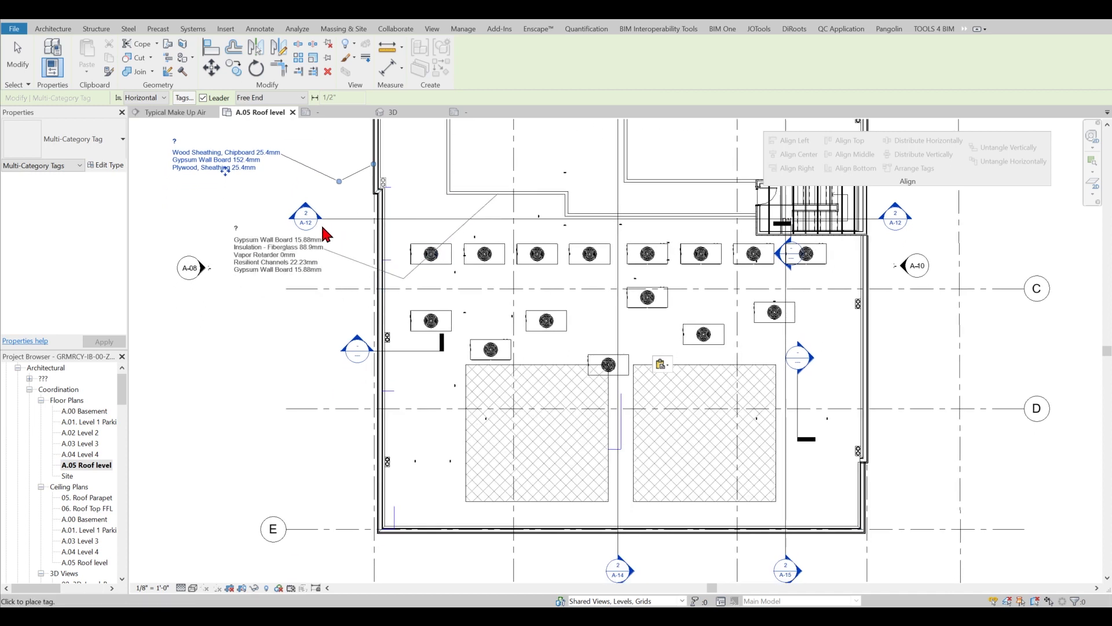
click(328, 209)
middle_drag(388, 396, 402, 375)
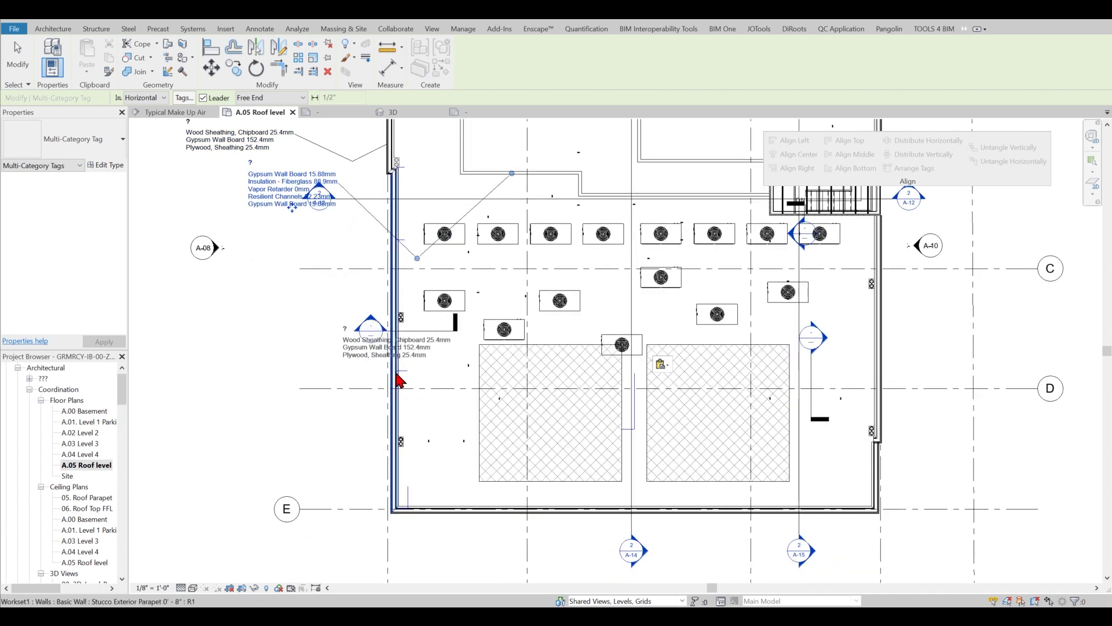
click(401, 376)
click(292, 400)
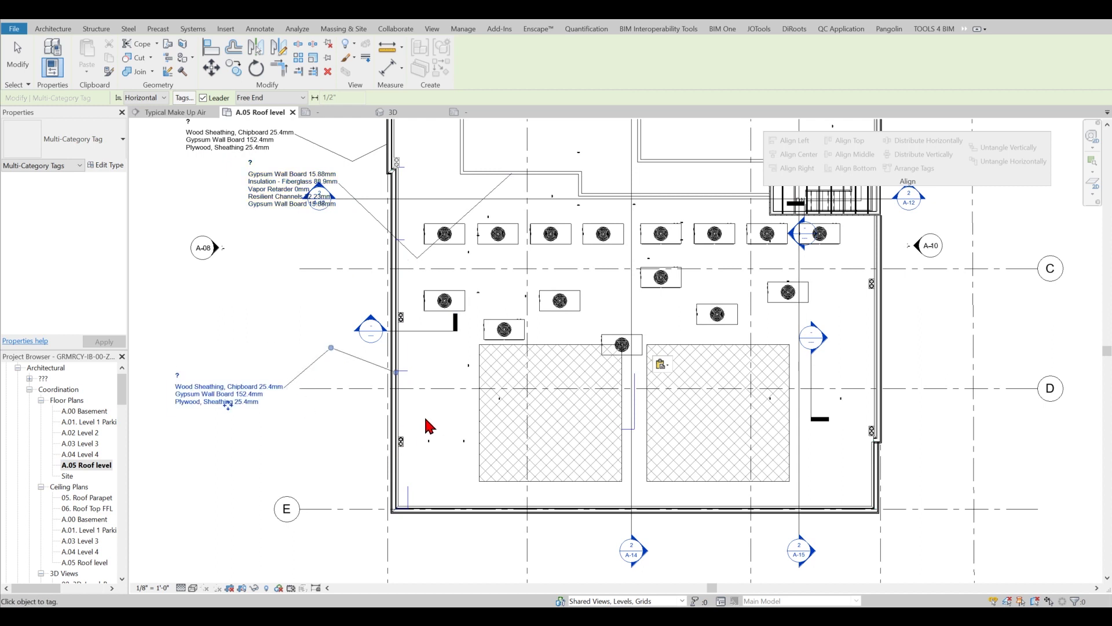
key(Escape)
middle_drag(504, 346, 492, 393)
scroll(493, 348, down, 2)
middle_drag(493, 347, 512, 332)
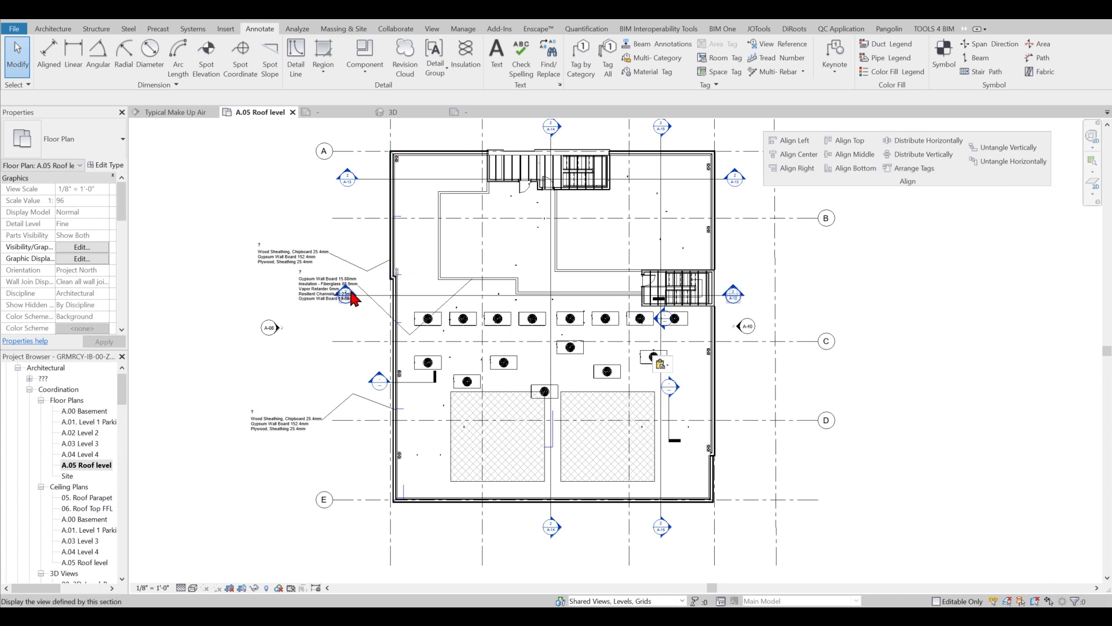
middle_drag(423, 318, 423, 317)
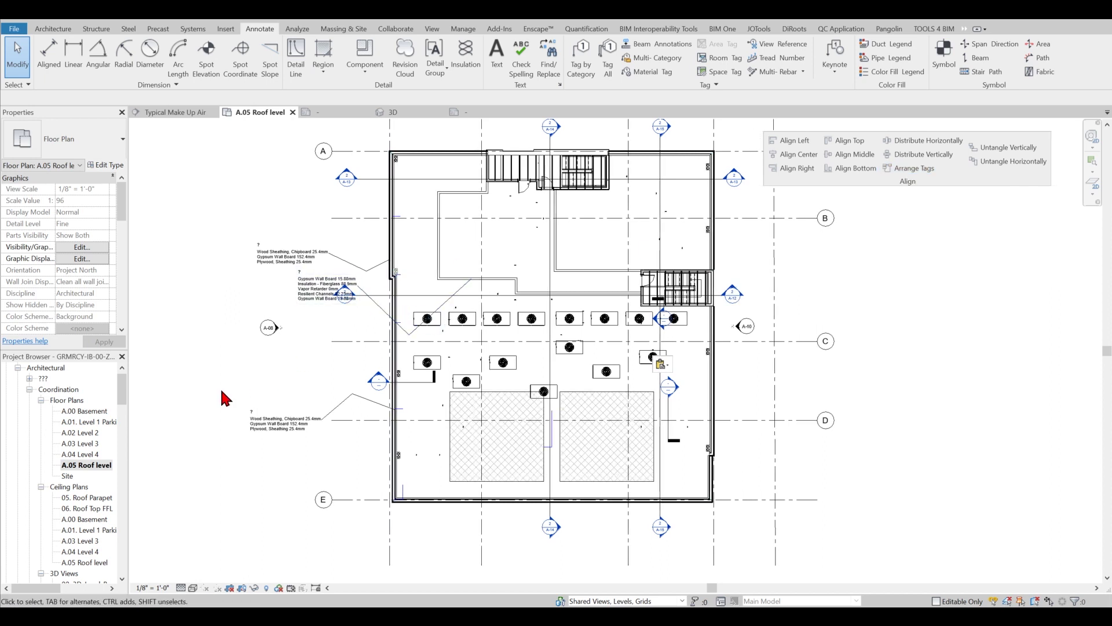
- Show the crop region, widen its left edge around the tags, and arrange the left tags
scroll(106, 247, down, 5)
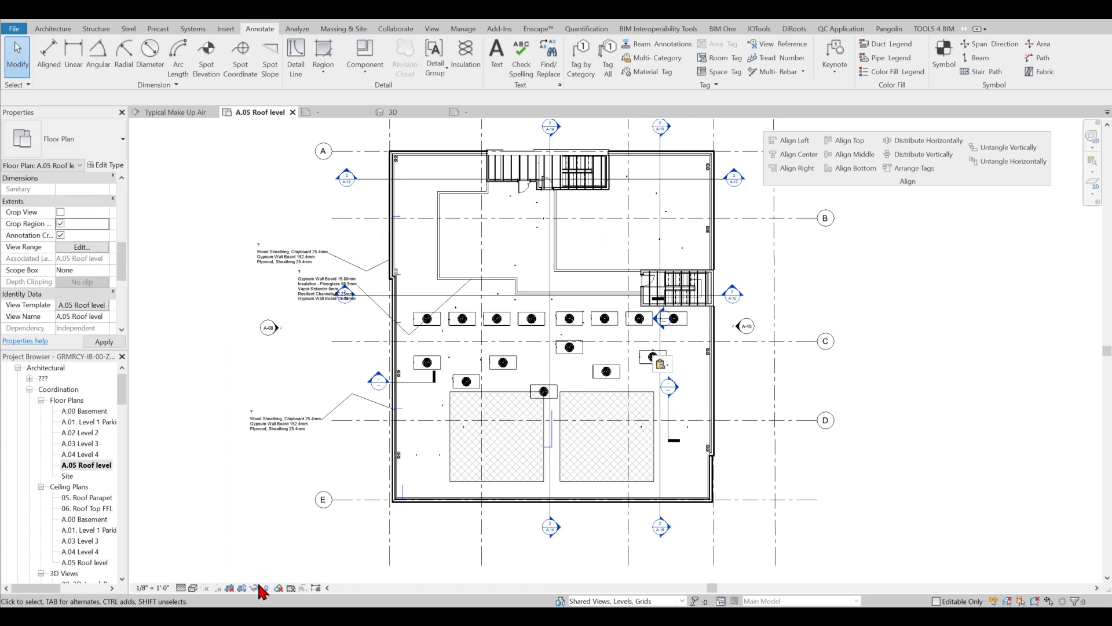
click(241, 588)
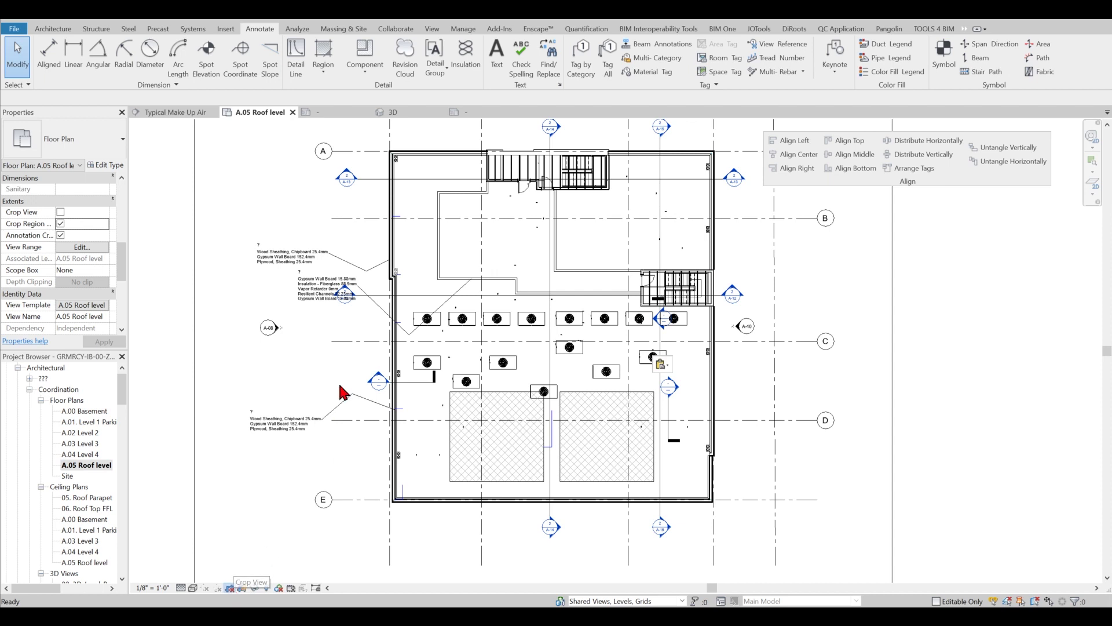
scroll(344, 324, down, 2)
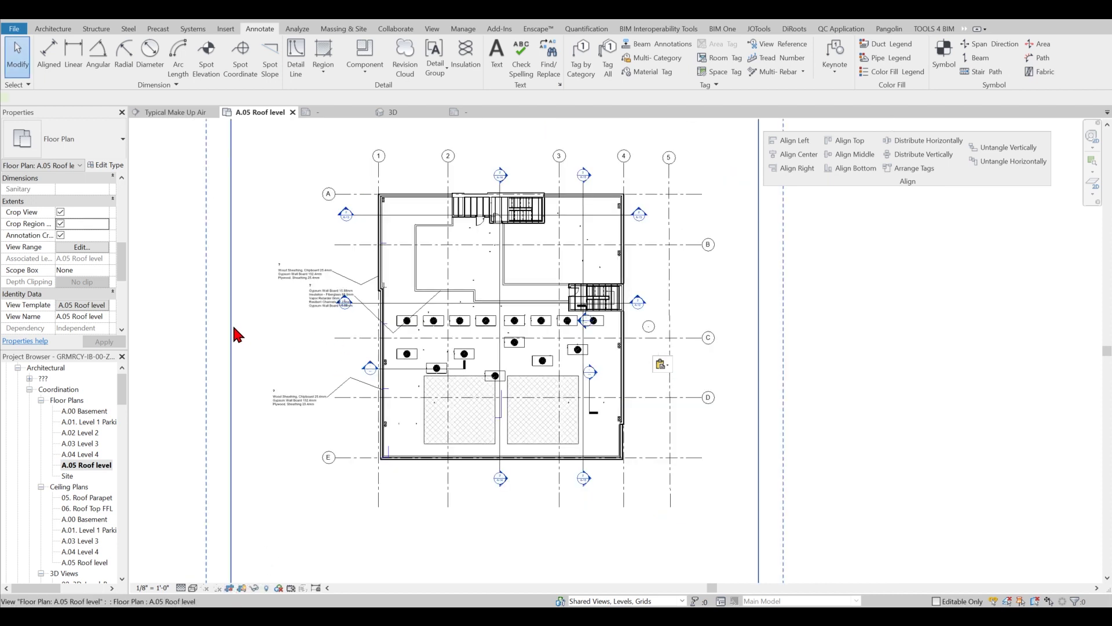
drag(233, 330, 363, 336)
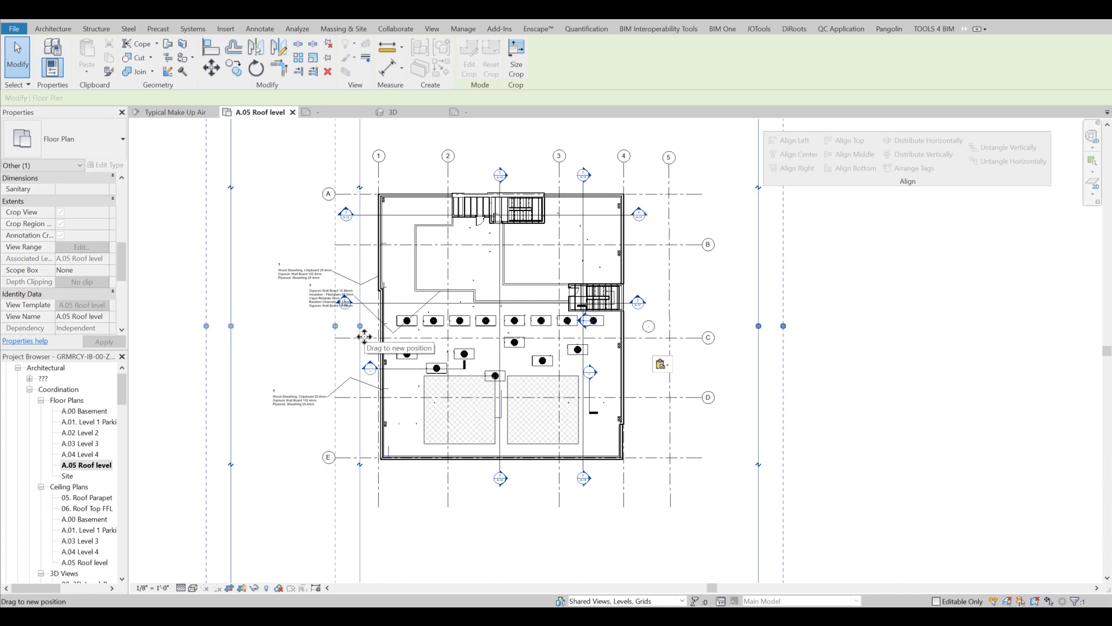
drag(364, 336, 258, 330)
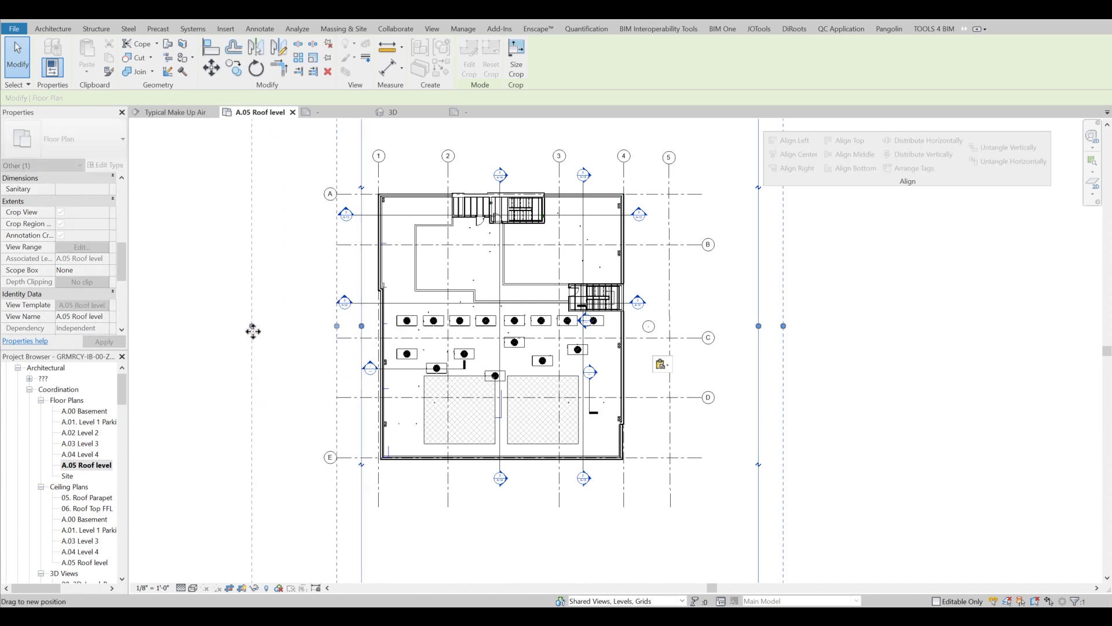
drag(253, 331, 253, 330)
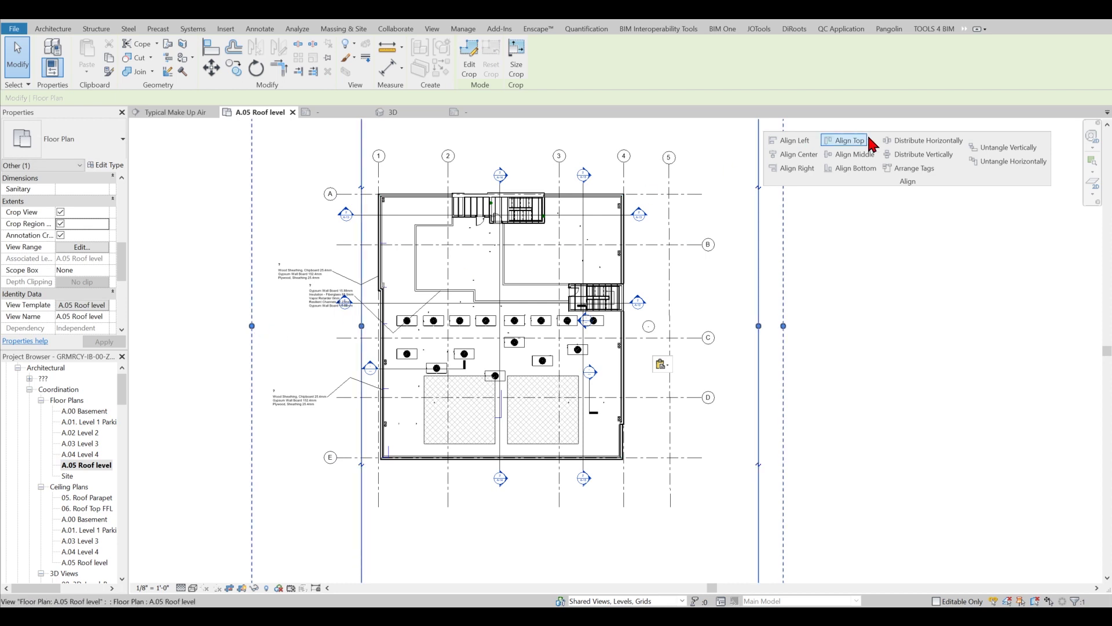
click(920, 174)
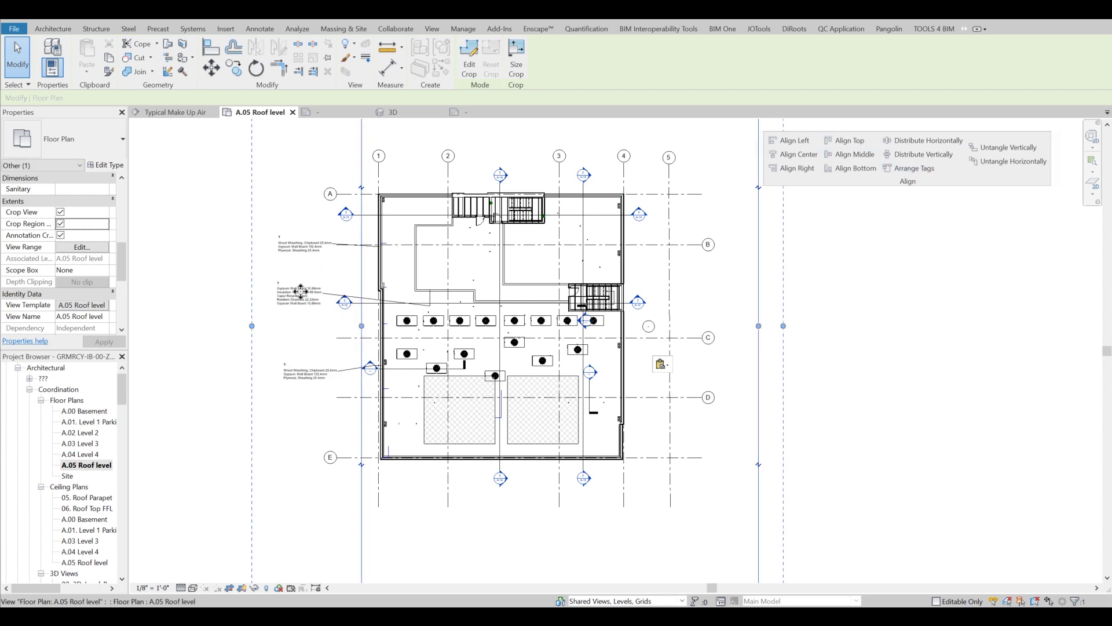
- Reposition the middle wall layer tag, then recenter the roof plan in view
click(316, 370)
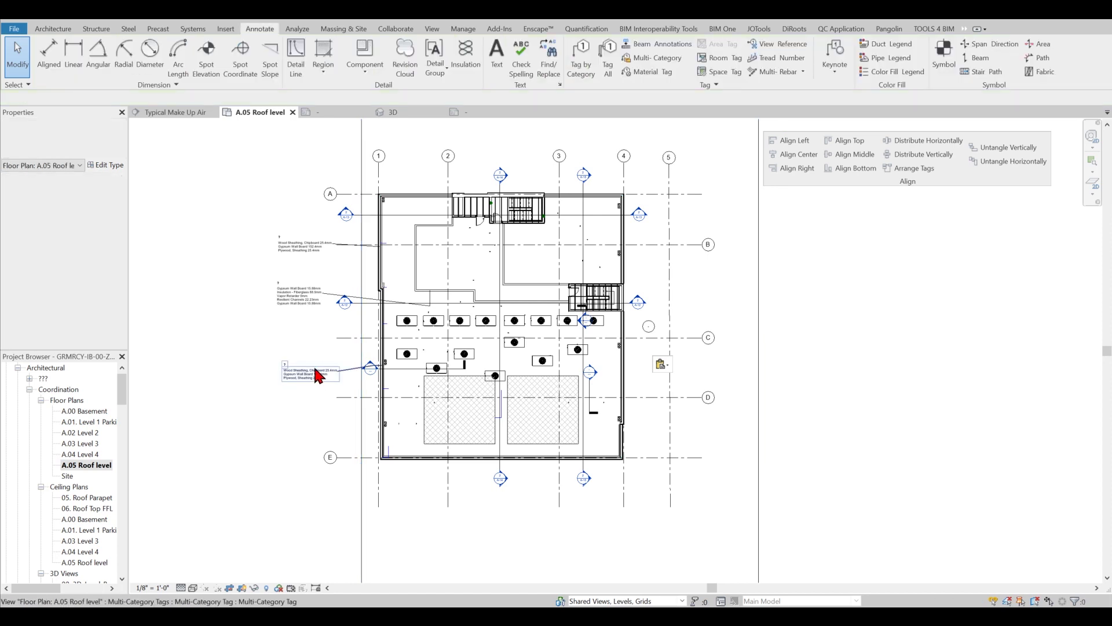
scroll(315, 374, up, 3)
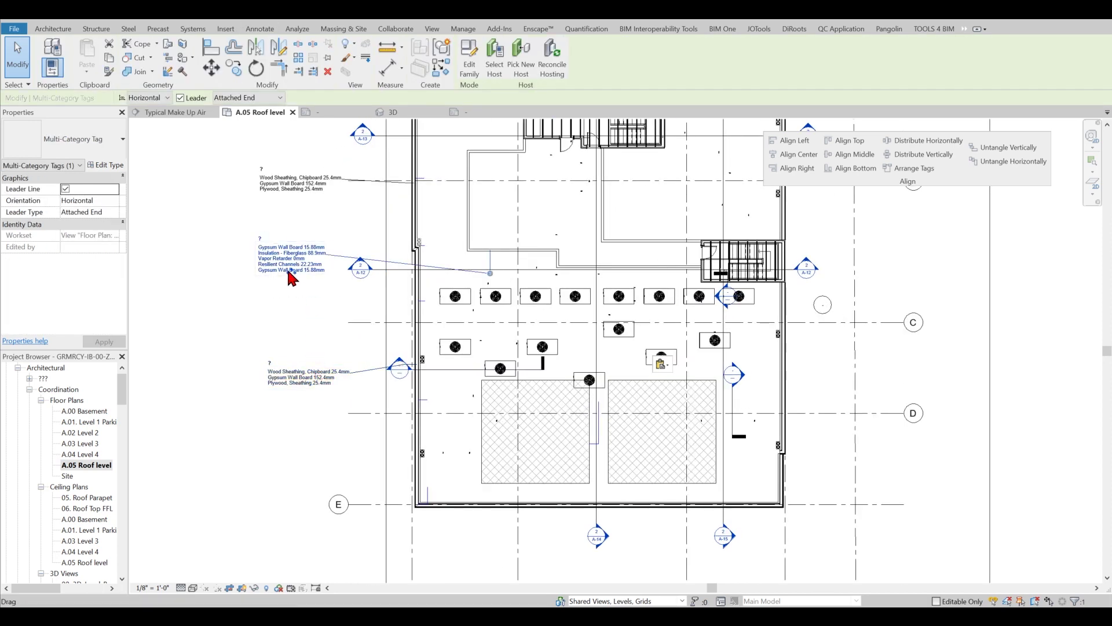
drag(290, 268, 297, 292)
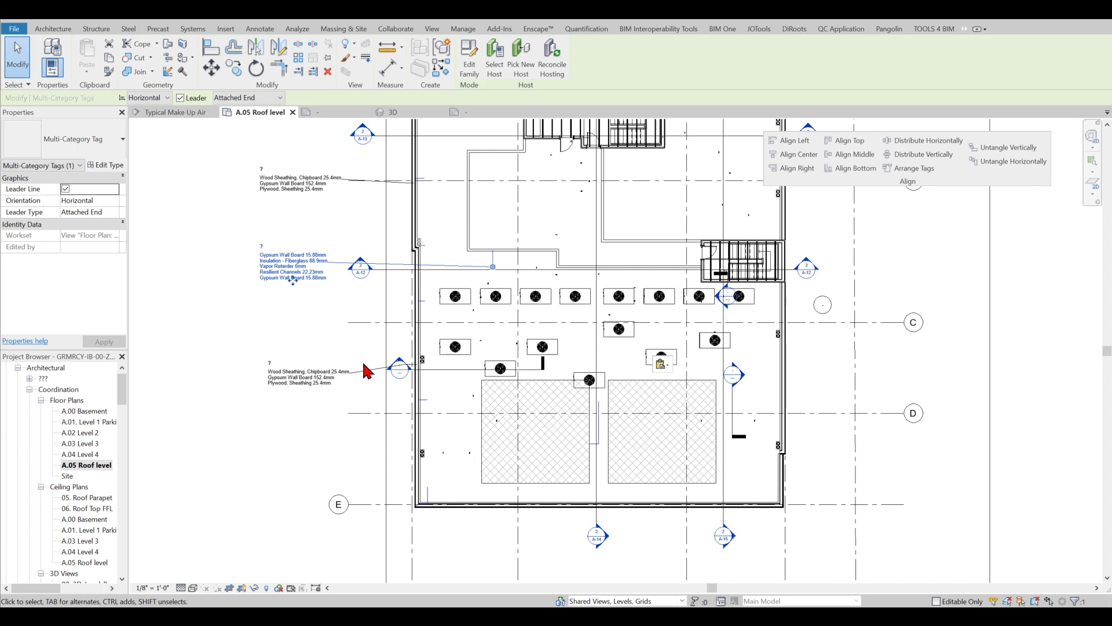
scroll(427, 339, down, 1)
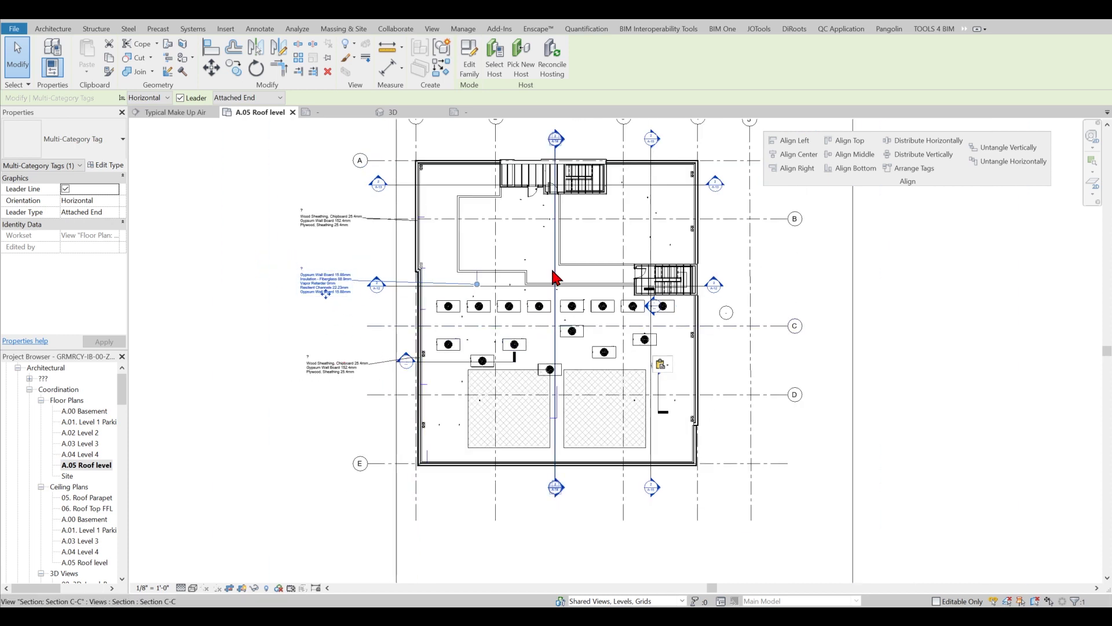
middle_drag(555, 276, 495, 301)
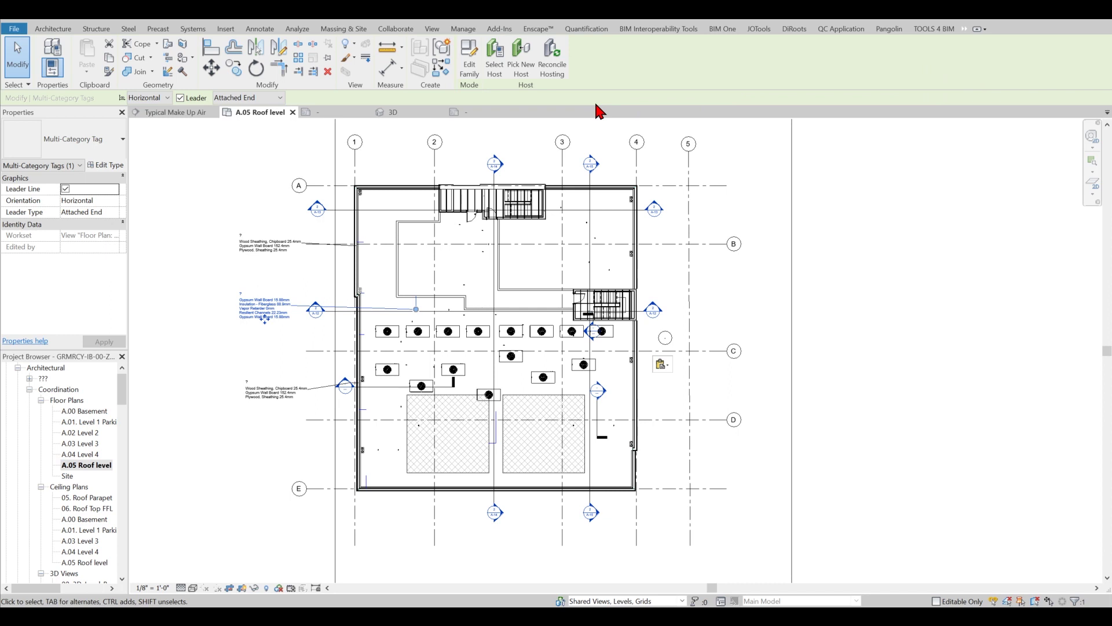
click(497, 32)
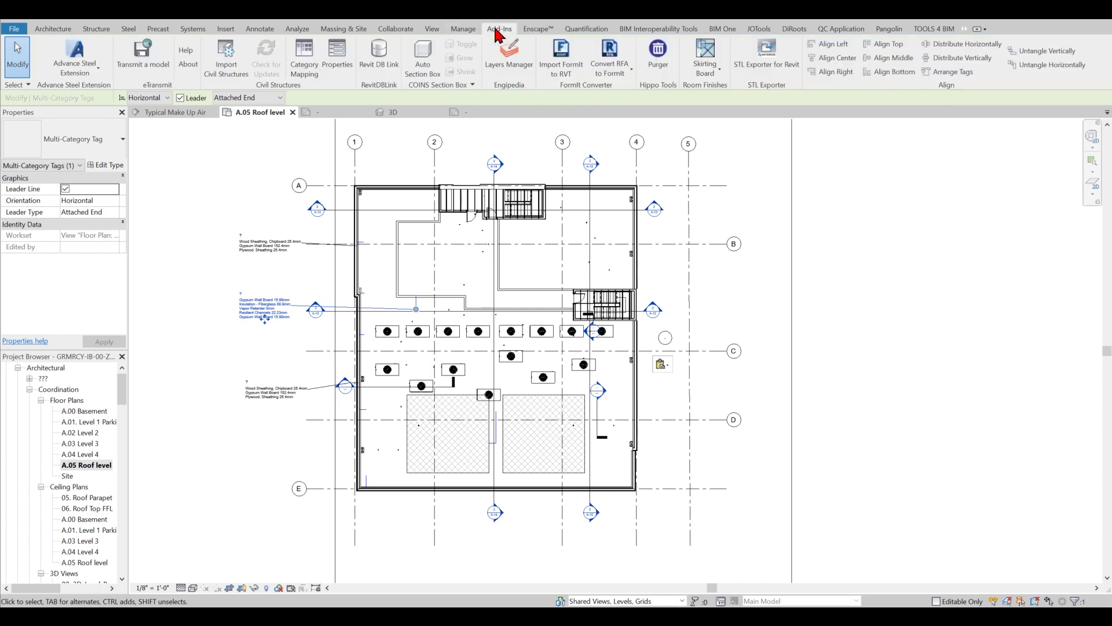
- Launch Master Purger from Hippo Tools and start its analysis
click(665, 71)
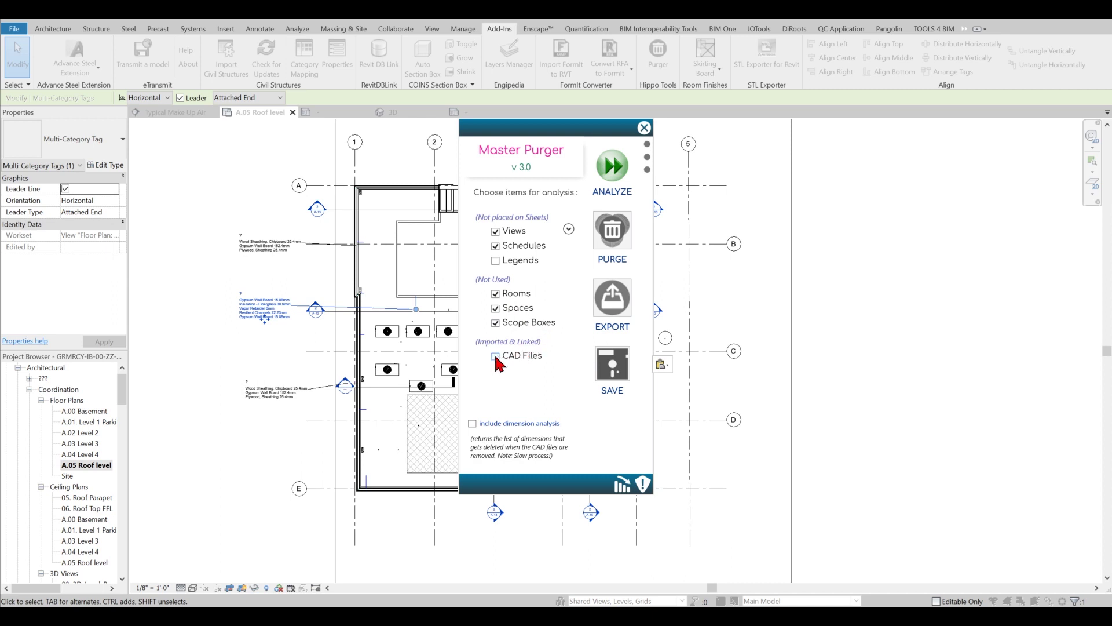
click(614, 174)
- Show the CADFiles results and select the Plumbing_02_Second_Floor_v1.dwg entry
drag(715, 142, 536, 124)
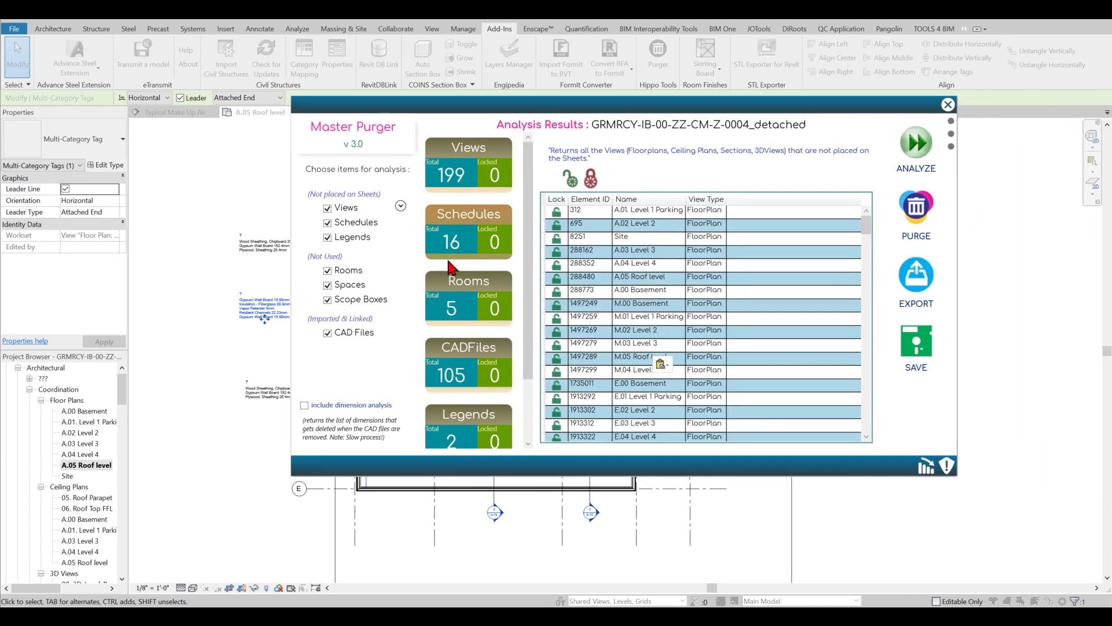
click(469, 362)
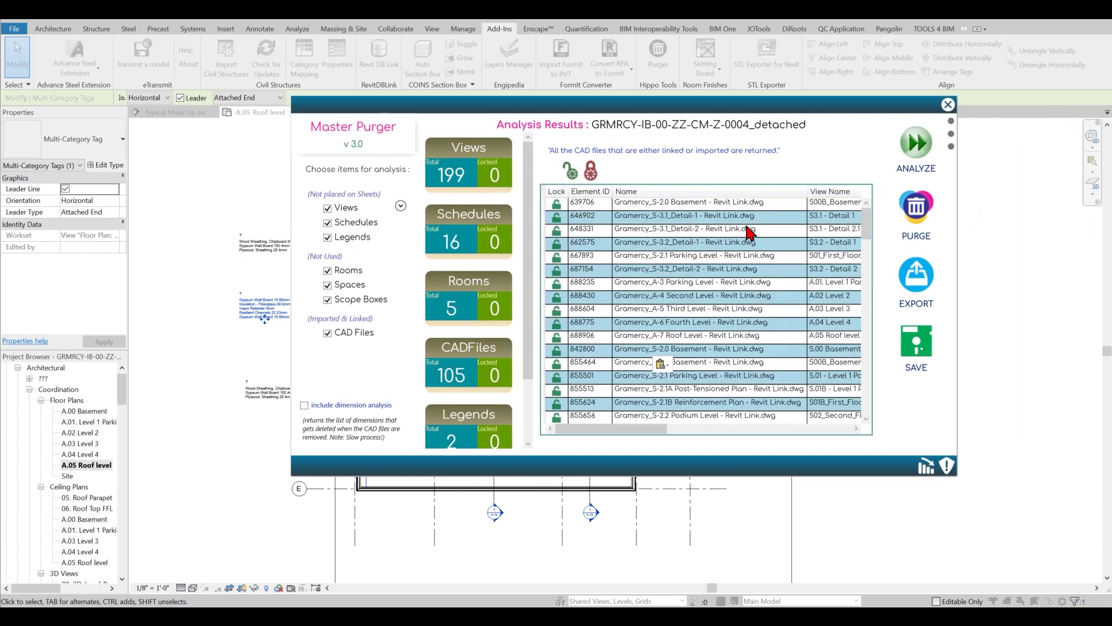
scroll(736, 260, down, 5)
drag(655, 431, 740, 438)
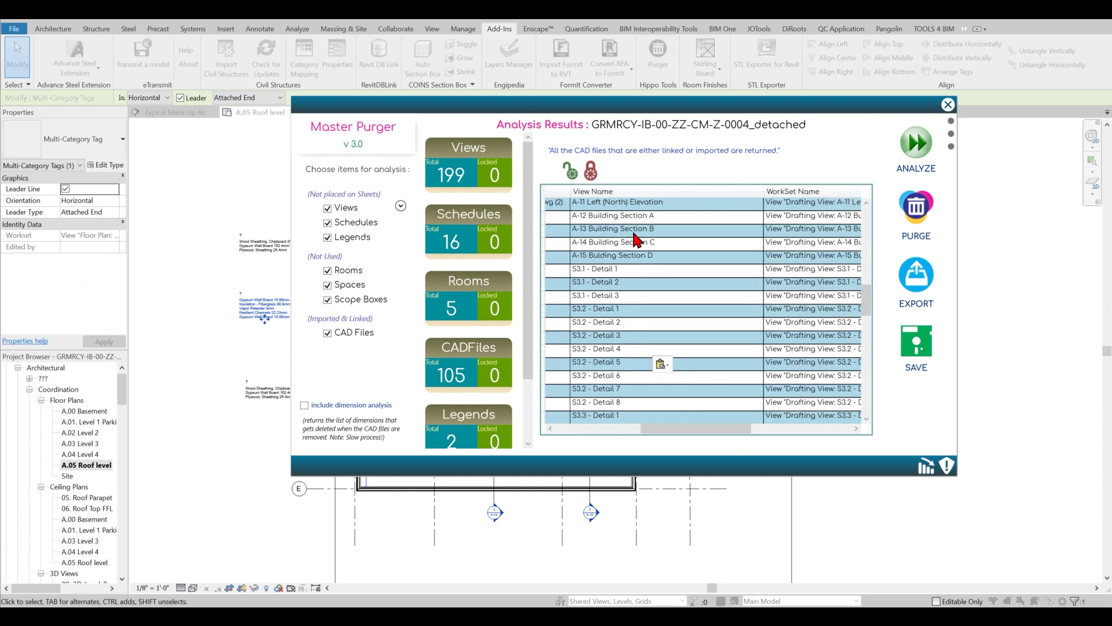
mouse_move(689, 428)
mouse_down()
mouse_move(761, 433)
mouse_move(596, 433)
mouse_up()
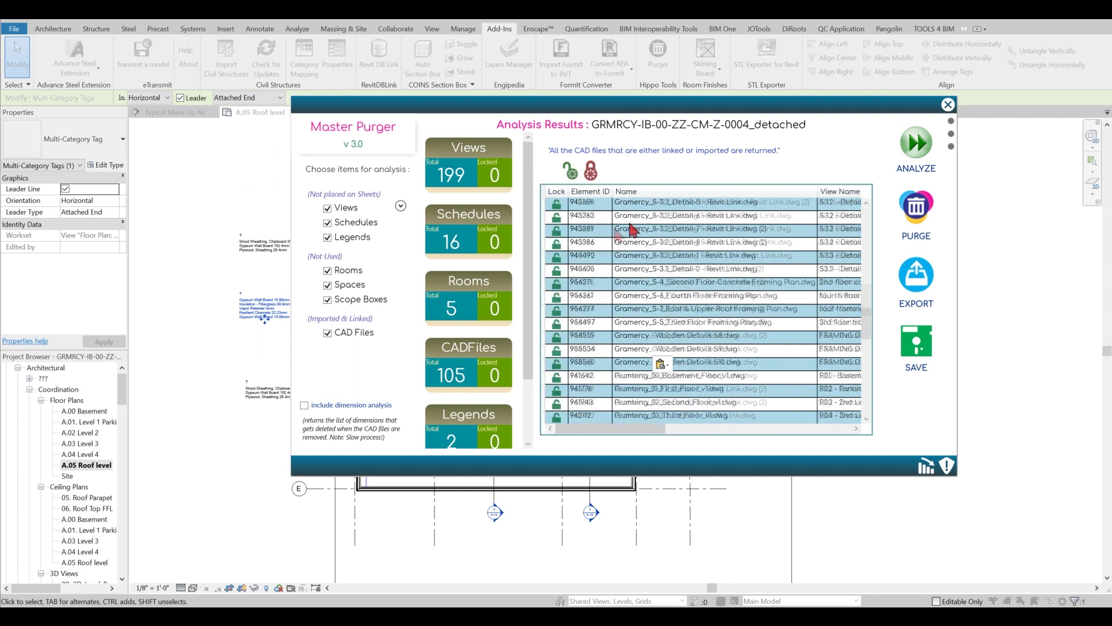
click(629, 246)
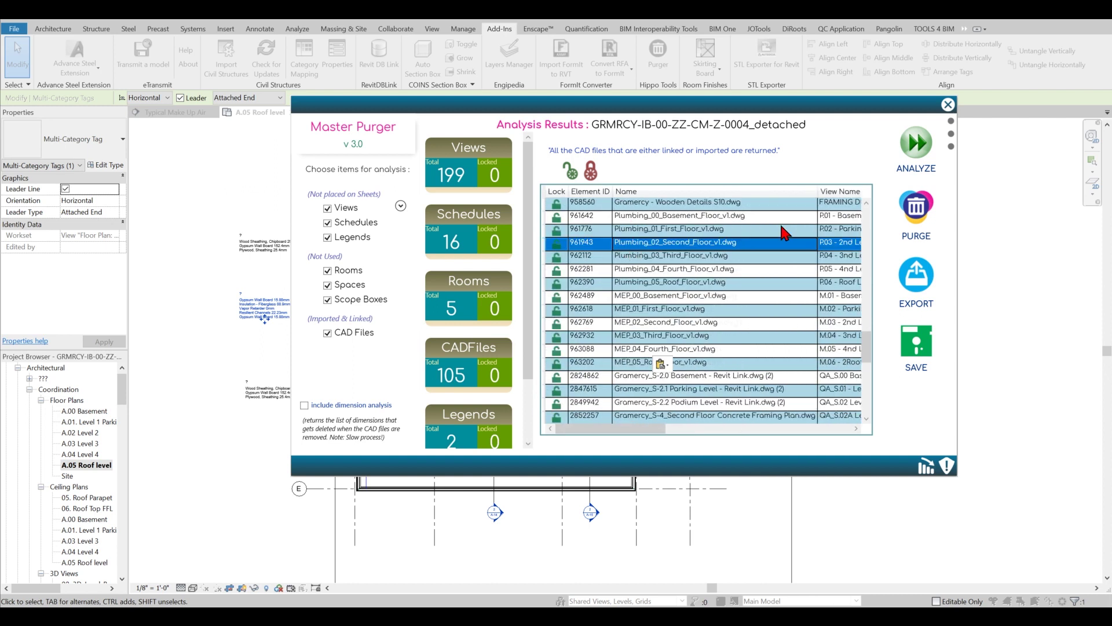